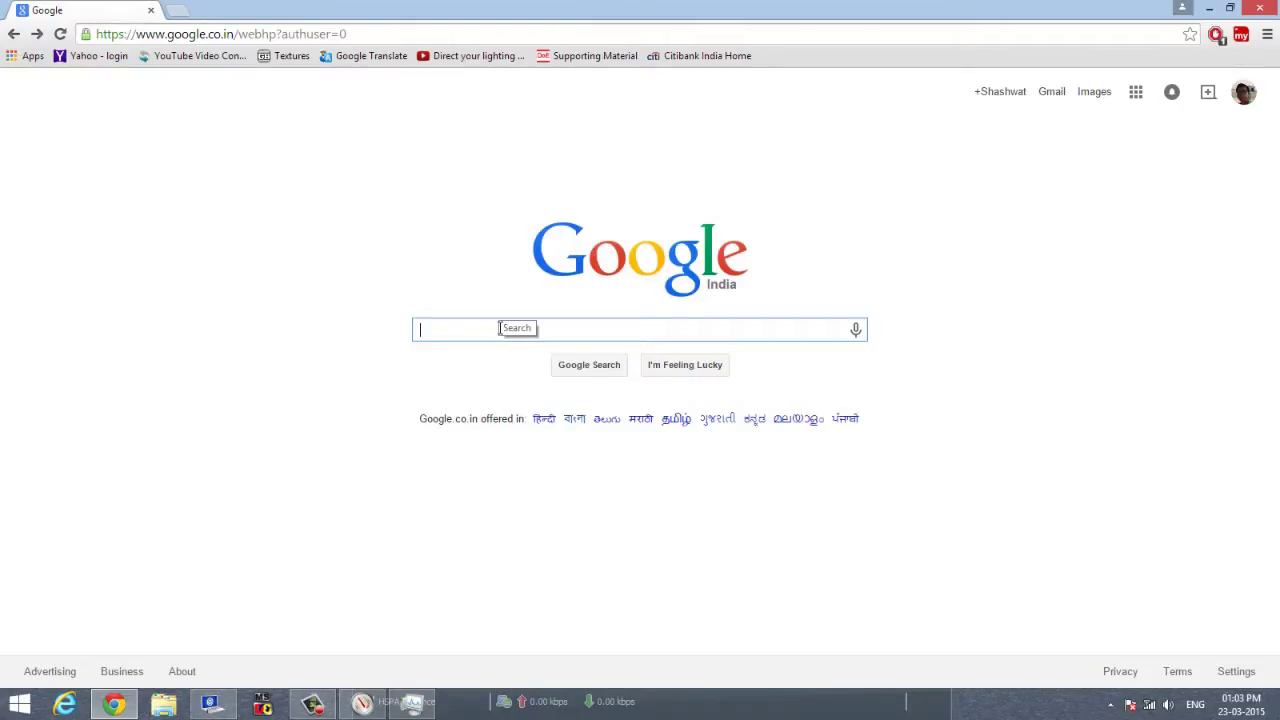
# Step: Search Google for 'nova launcher prime'
pyautogui.write('nova ')
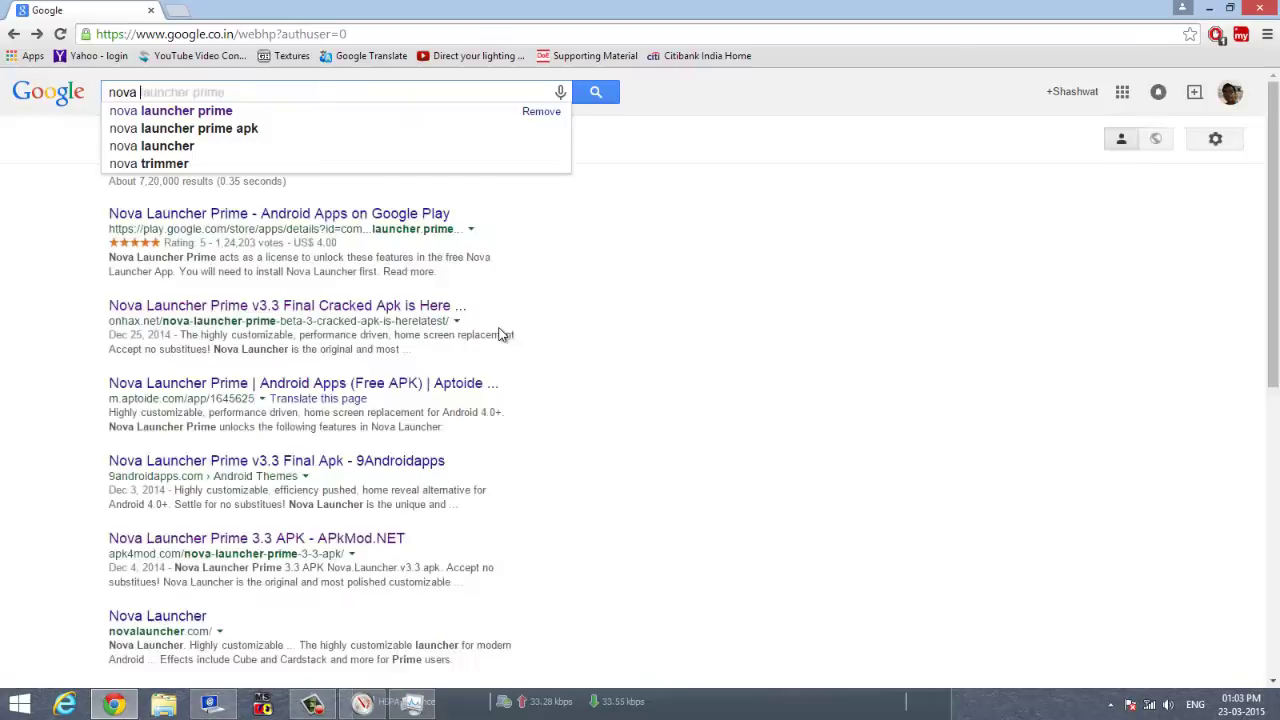
pyautogui.write('launcher prime')
pyautogui.press('Return')
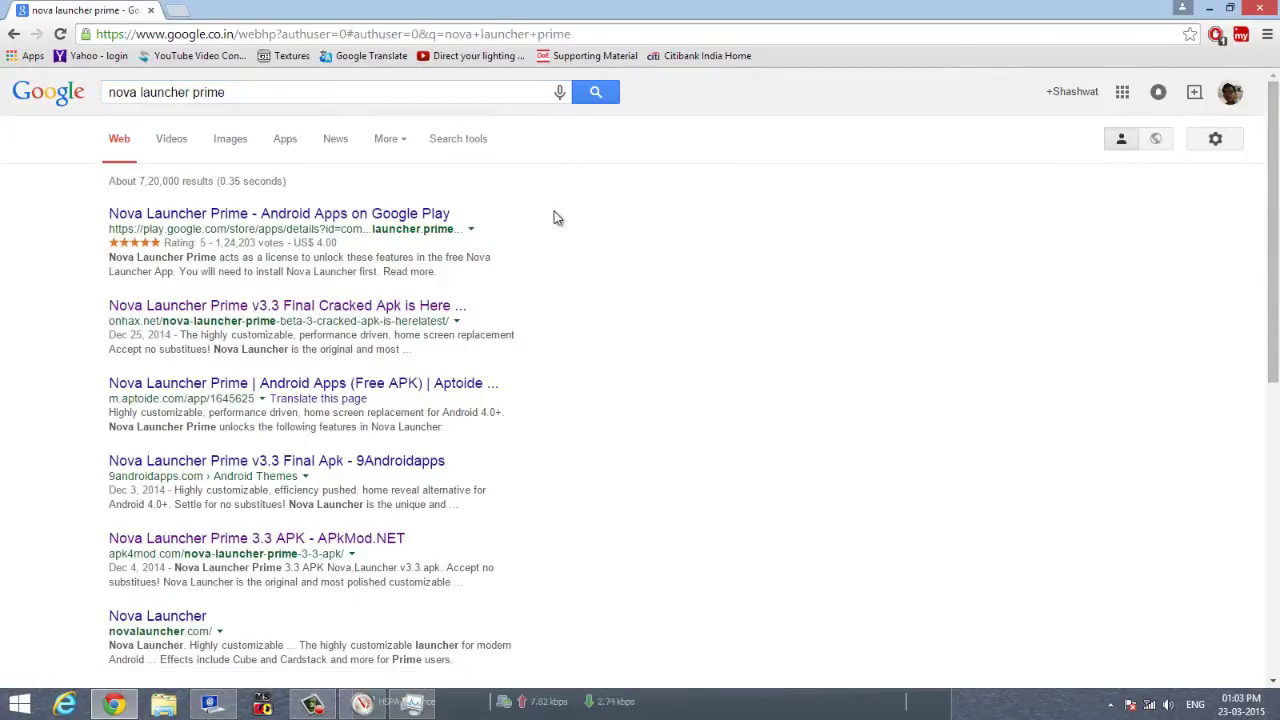
# Step: Open the Nova Launcher Prime Google Play listing (Rs. 200) and scroll through its description and reviews
pyautogui.click(390, 216)
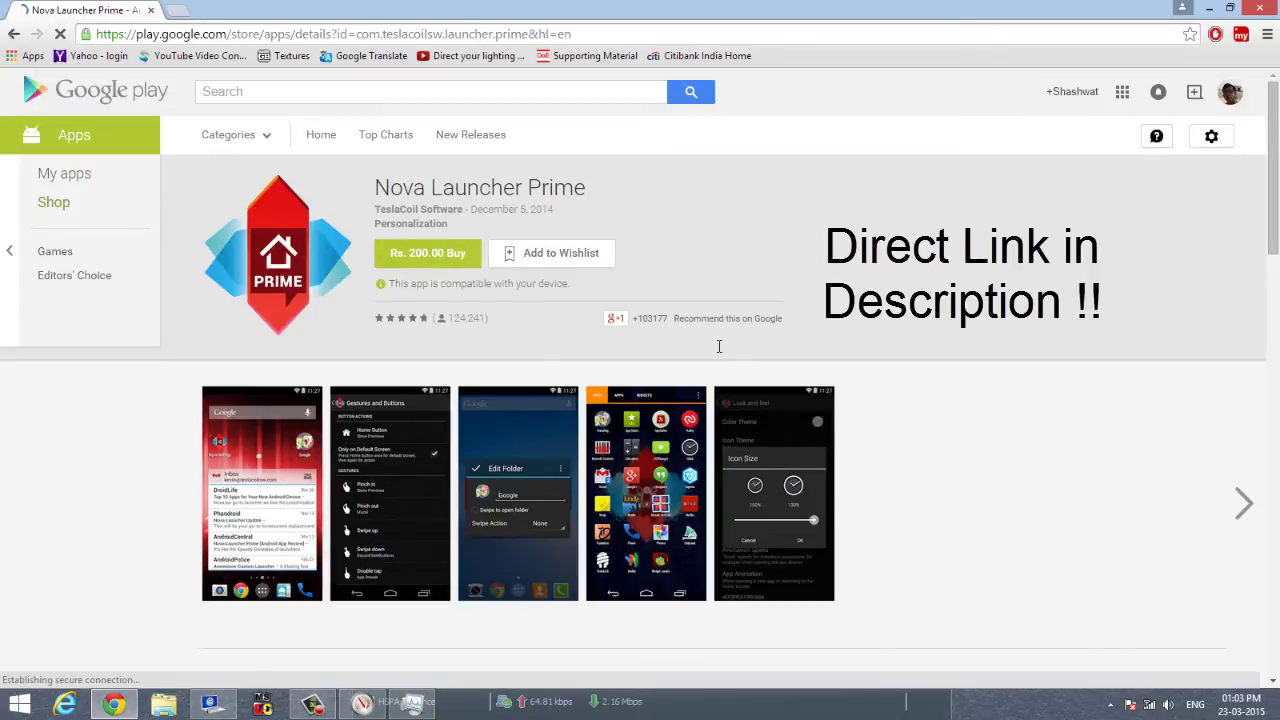
pyautogui.scroll(-3, 960, 505)
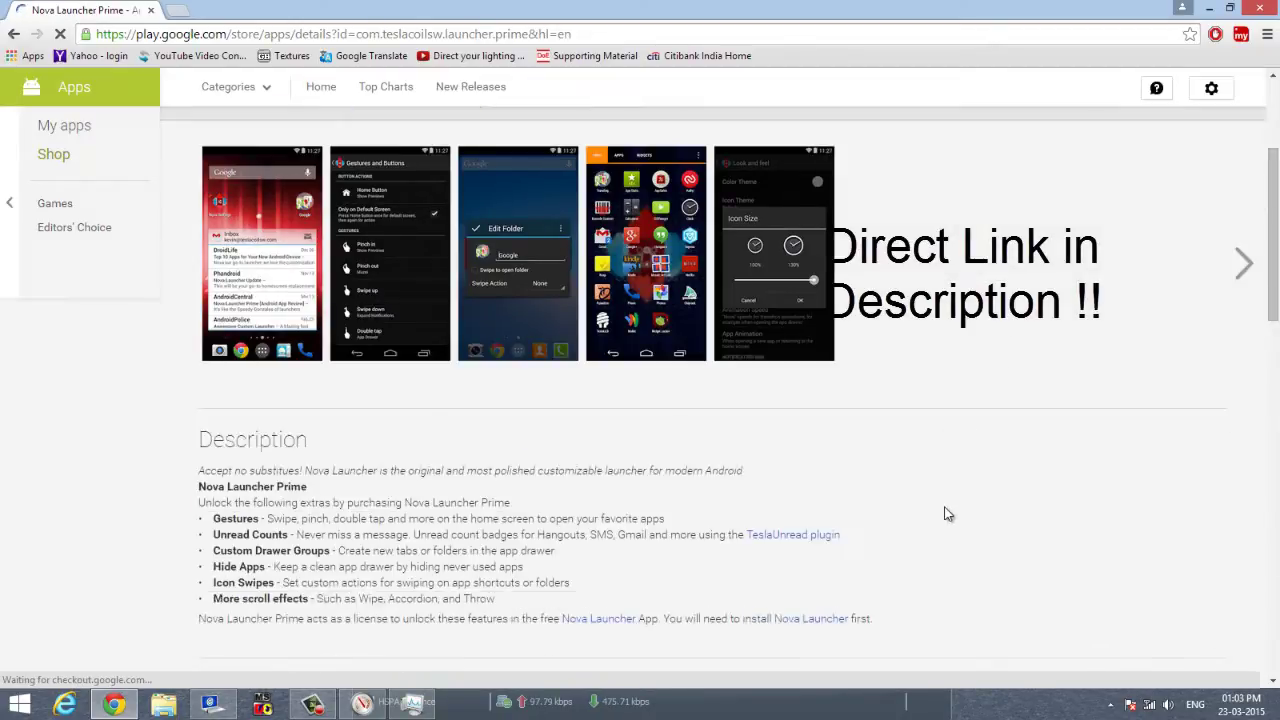
pyautogui.scroll(-2, 890, 500)
pyautogui.scroll(2, 280, 230)
pyautogui.scroll(-3, 310, 252)
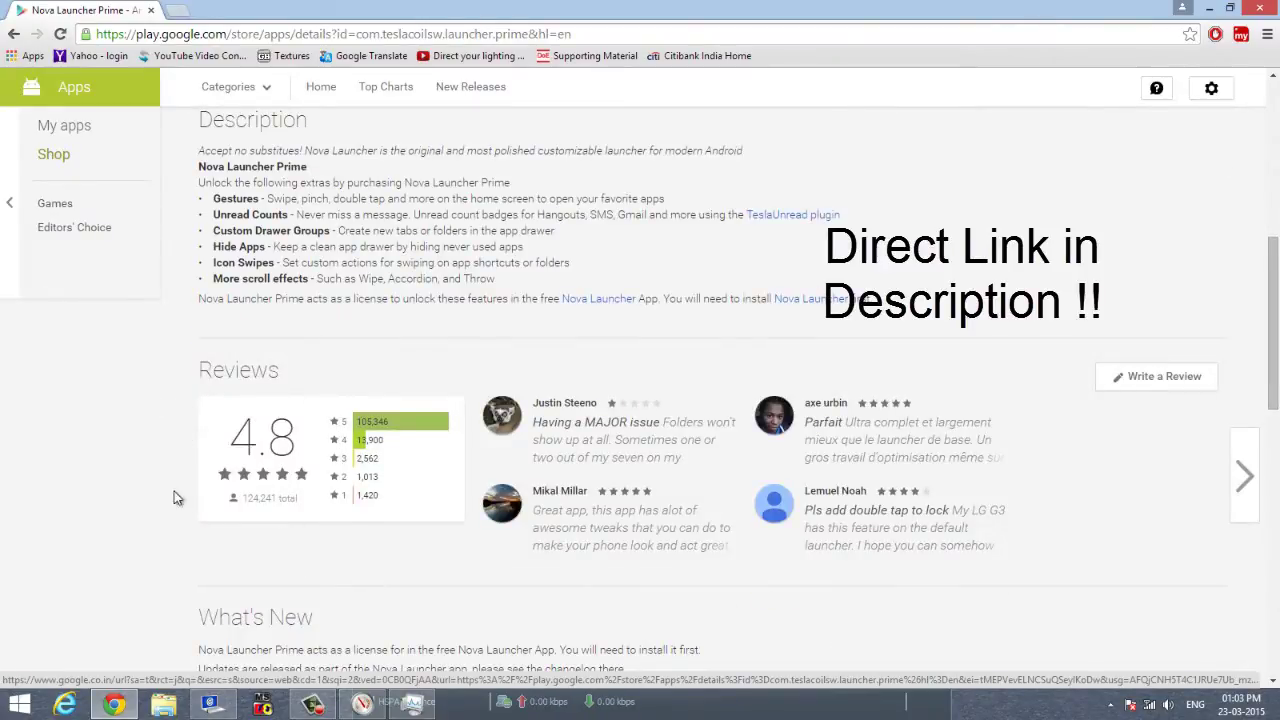
pyautogui.scroll(5, 330, 530)
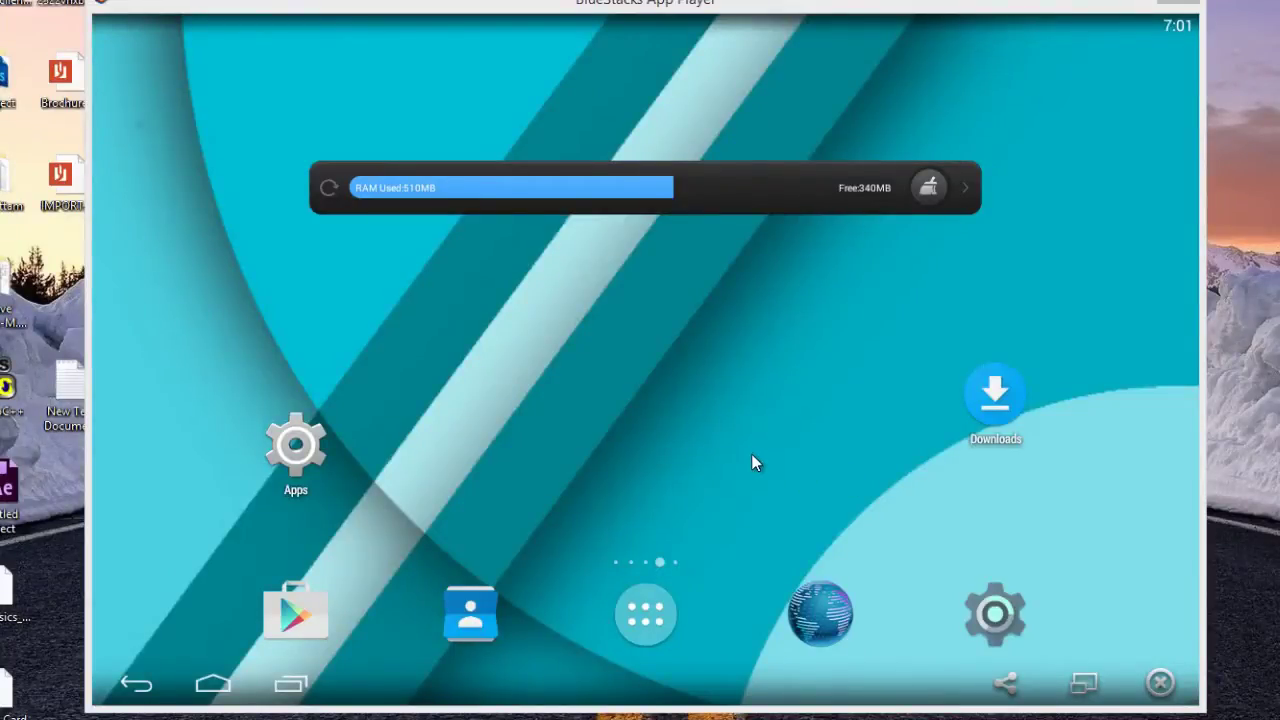
# Step: Swipe the Android home screen over to the clock page and back
pyautogui.moveTo(479, 405); pyautogui.dragTo(826, 450)
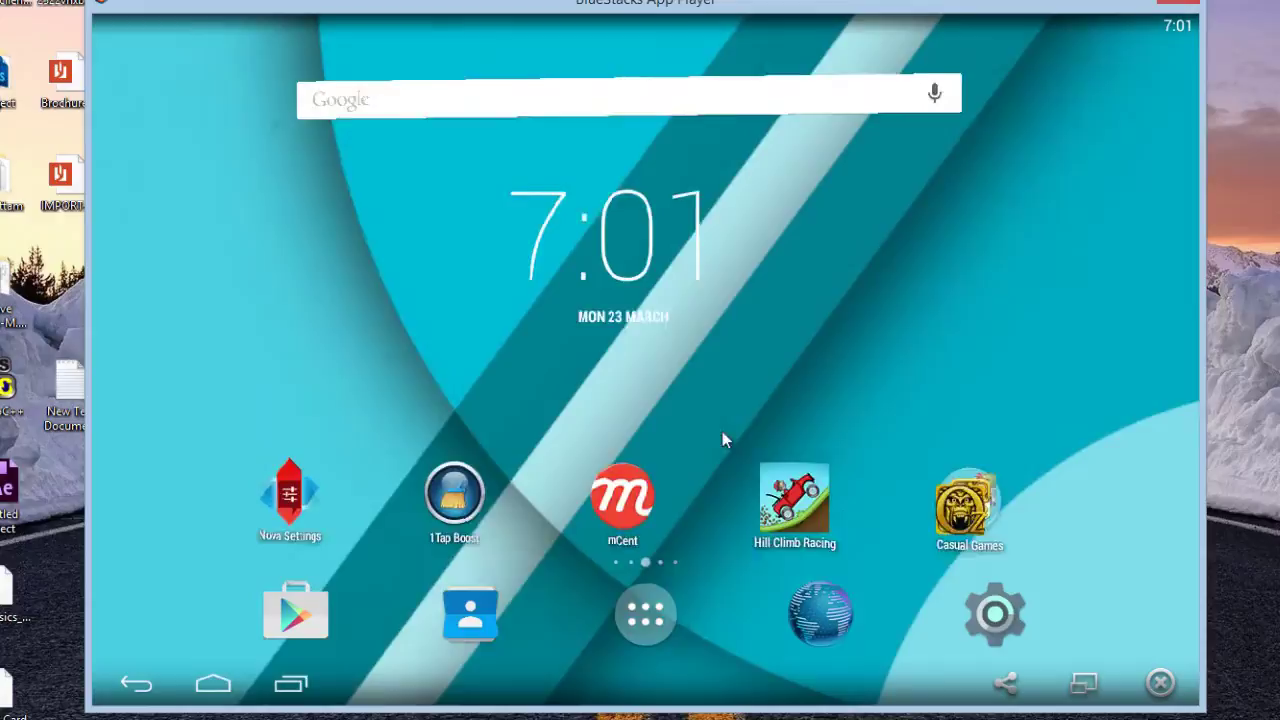
pyautogui.moveTo(477, 398)
pyautogui.mouseDown()
pyautogui.moveTo(900, 424)
pyautogui.moveTo(420, 441)
pyautogui.mouseUp()
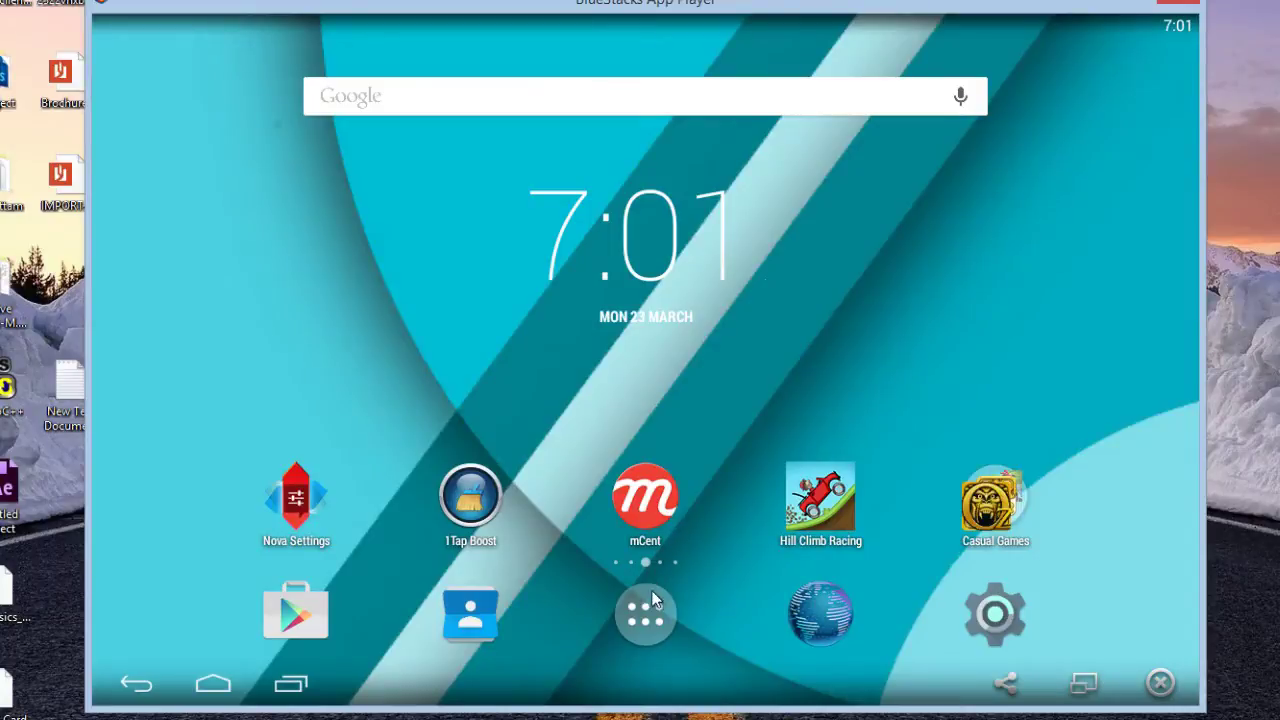
pyautogui.moveTo(750, 454)
pyautogui.mouseDown()
pyautogui.moveTo(566, 393)
pyautogui.moveTo(344, 384)
pyautogui.moveTo(761, 422)
pyautogui.mouseUp()
# Step: Set Nova Launcher as the home app with 'Always' and open its app drawer
pyautogui.click(212, 686)
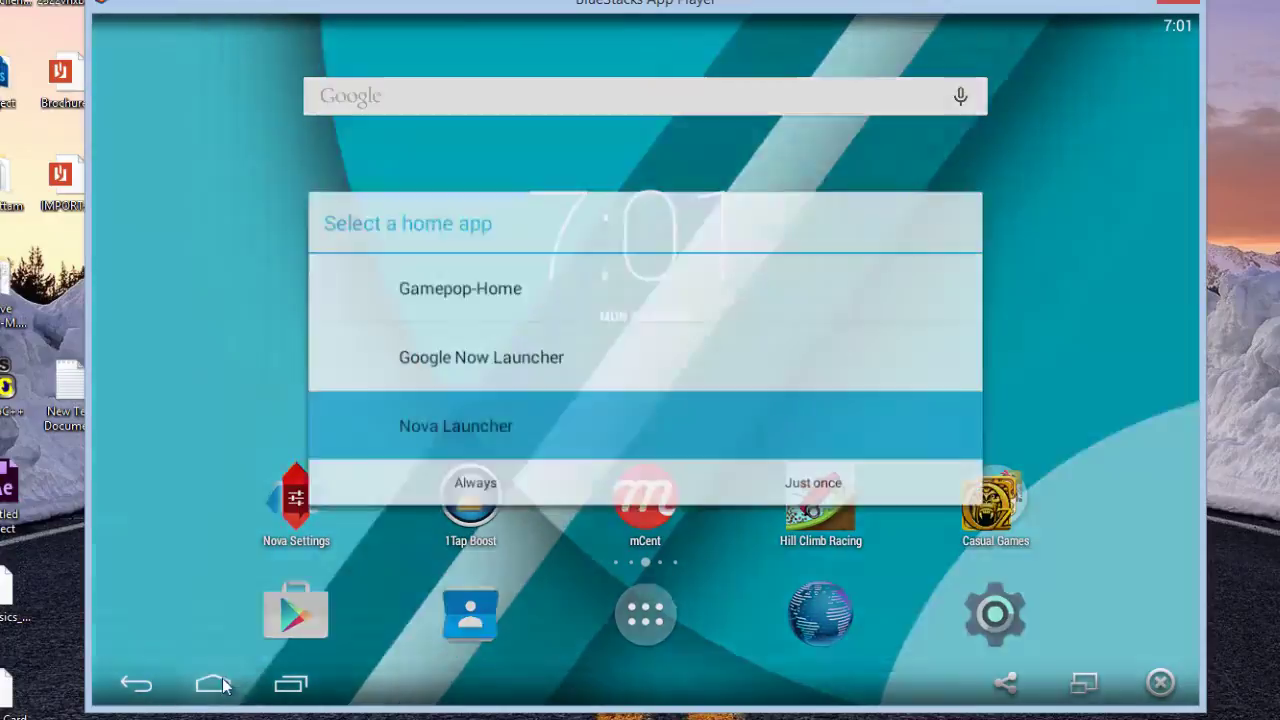
pyautogui.click(455, 488)
pyautogui.click(649, 608)
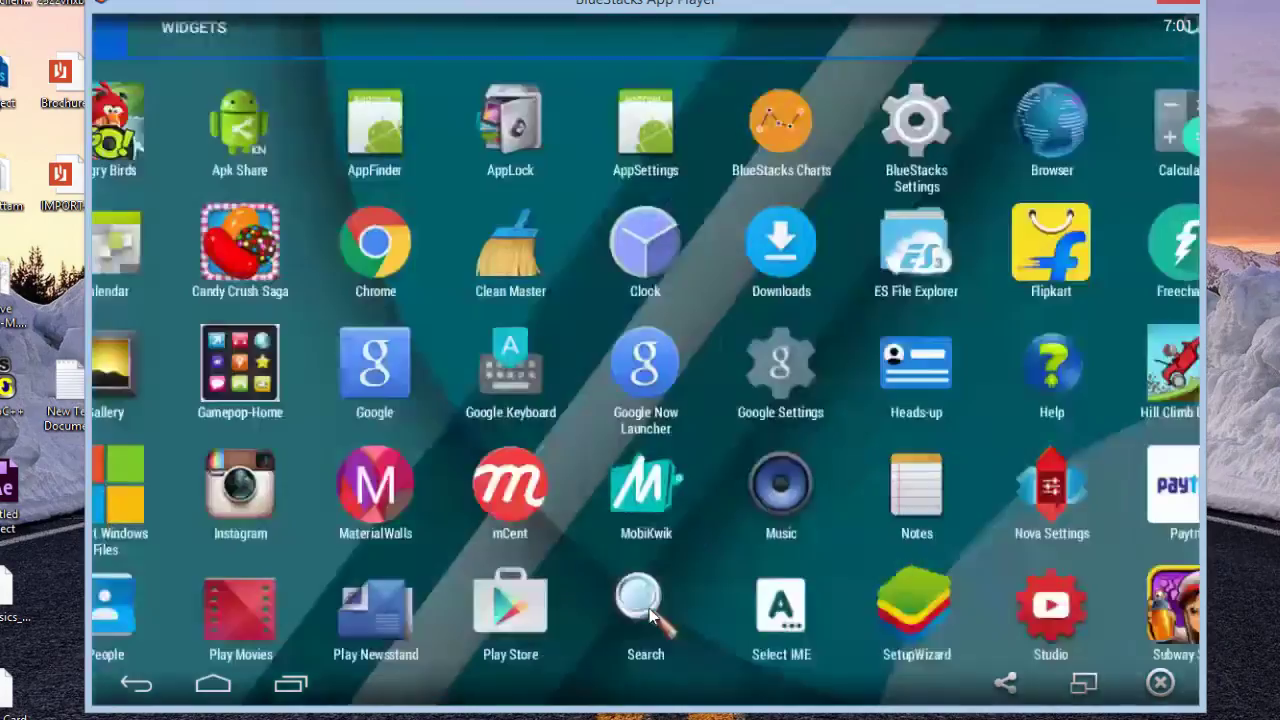
# Step: In Nova Settings, turn on Show Pages as Cards for the app drawer
pyautogui.click(1003, 480)
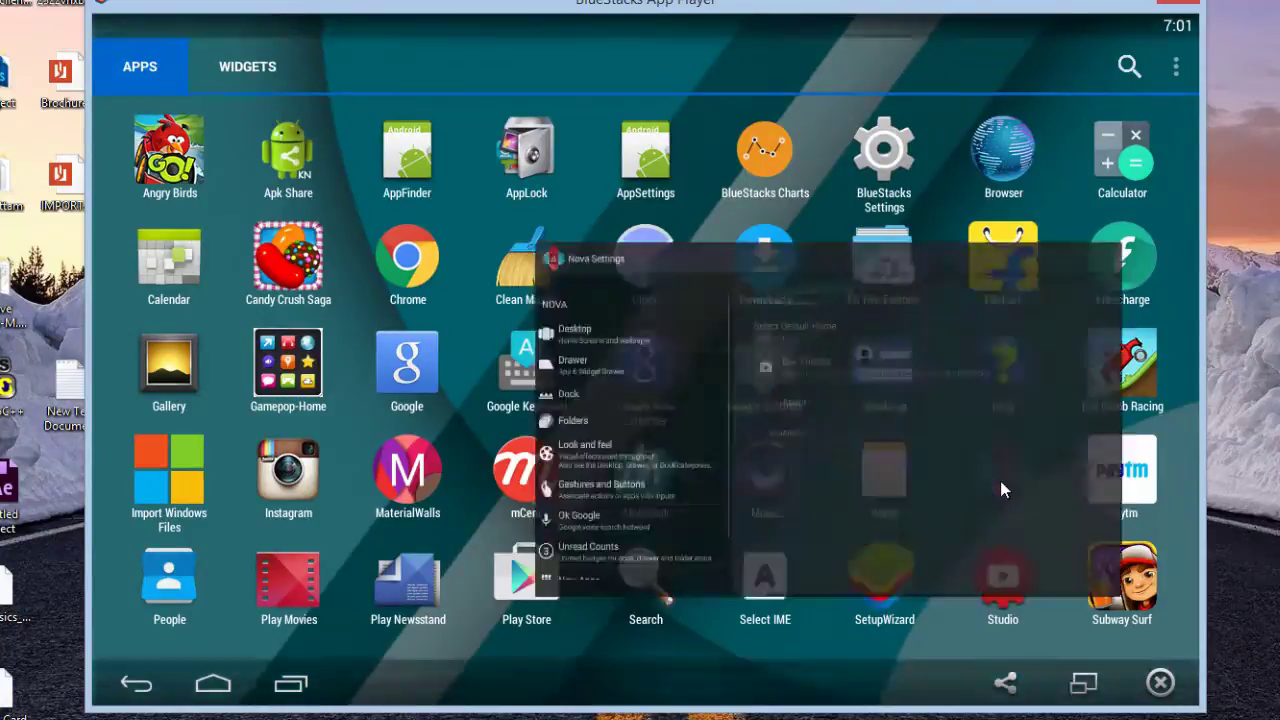
pyautogui.click(173, 195)
pyautogui.click(182, 254)
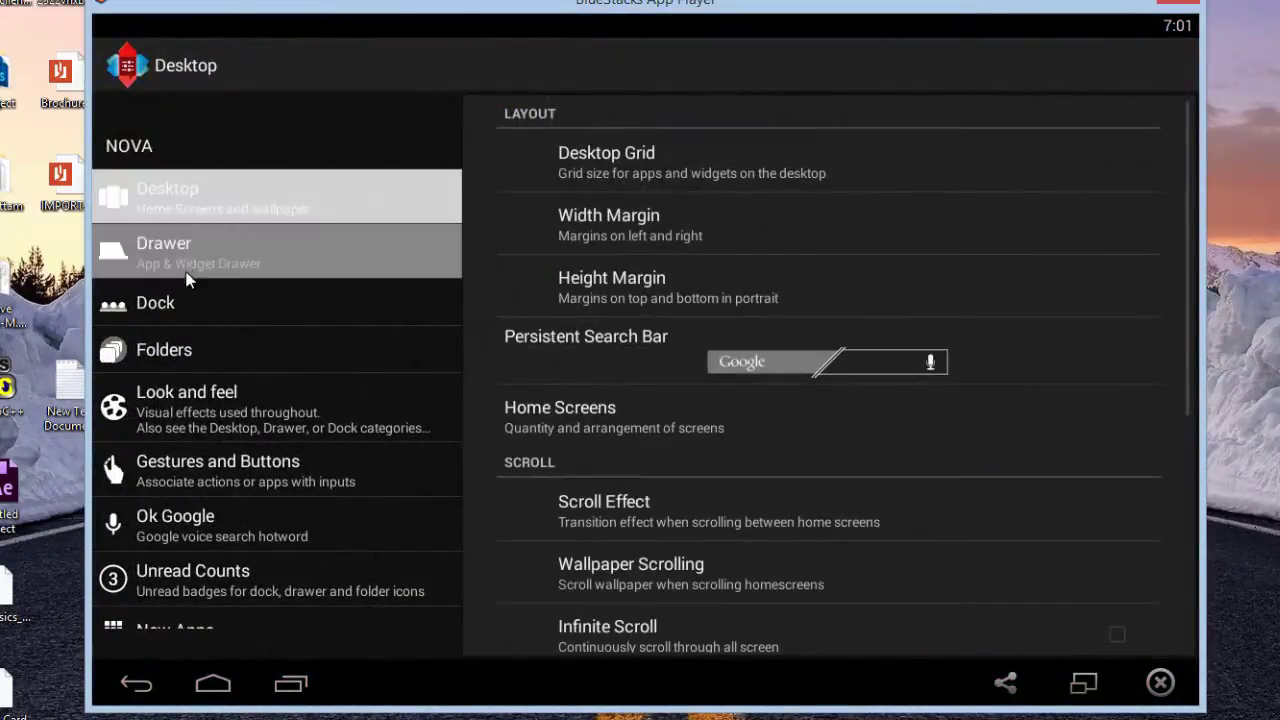
pyautogui.click(188, 311)
pyautogui.click(188, 372)
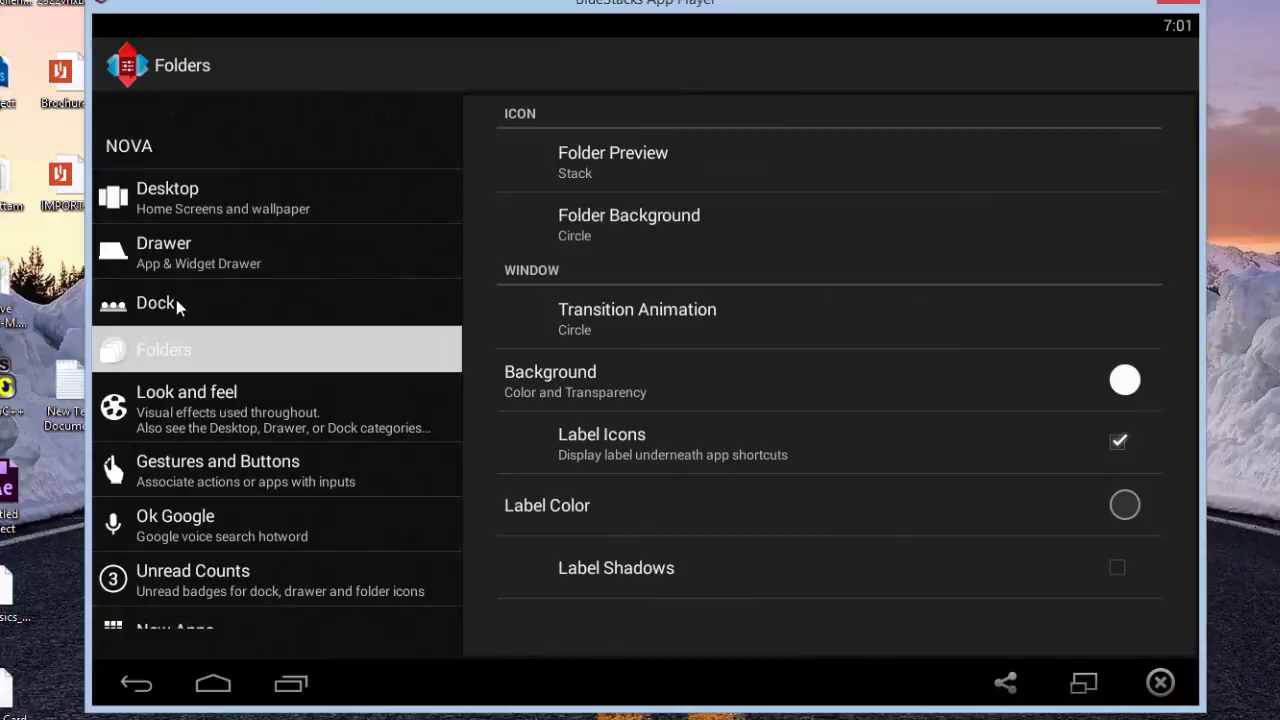
pyautogui.click(183, 263)
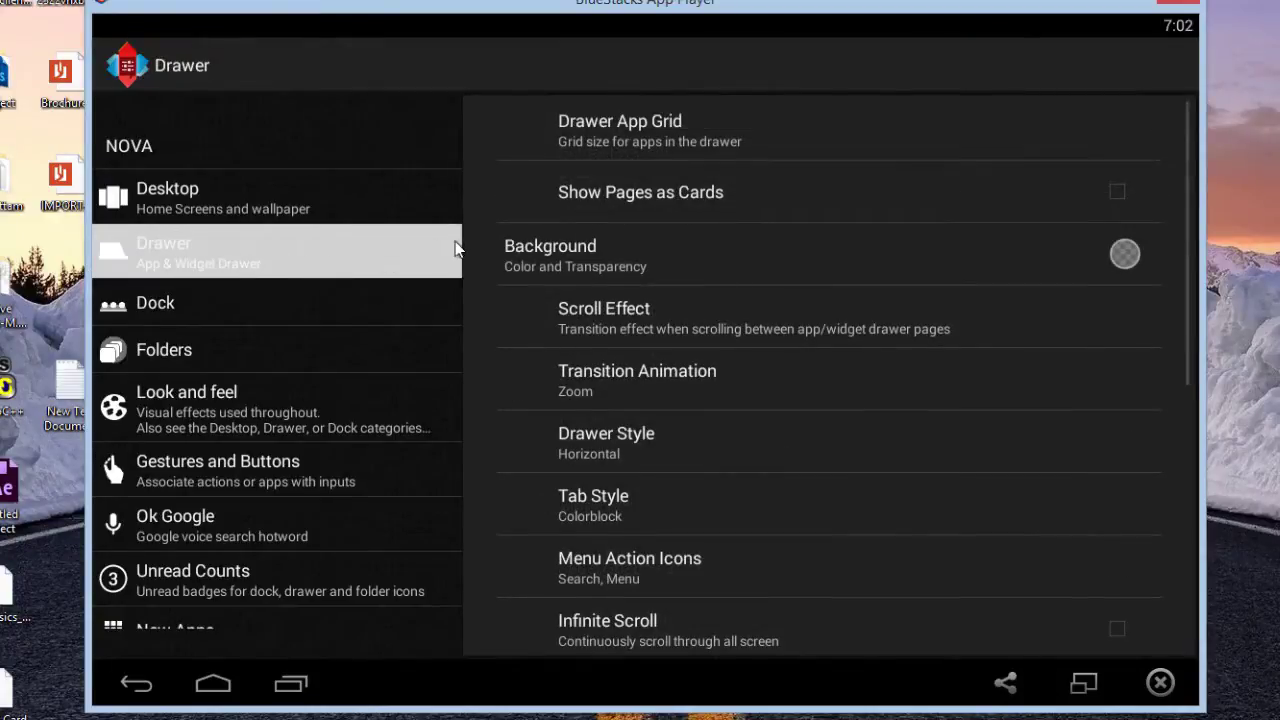
pyautogui.click(154, 286)
pyautogui.click(227, 250)
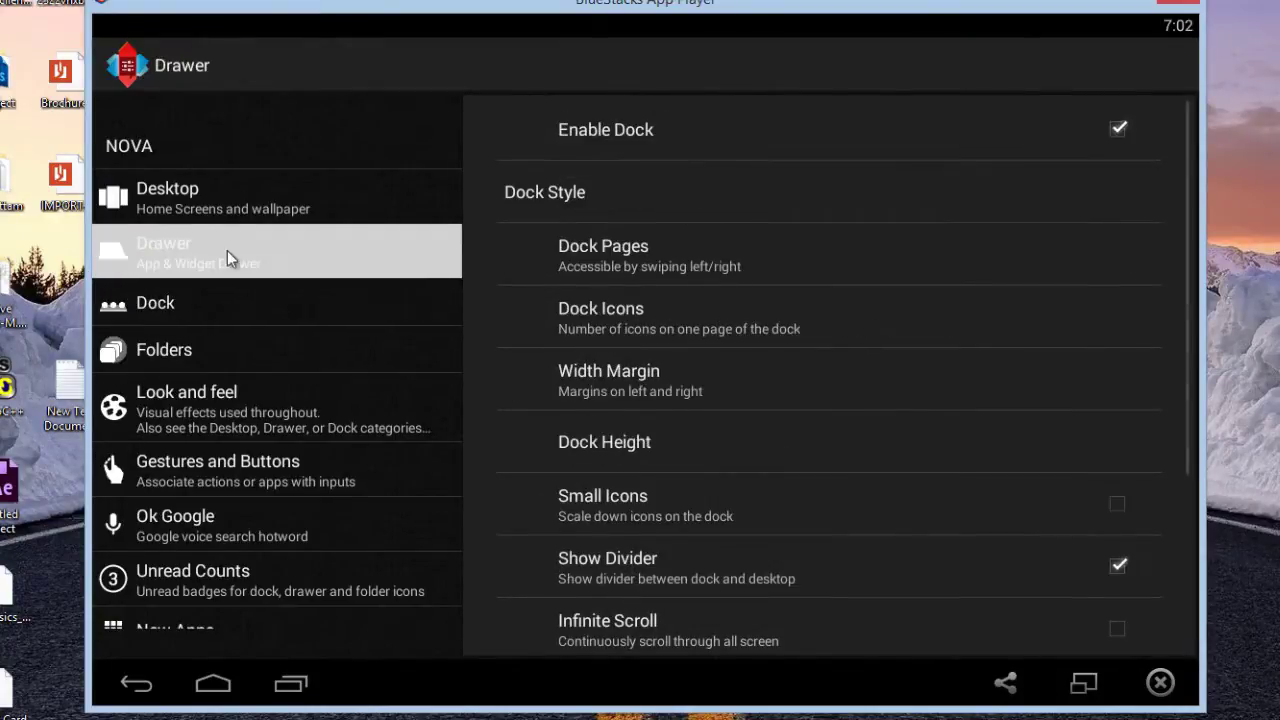
pyautogui.click(733, 196)
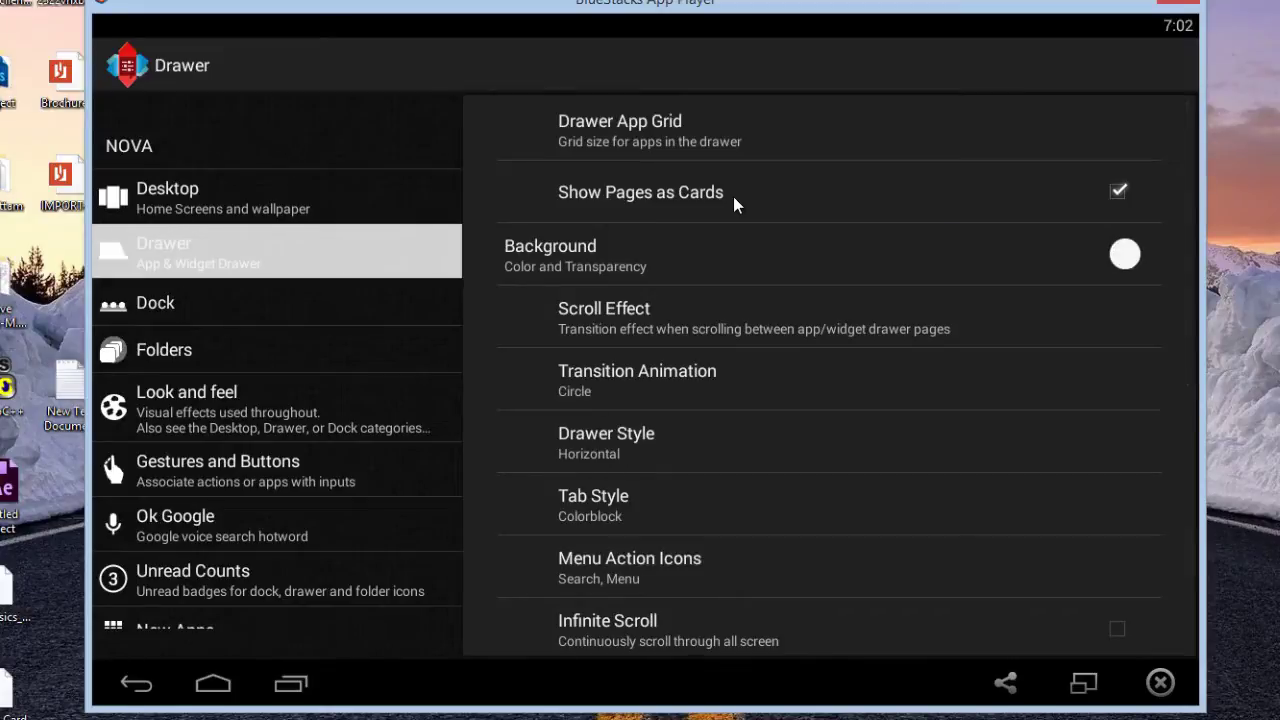
pyautogui.click(213, 683)
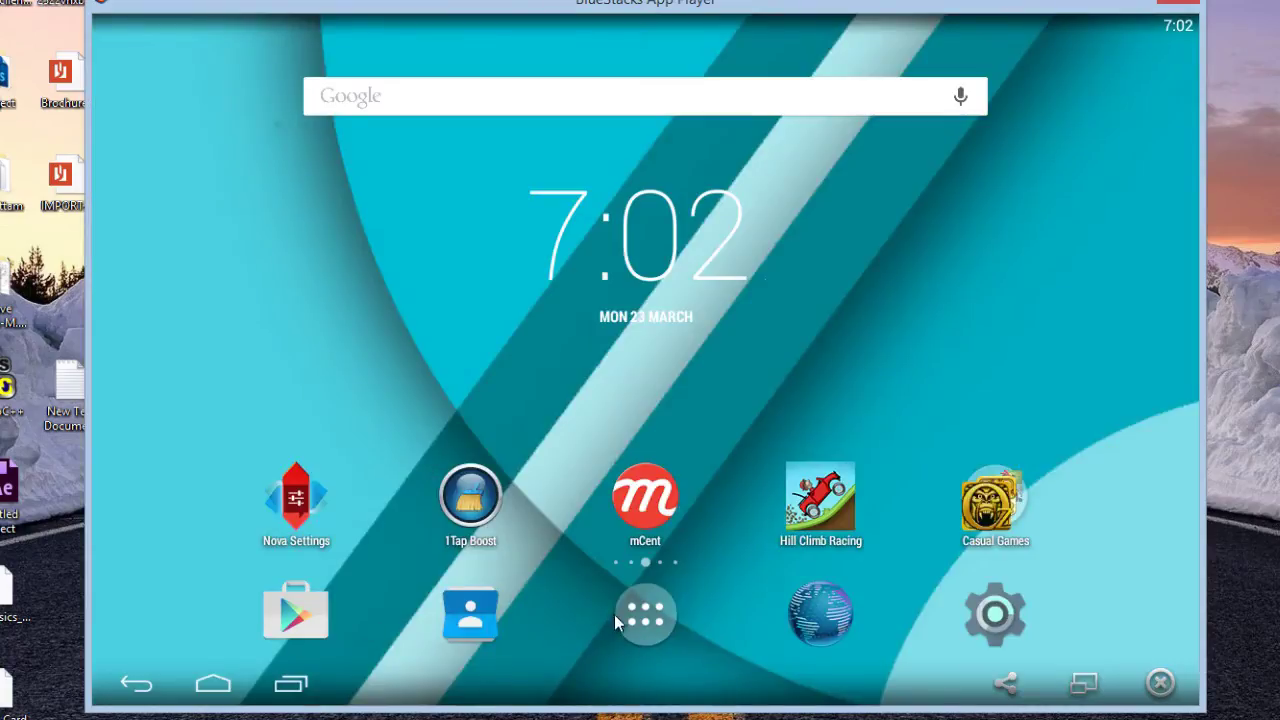
pyautogui.click(634, 609)
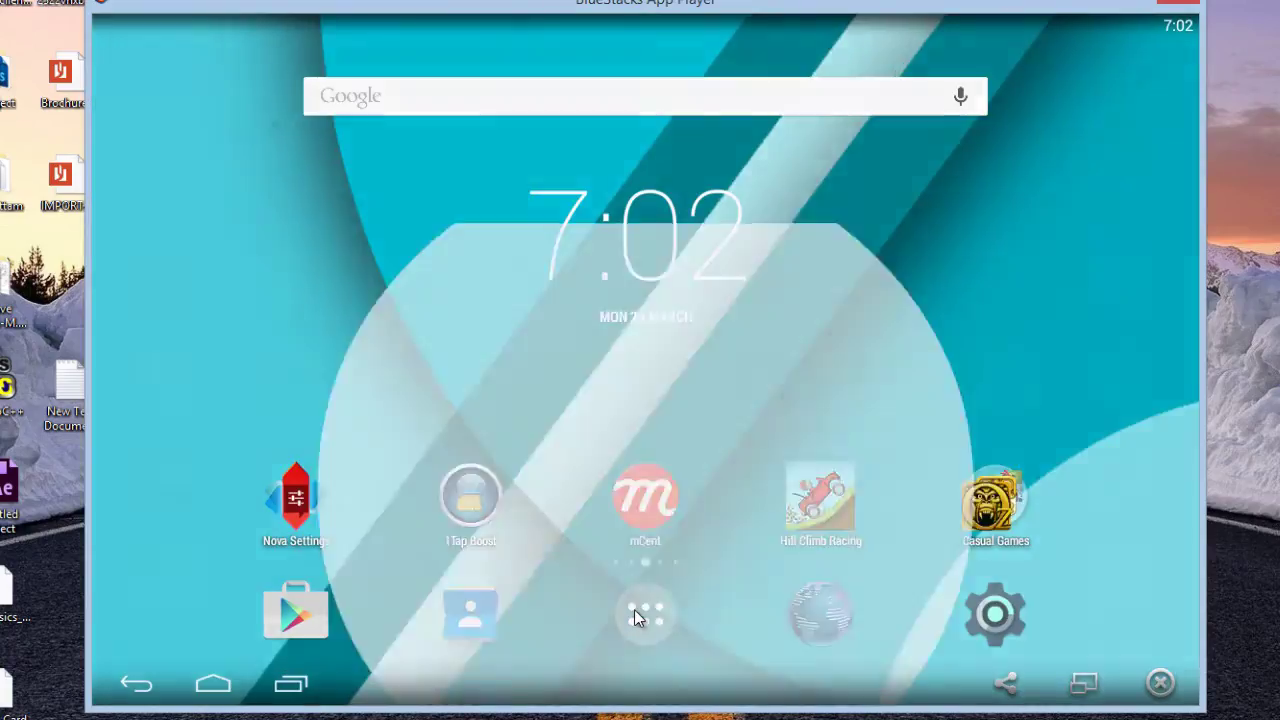
pyautogui.moveTo(967, 486)
pyautogui.mouseDown()
pyautogui.moveTo(246, 446)
pyautogui.moveTo(665, 478)
pyautogui.mouseUp()
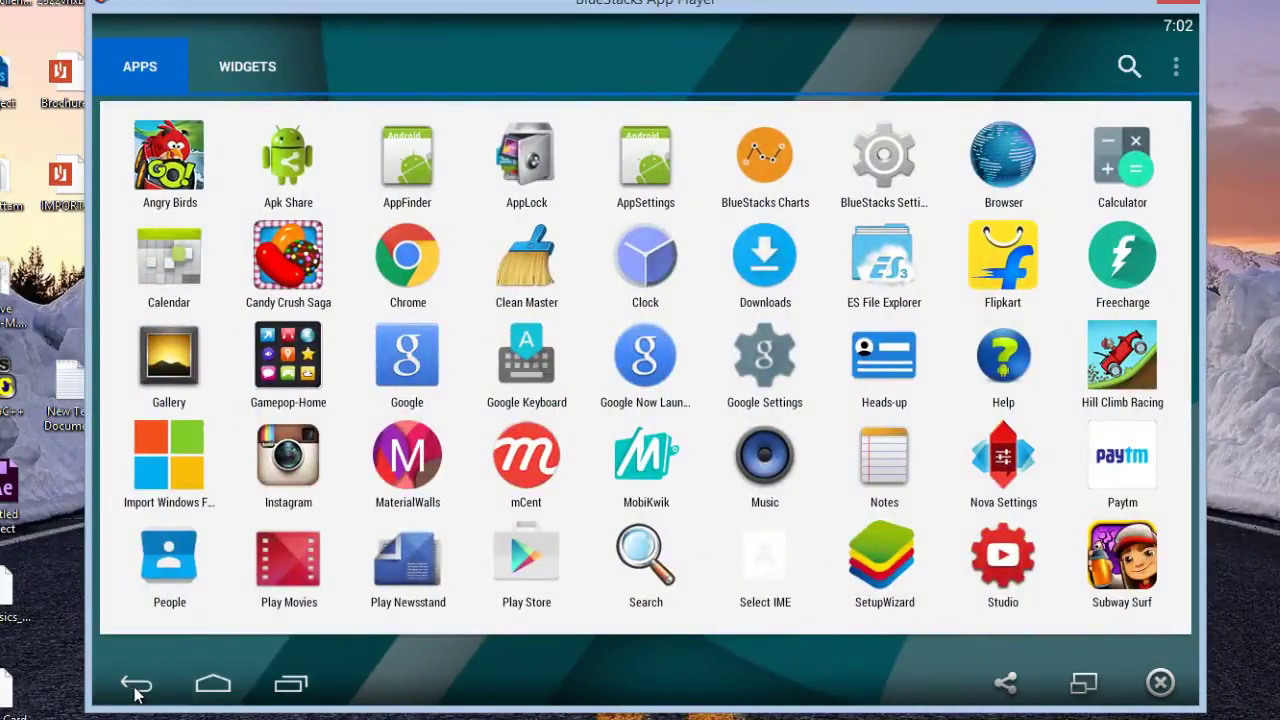
pyautogui.click(135, 686)
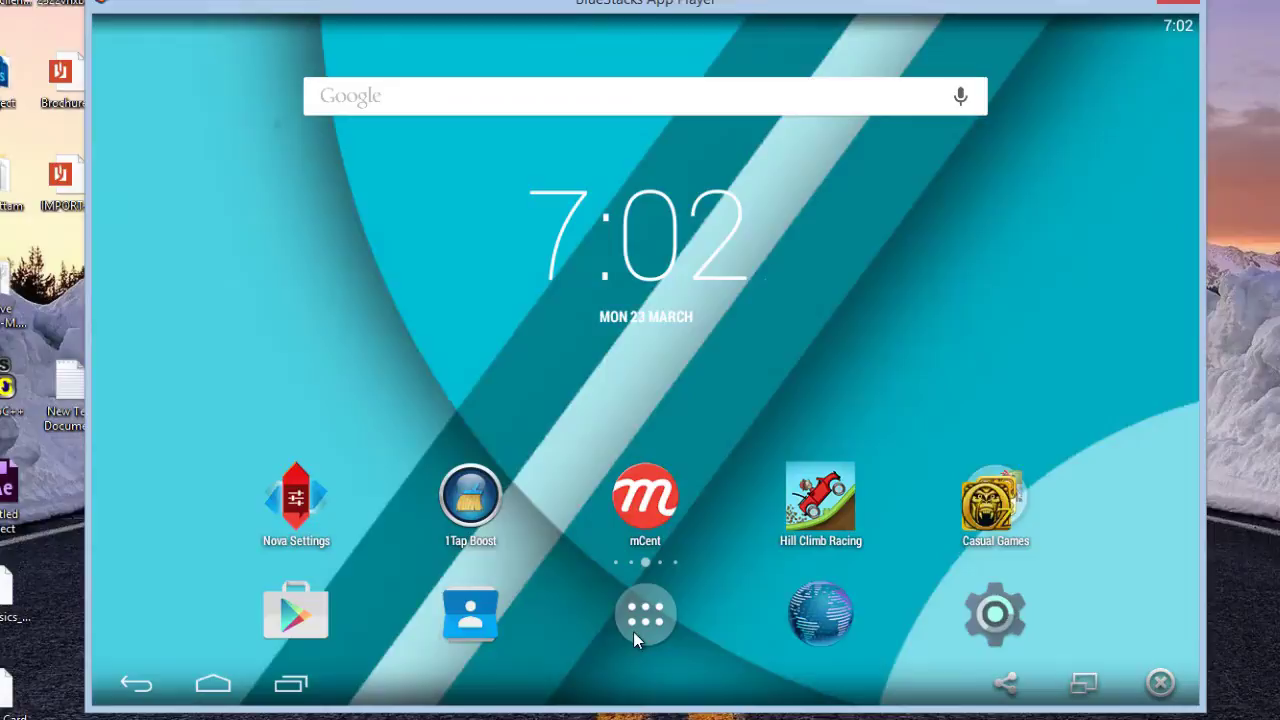
pyautogui.click(637, 630)
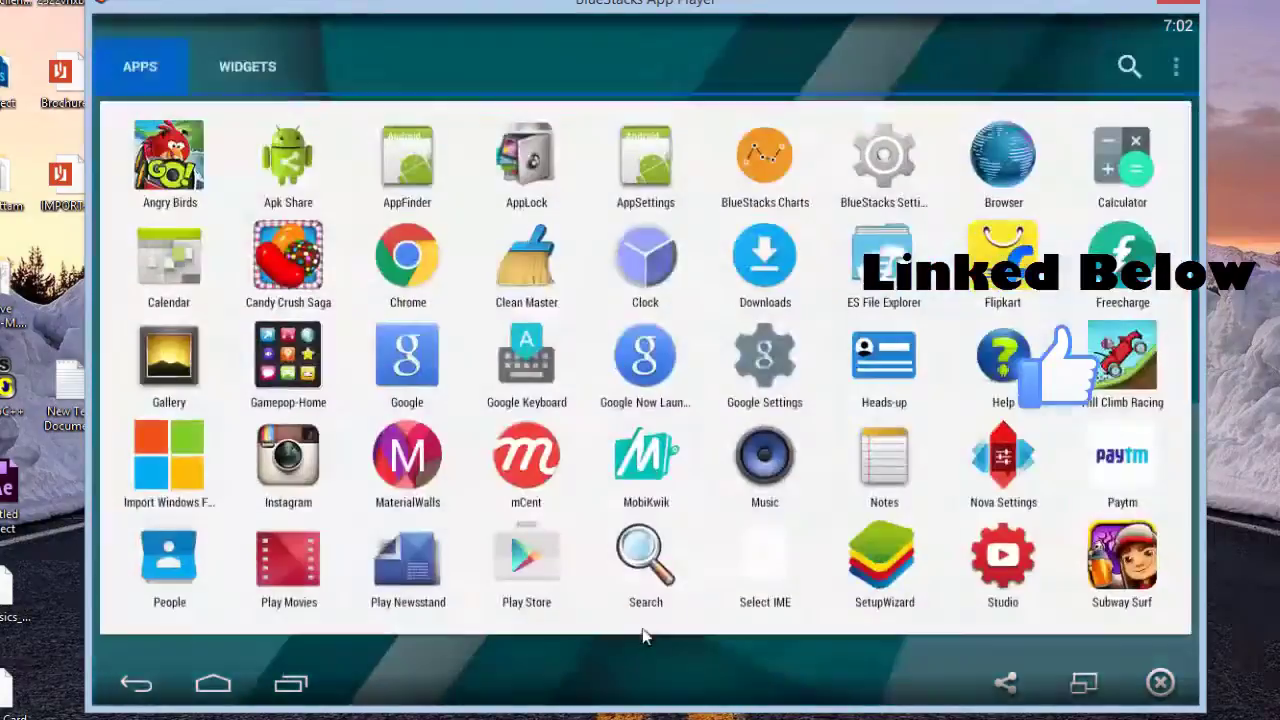
pyautogui.click(140, 690)
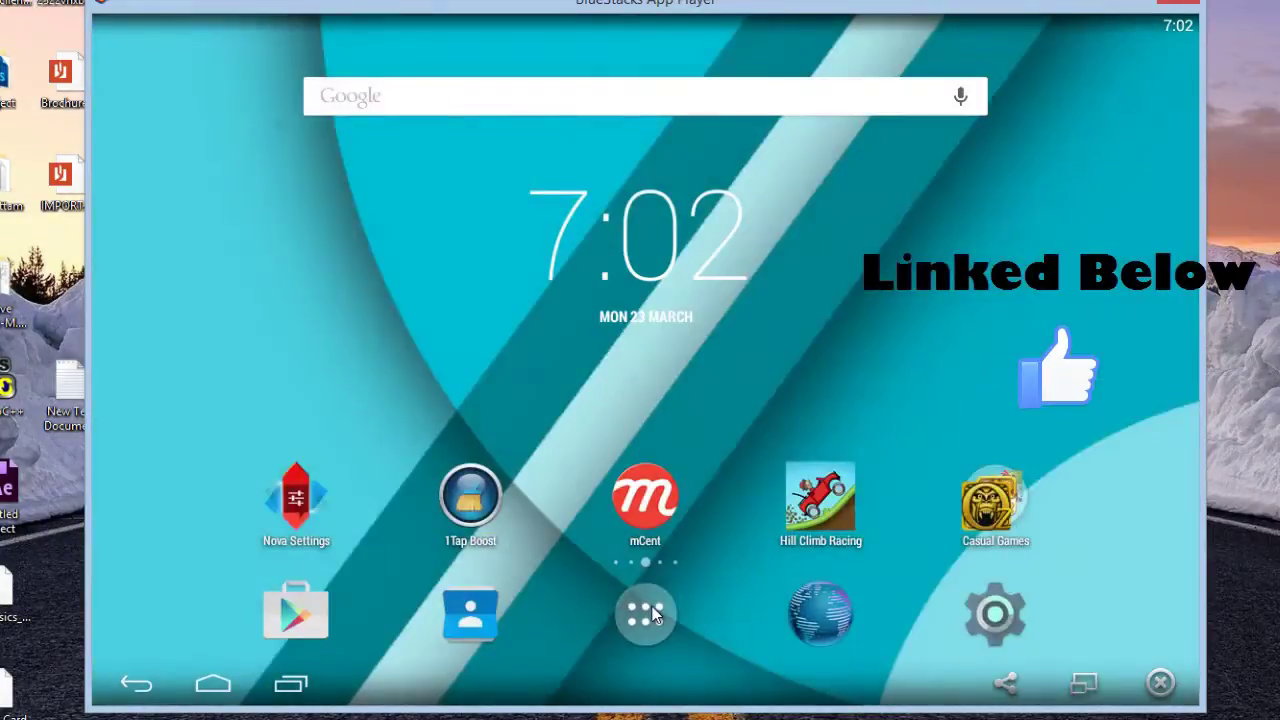
pyautogui.click(652, 606)
pyautogui.click(137, 685)
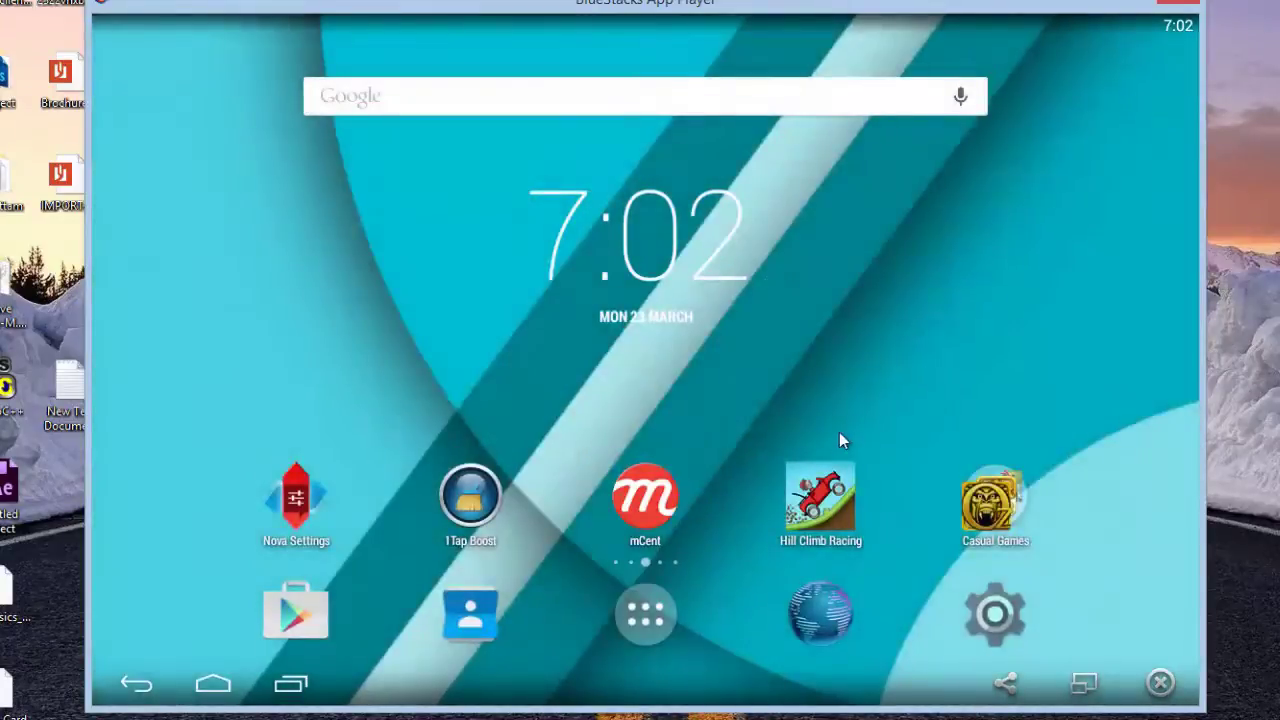
pyautogui.moveTo(745, 414)
pyautogui.mouseDown()
pyautogui.moveTo(250, 414)
pyautogui.moveTo(791, 432)
pyautogui.mouseUp()
# Step: Go to Nova Settings' Unread Counts and its TeslaUnread plugin page
pyautogui.click(323, 491)
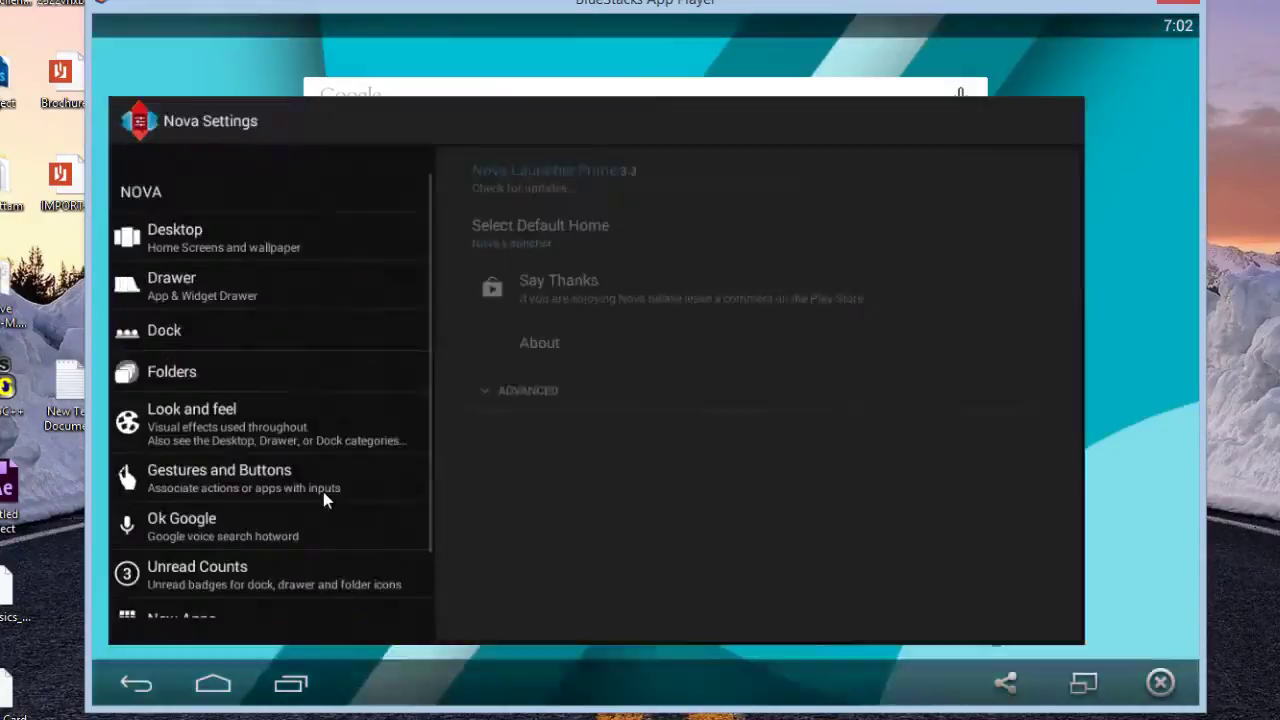
pyautogui.moveTo(298, 506); pyautogui.dragTo(292, 447)
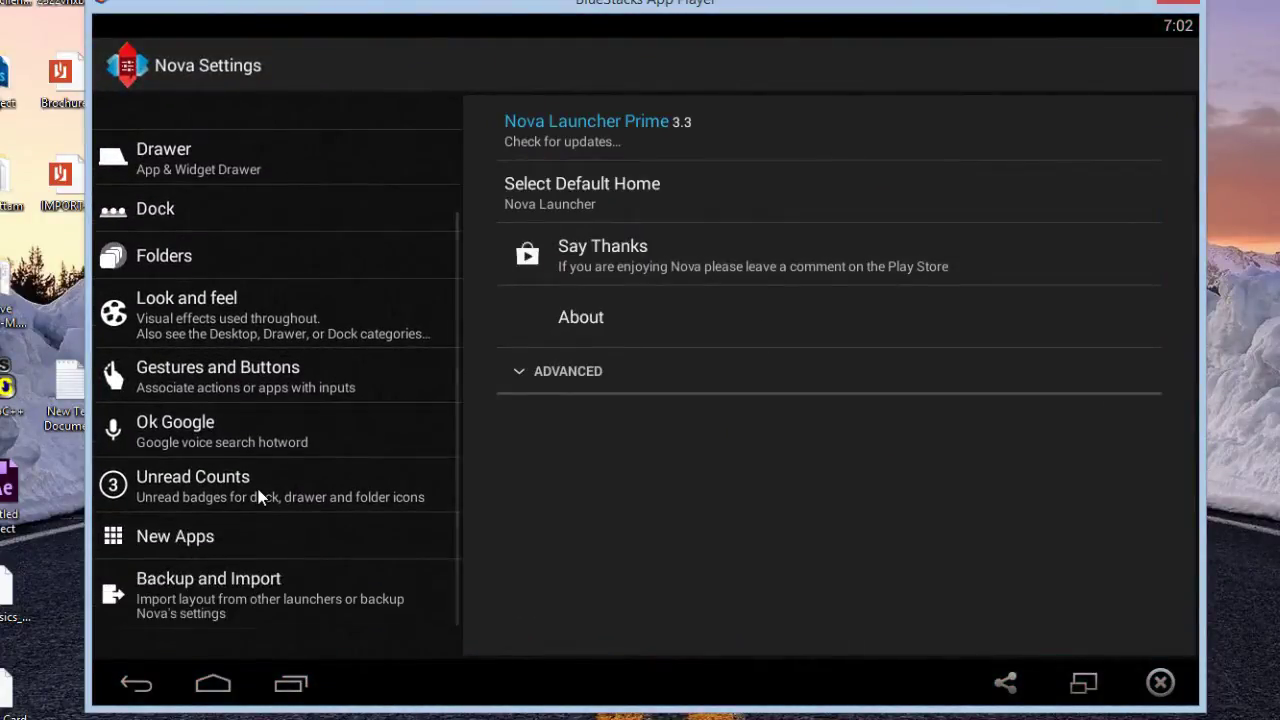
pyautogui.click(257, 497)
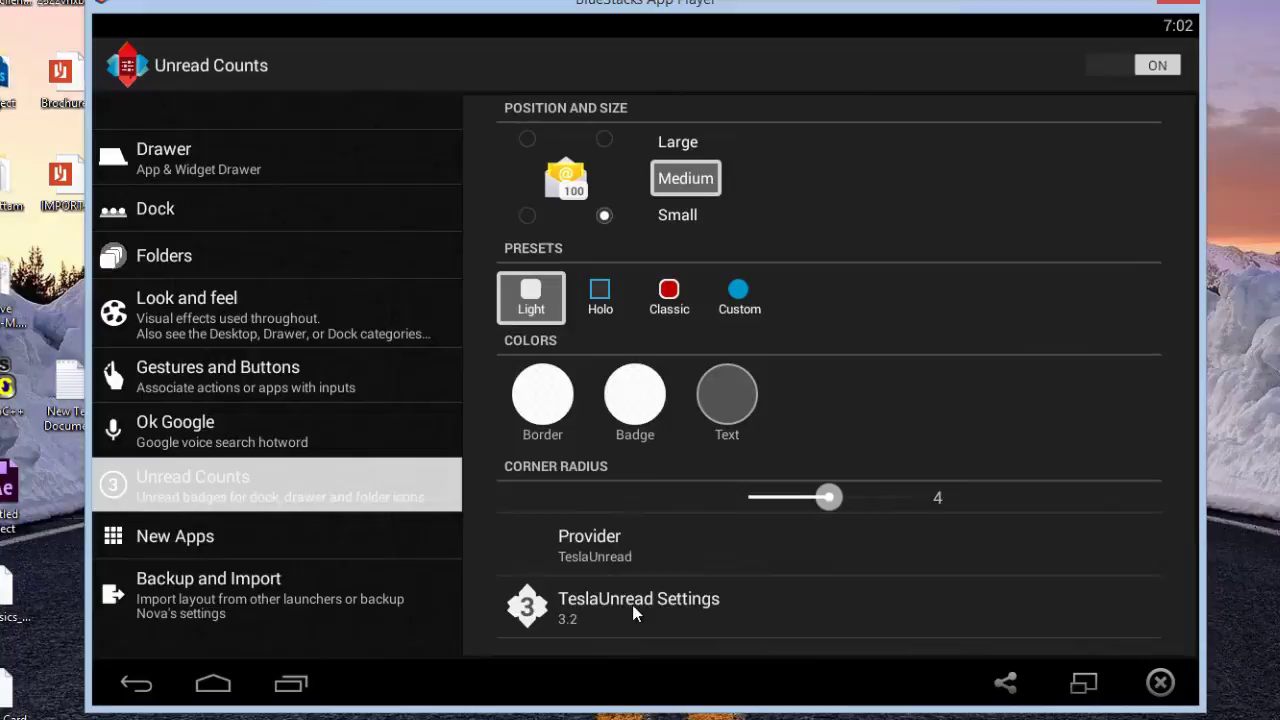
pyautogui.click(634, 606)
# Step: Look over the TeslaUnread plugin page, then back out to Unread Counts and home
pyautogui.scroll(-3, 298, 460)
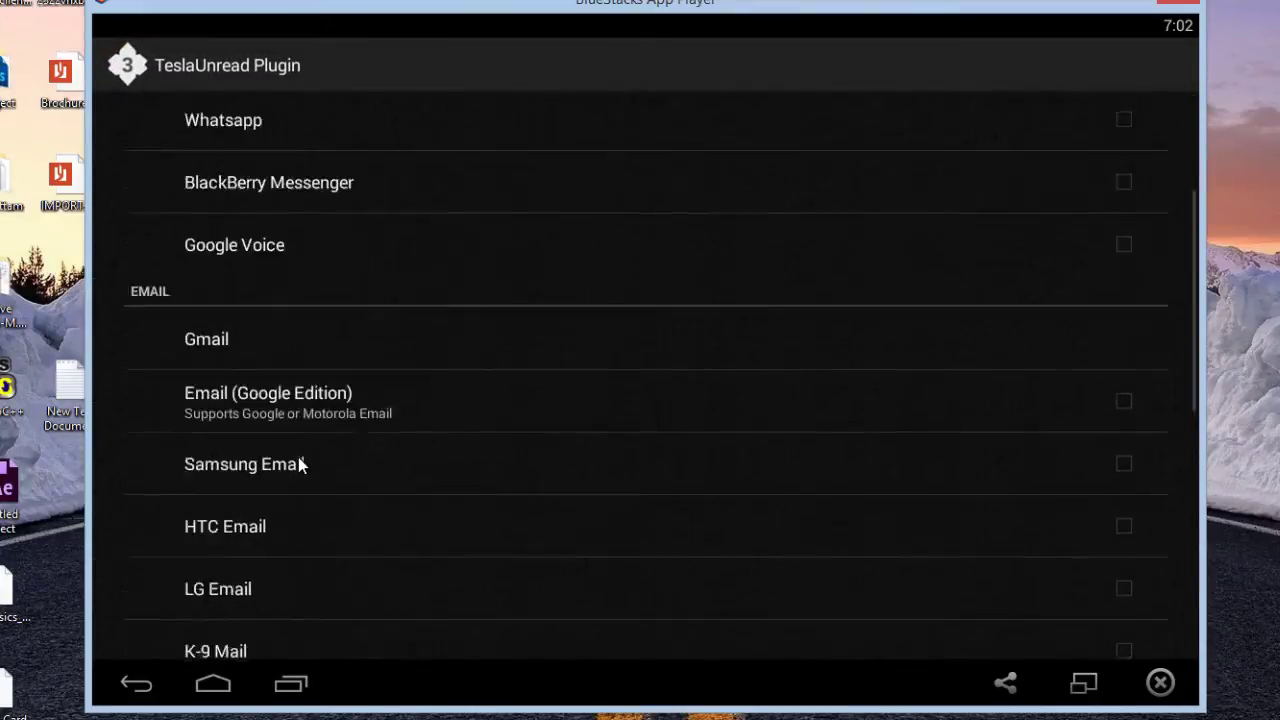
pyautogui.scroll(-5, 290, 420)
pyautogui.scroll(-3, 318, 350)
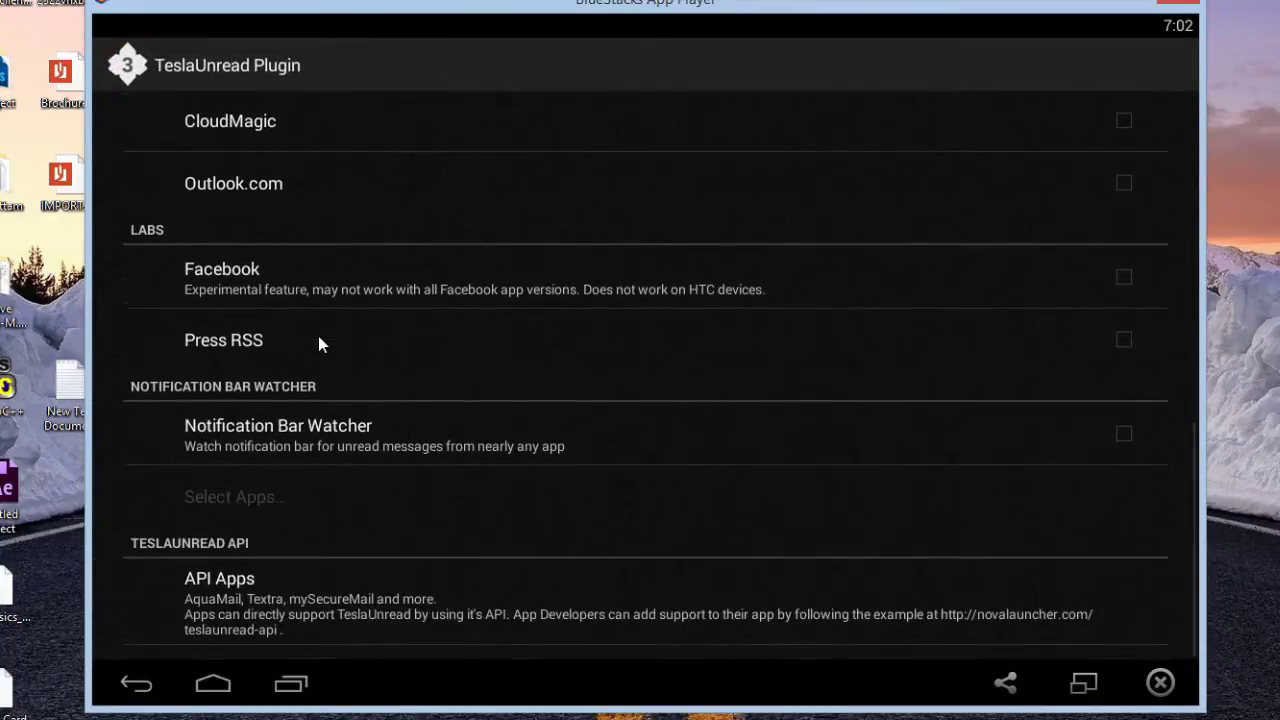
pyautogui.scroll(10, 319, 337)
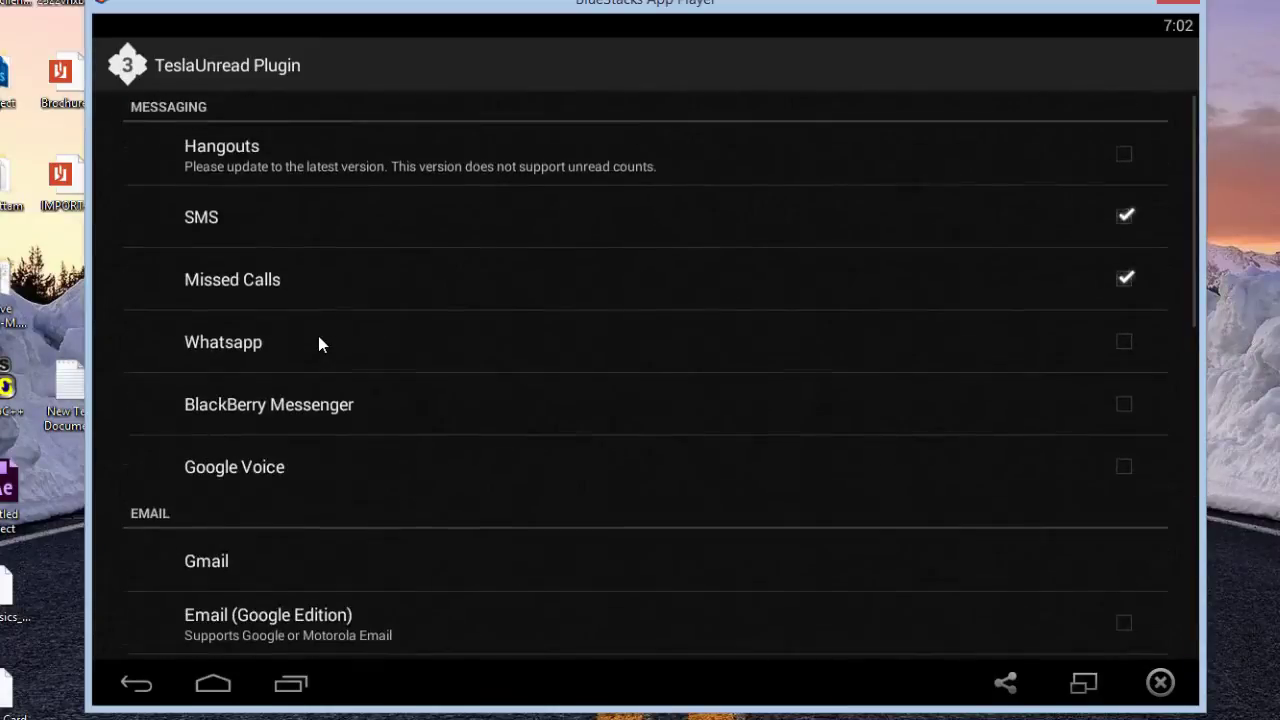
pyautogui.click(136, 684)
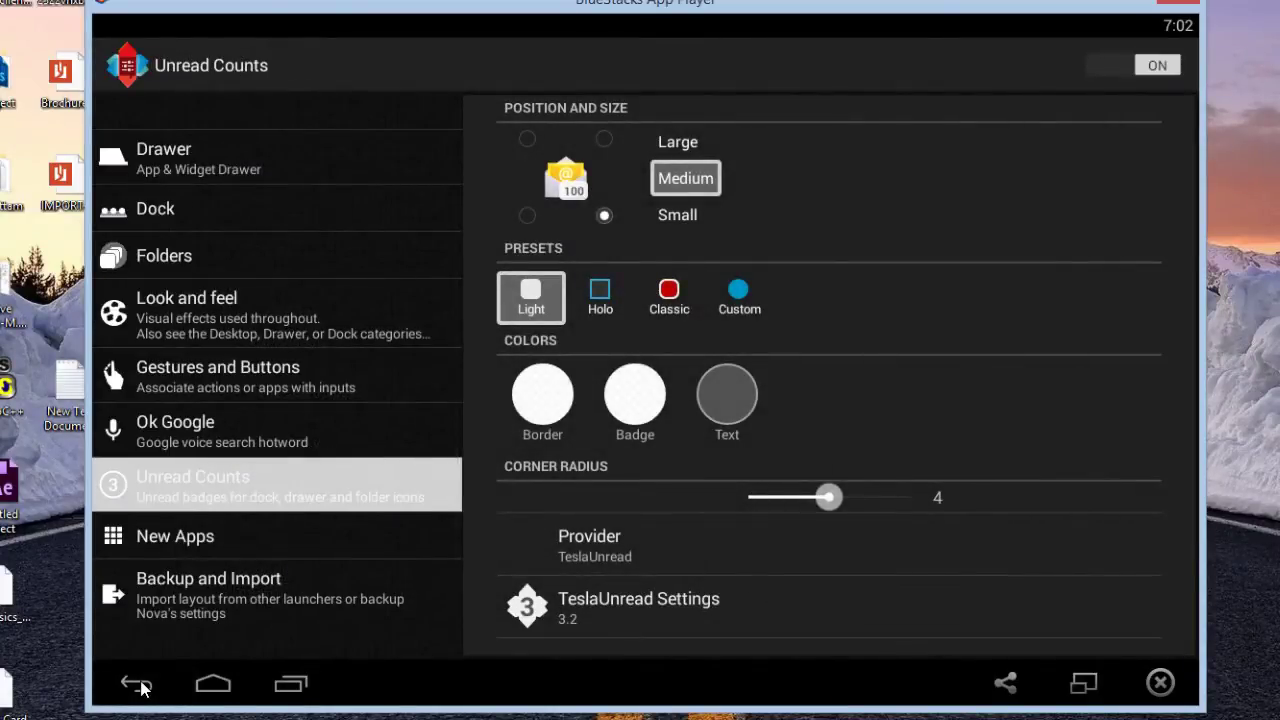
pyautogui.click(138, 684)
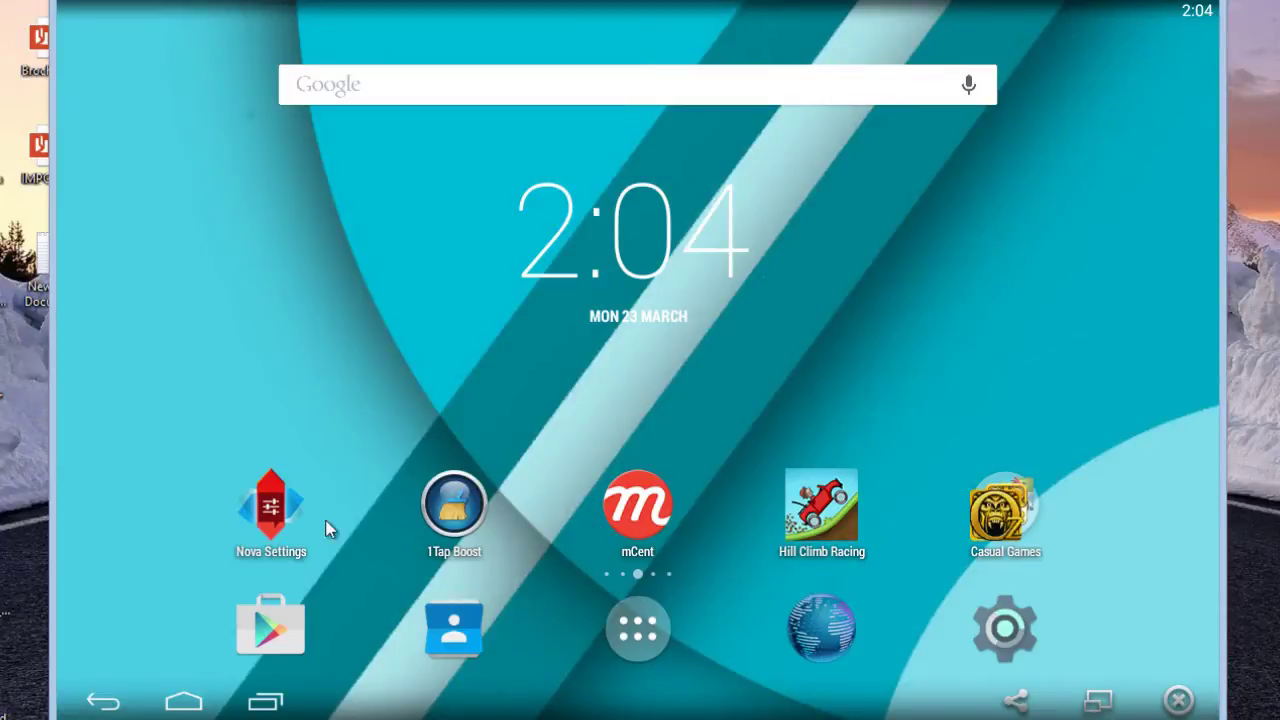
pyautogui.click(299, 513)
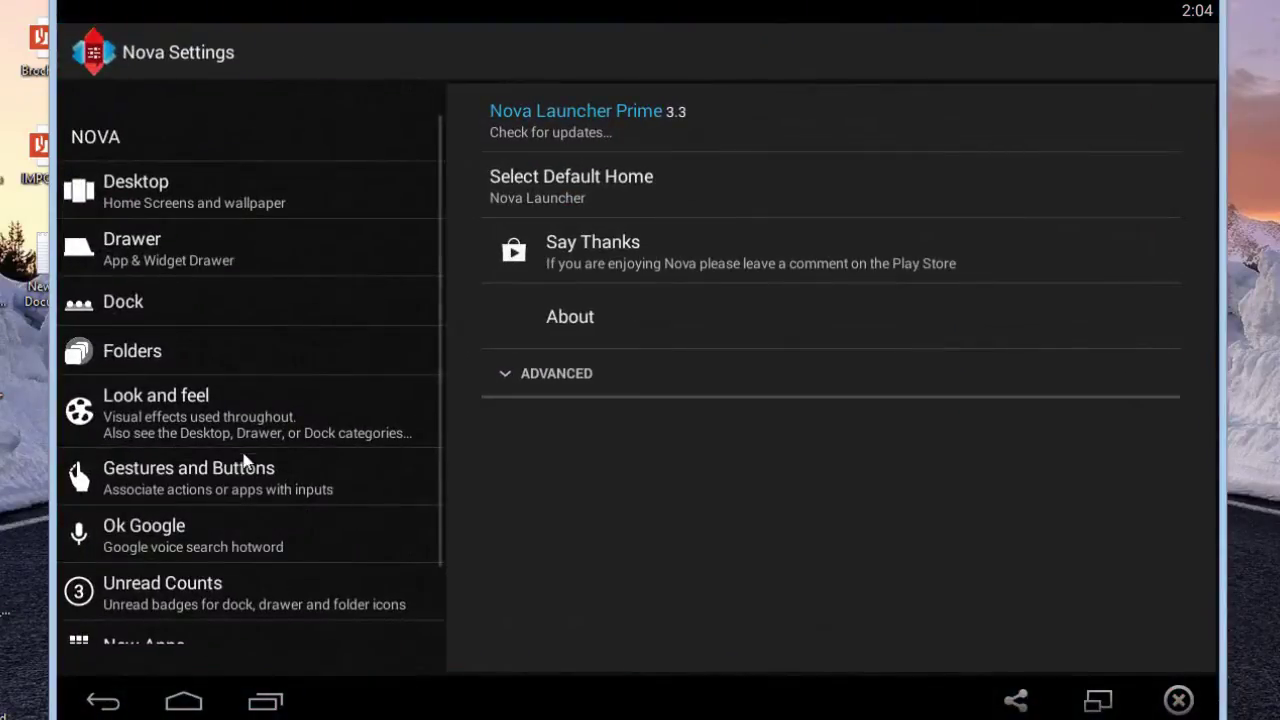
pyautogui.click(193, 421)
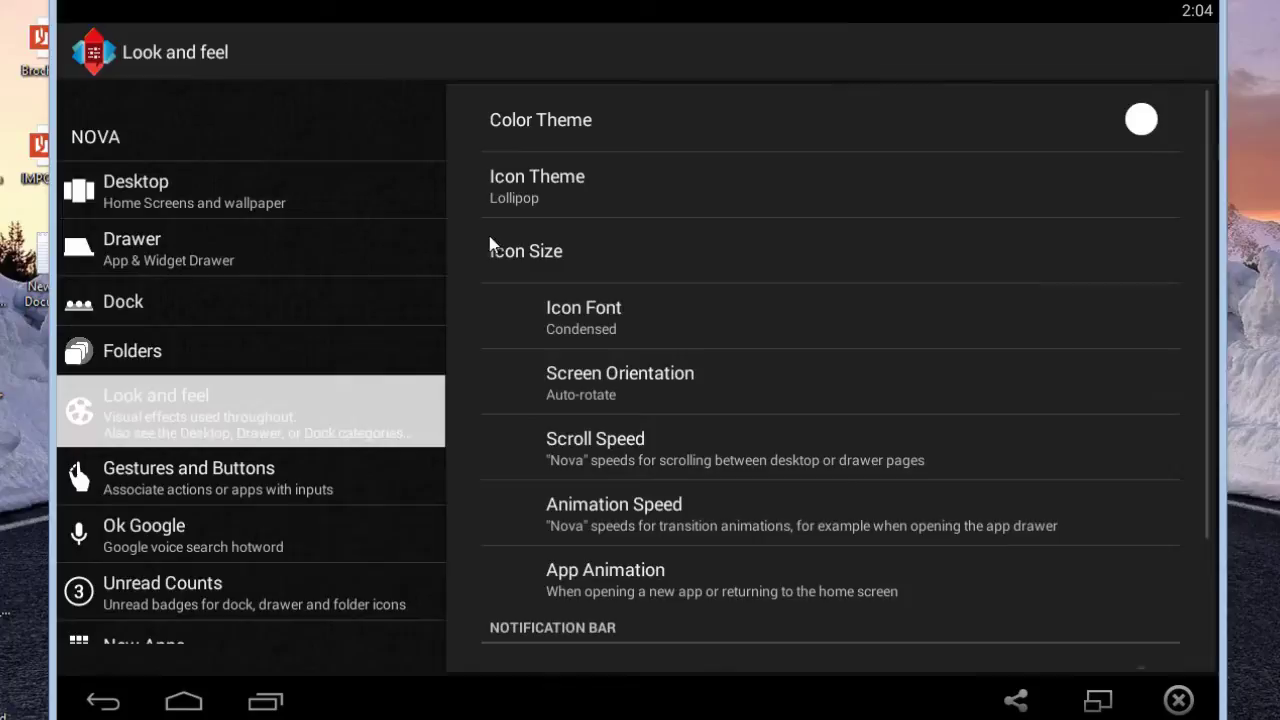
pyautogui.click(516, 182)
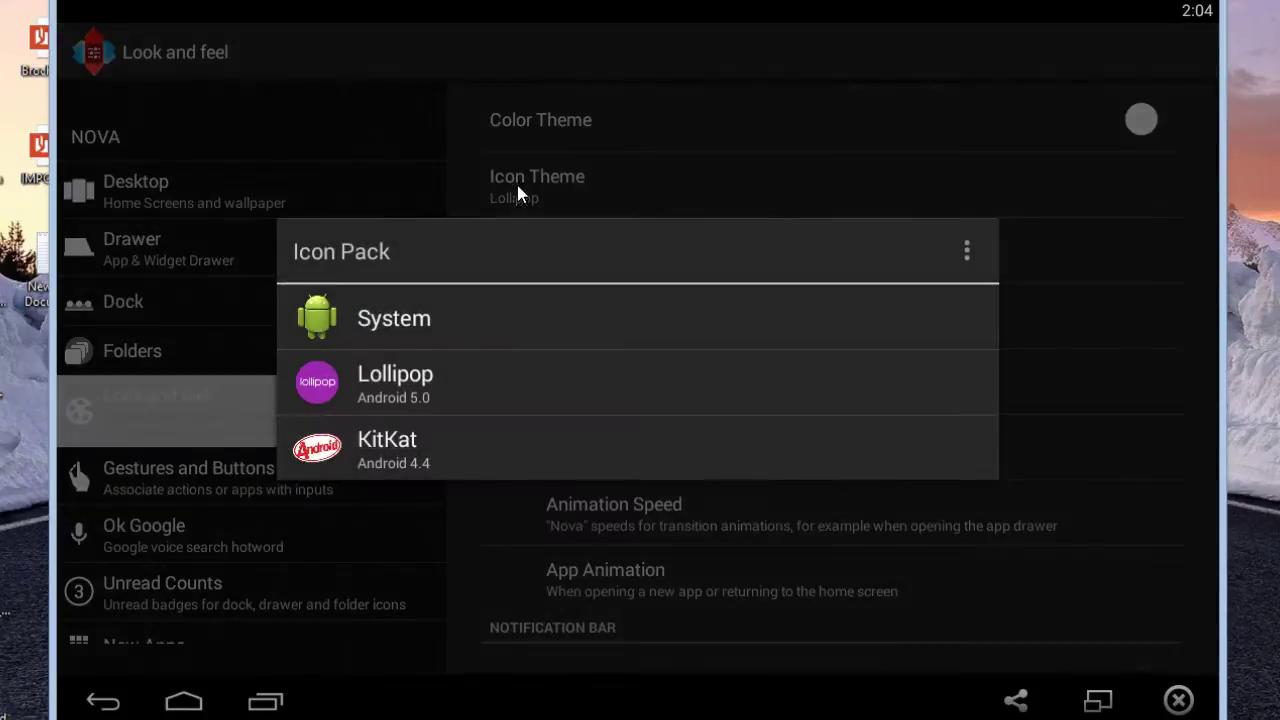
pyautogui.click(353, 380)
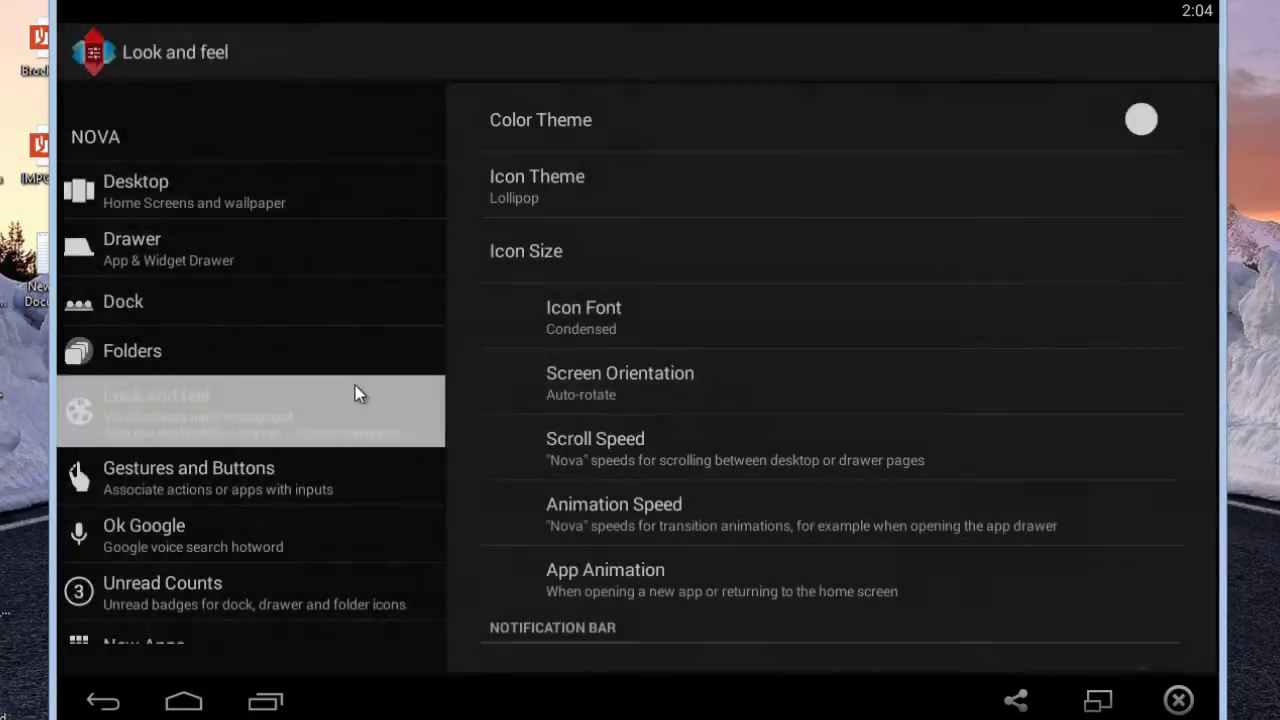
pyautogui.click(183, 702)
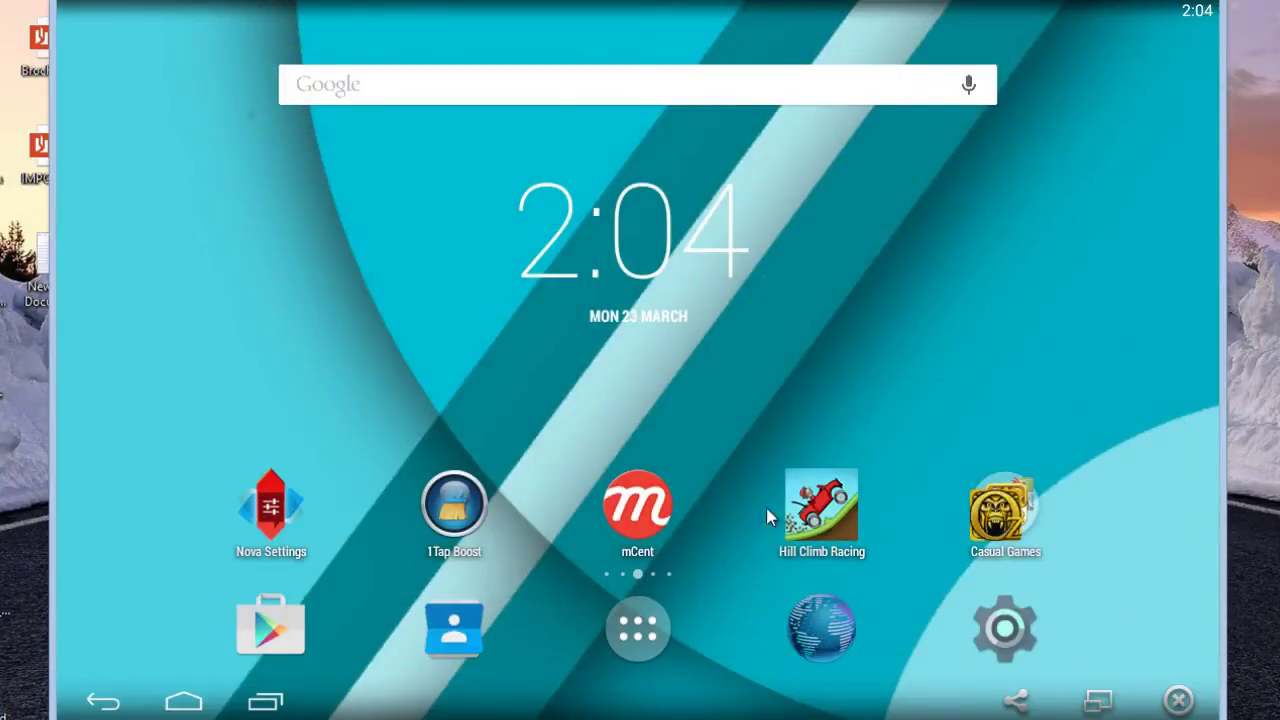
pyautogui.moveTo(766, 507)
pyautogui.mouseDown()
pyautogui.moveTo(257, 518)
pyautogui.moveTo(780, 571)
pyautogui.mouseUp()
pyautogui.click(630, 650)
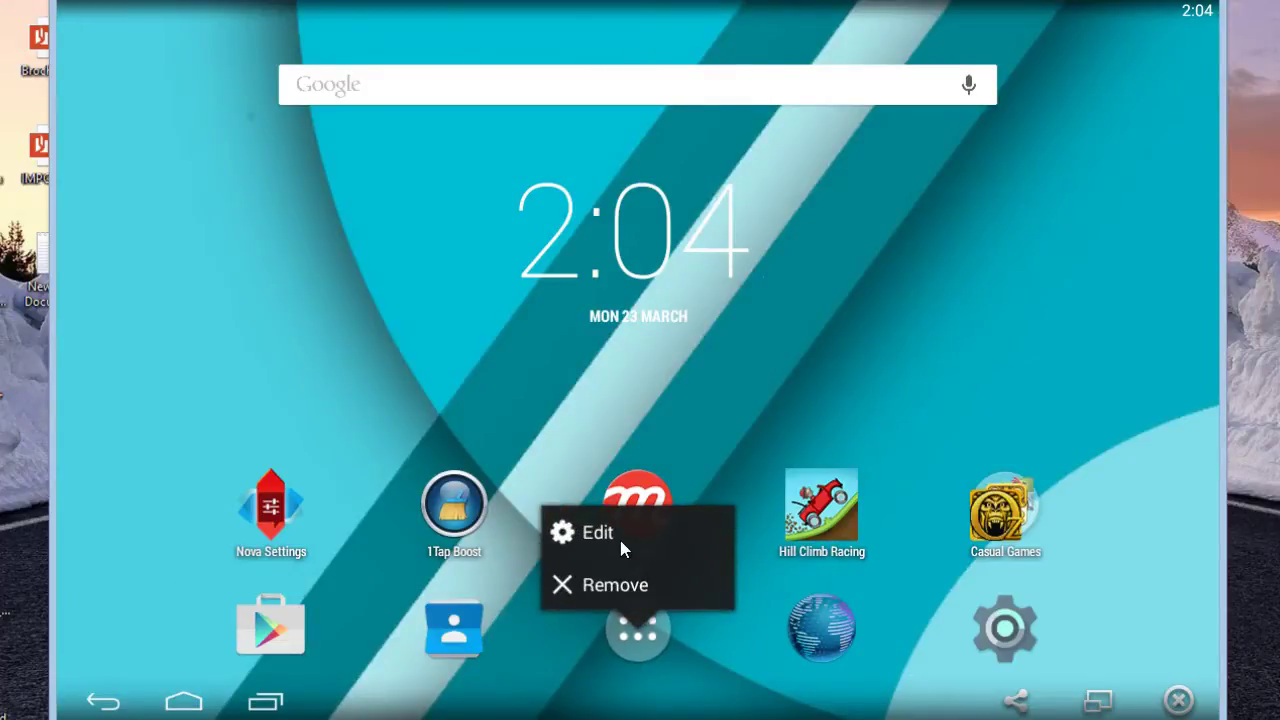
pyautogui.click(620, 540)
pyautogui.click(398, 376)
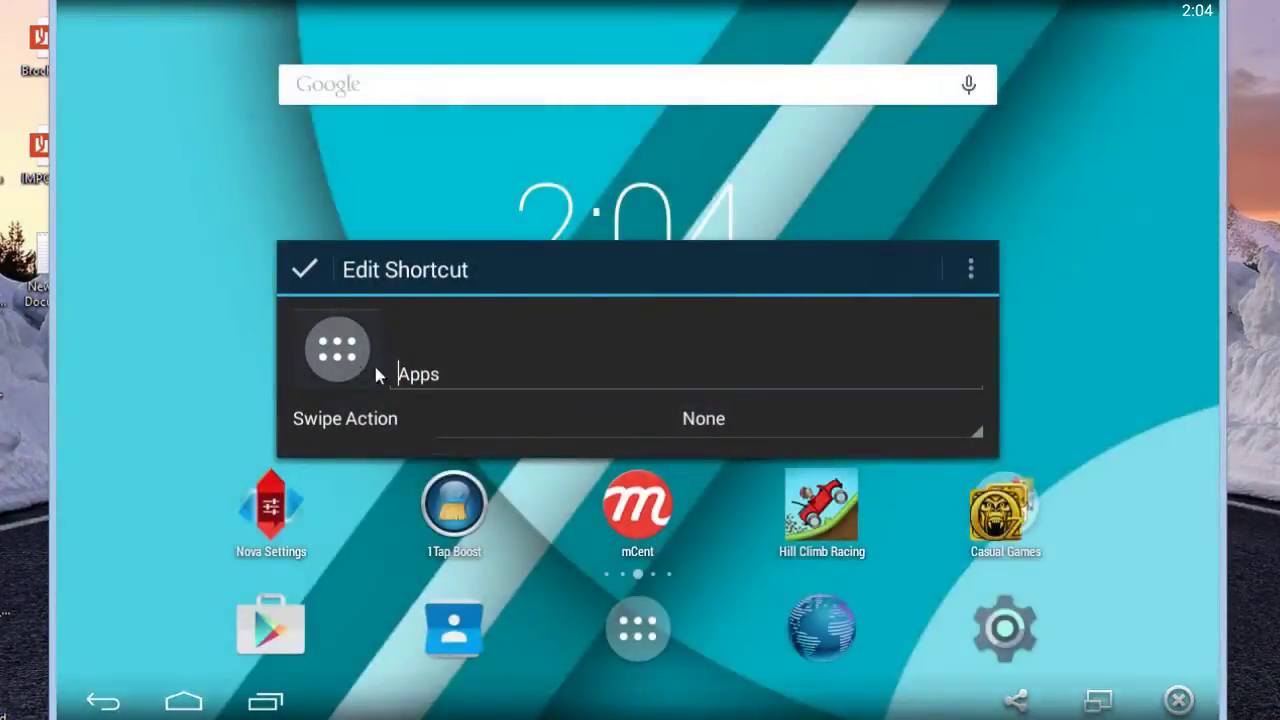
pyautogui.click(370, 365)
pyautogui.click(471, 250)
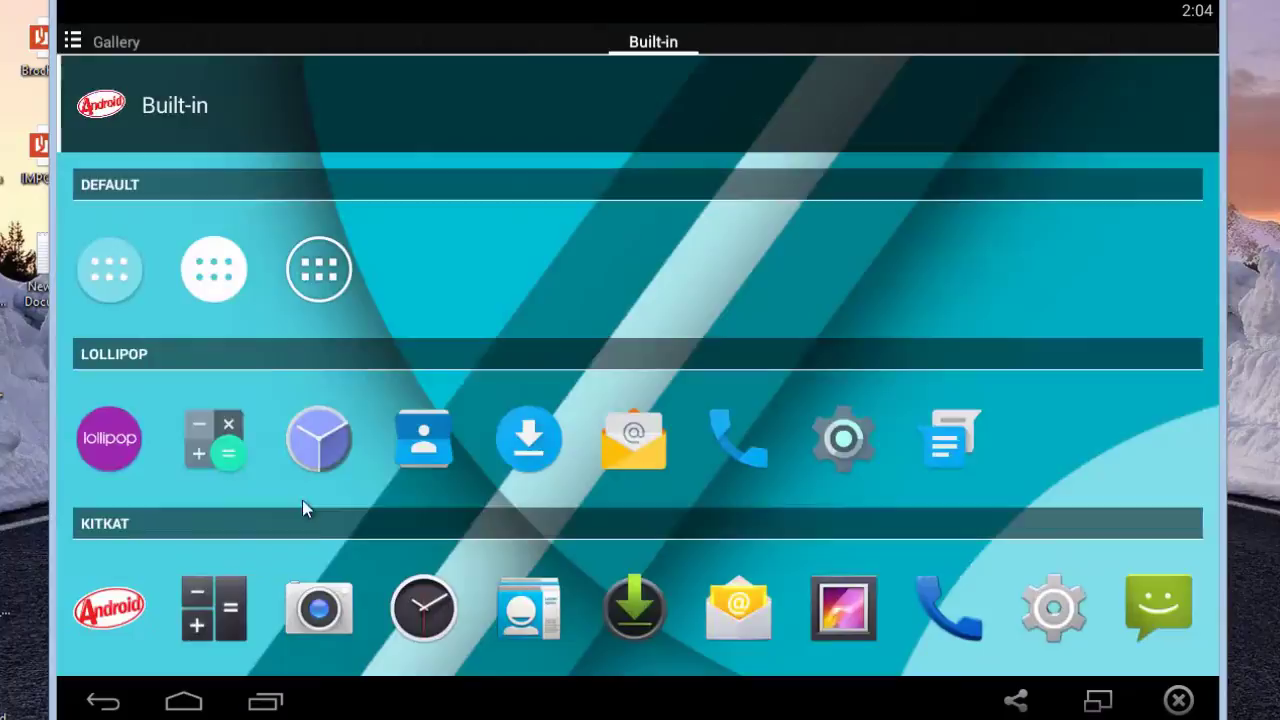
pyautogui.moveTo(288, 535); pyautogui.dragTo(306, 351)
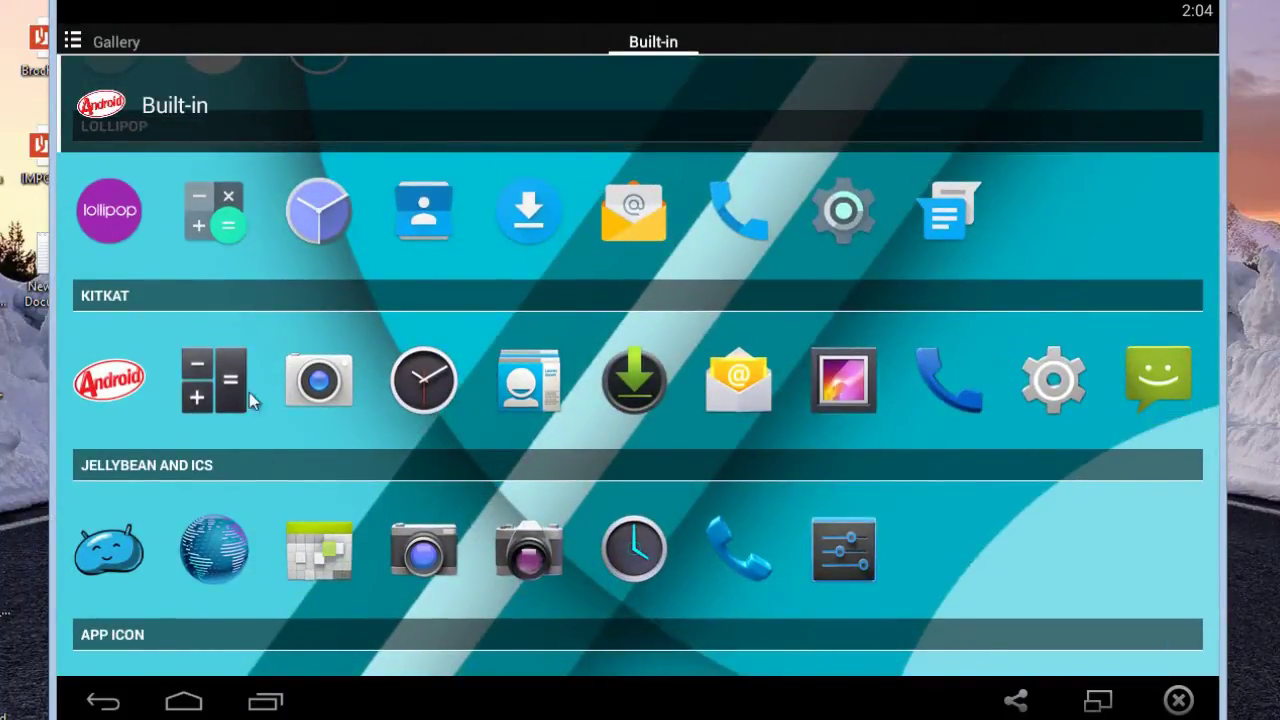
pyautogui.moveTo(389, 548); pyautogui.dragTo(381, 368)
pyautogui.scroll(-3, 381, 368)
pyautogui.scroll(2, 387, 427)
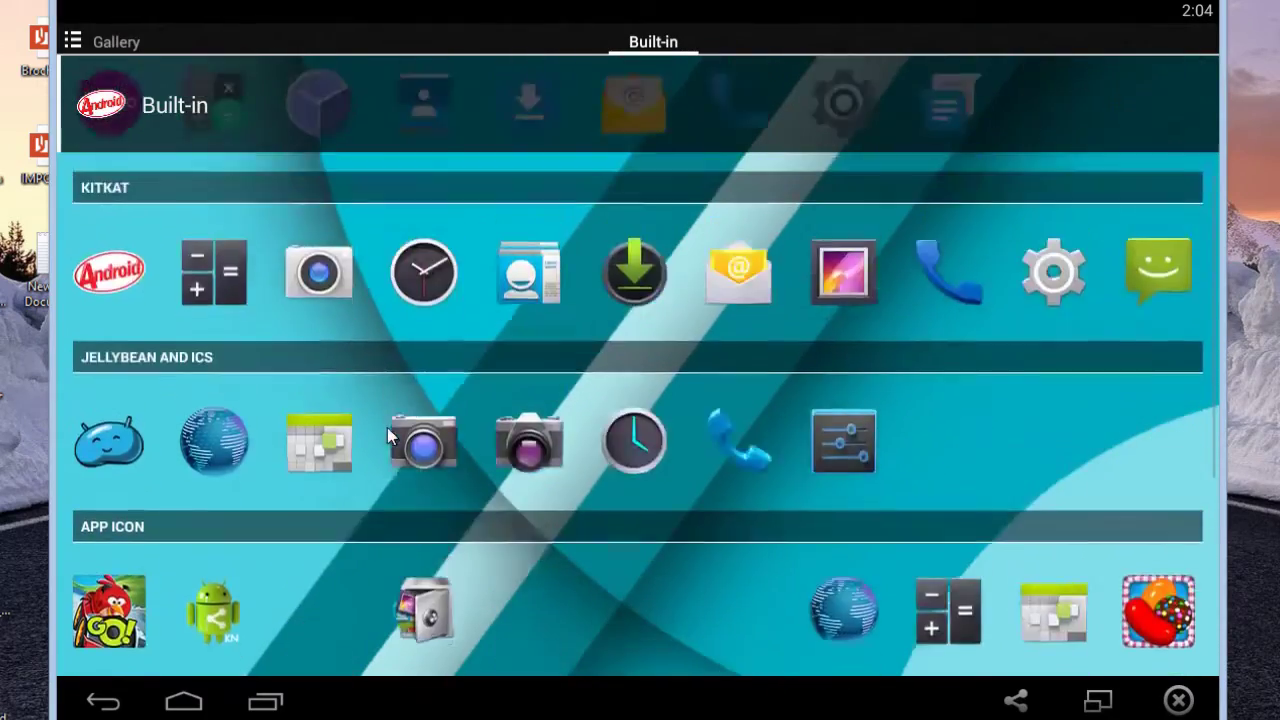
pyautogui.scroll(-3, 396, 339)
pyautogui.moveTo(388, 457)
pyautogui.mouseDown()
pyautogui.moveTo(377, 317)
pyautogui.moveTo(255, 583)
pyautogui.mouseUp()
pyautogui.click(108, 702)
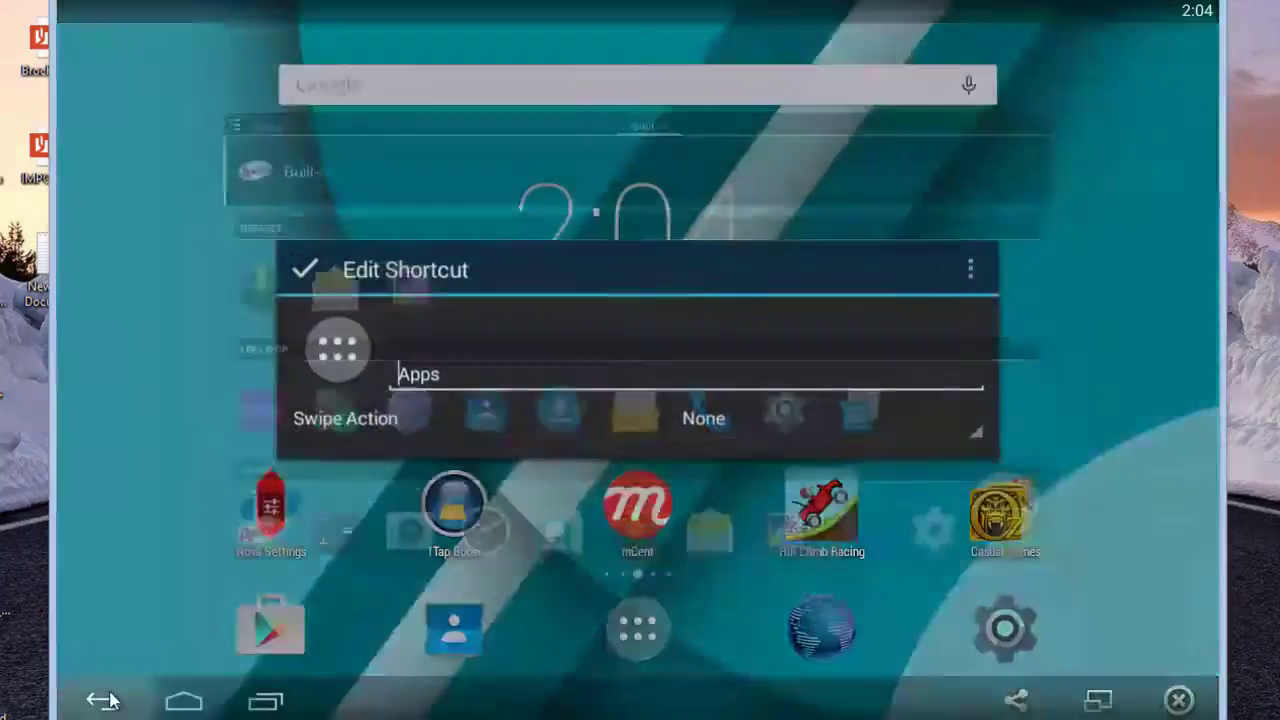
pyautogui.click(108, 703)
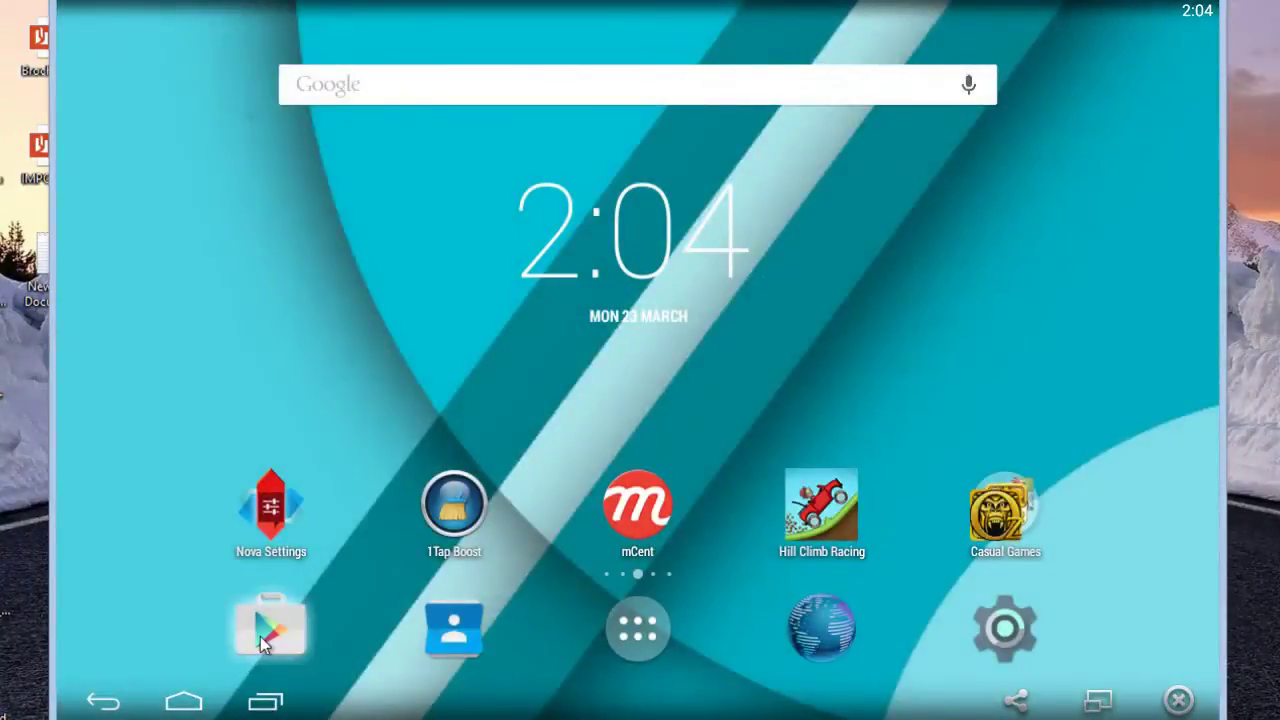
# Step: Search the Play Store for the Moonshine icon pack
pyautogui.click(260, 636)
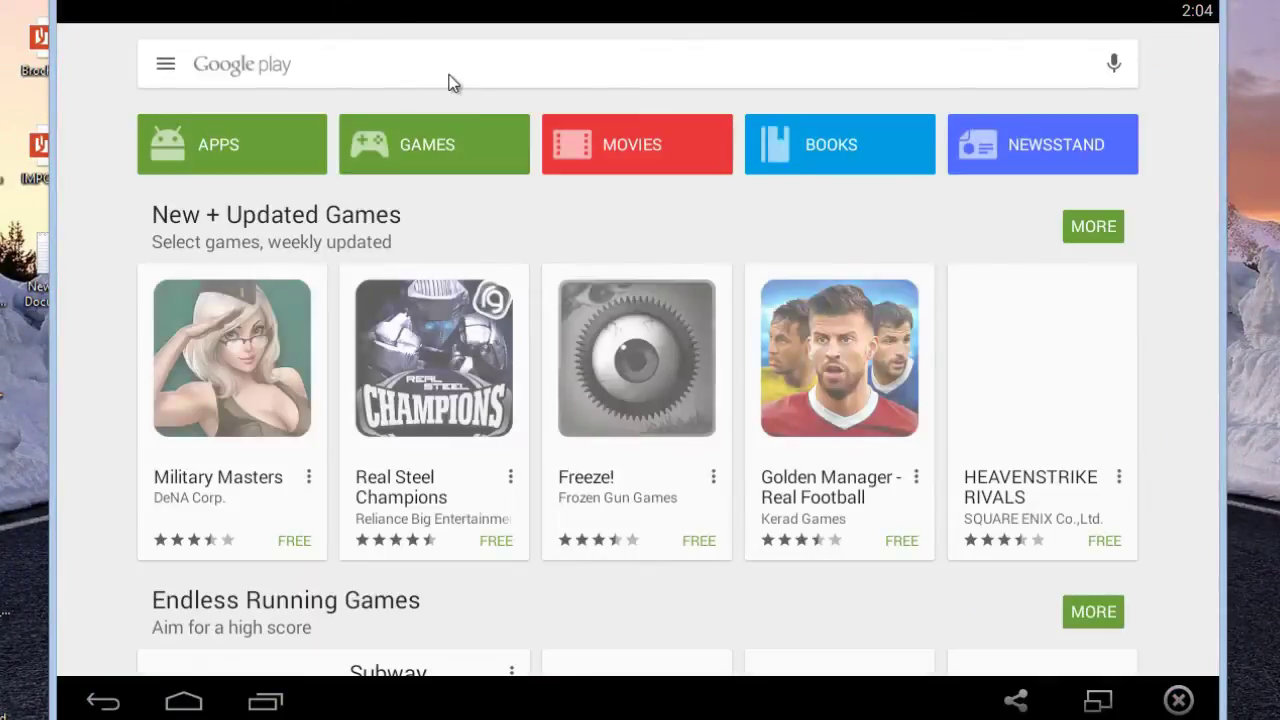
pyautogui.click(448, 74)
pyautogui.write('mo')
pyautogui.write('onshine')
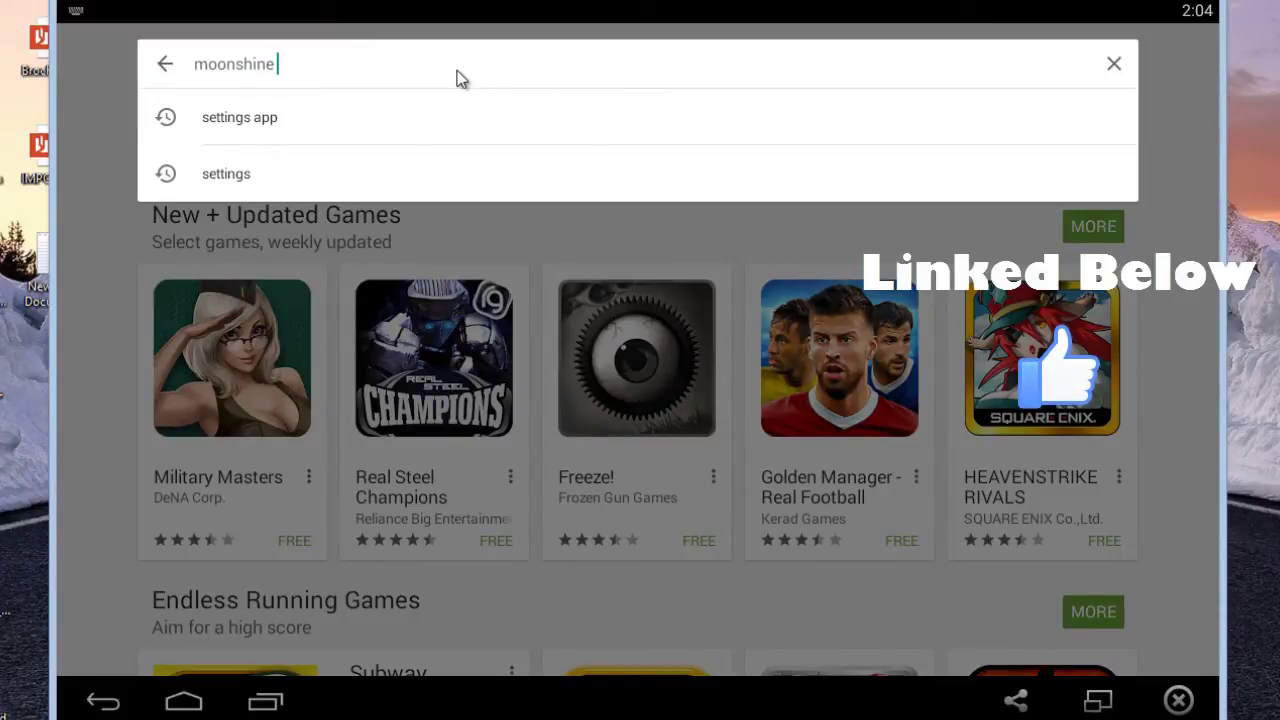
pyautogui.write('mns')
pyautogui.press('Return')
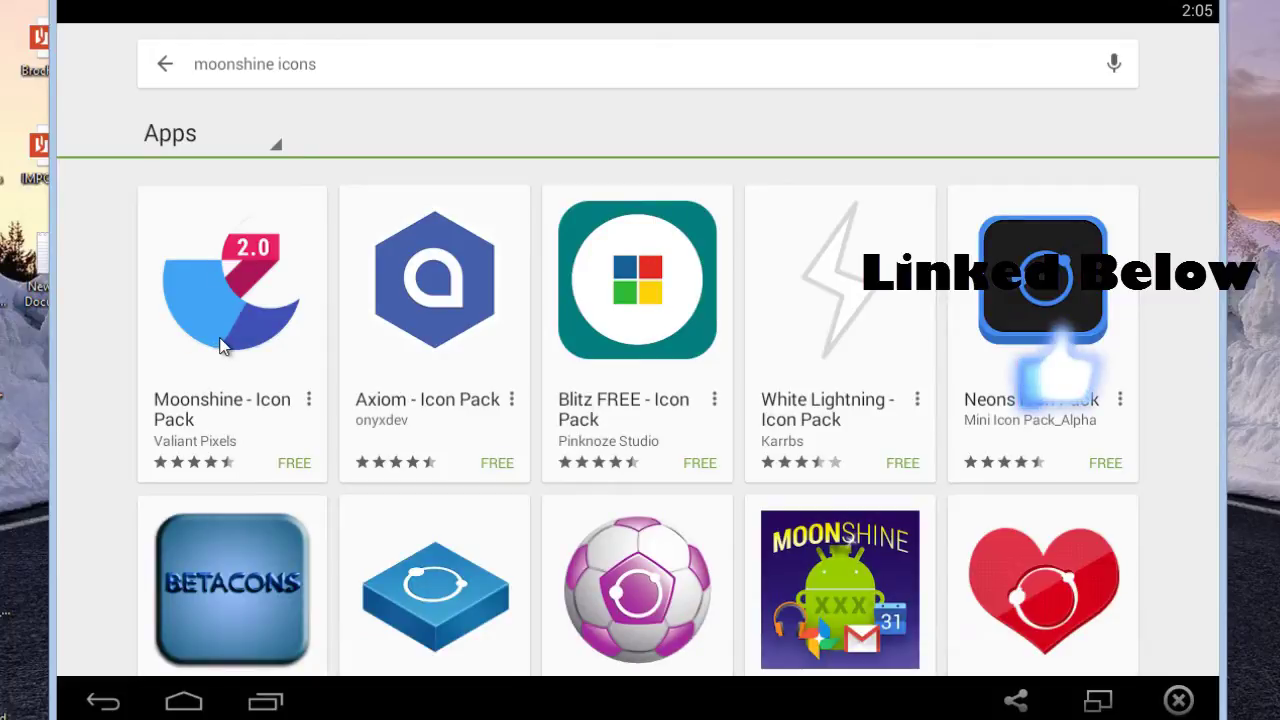
# Step: Install Moonshine - Icon Pack and accept its permissions
pyautogui.click(223, 343)
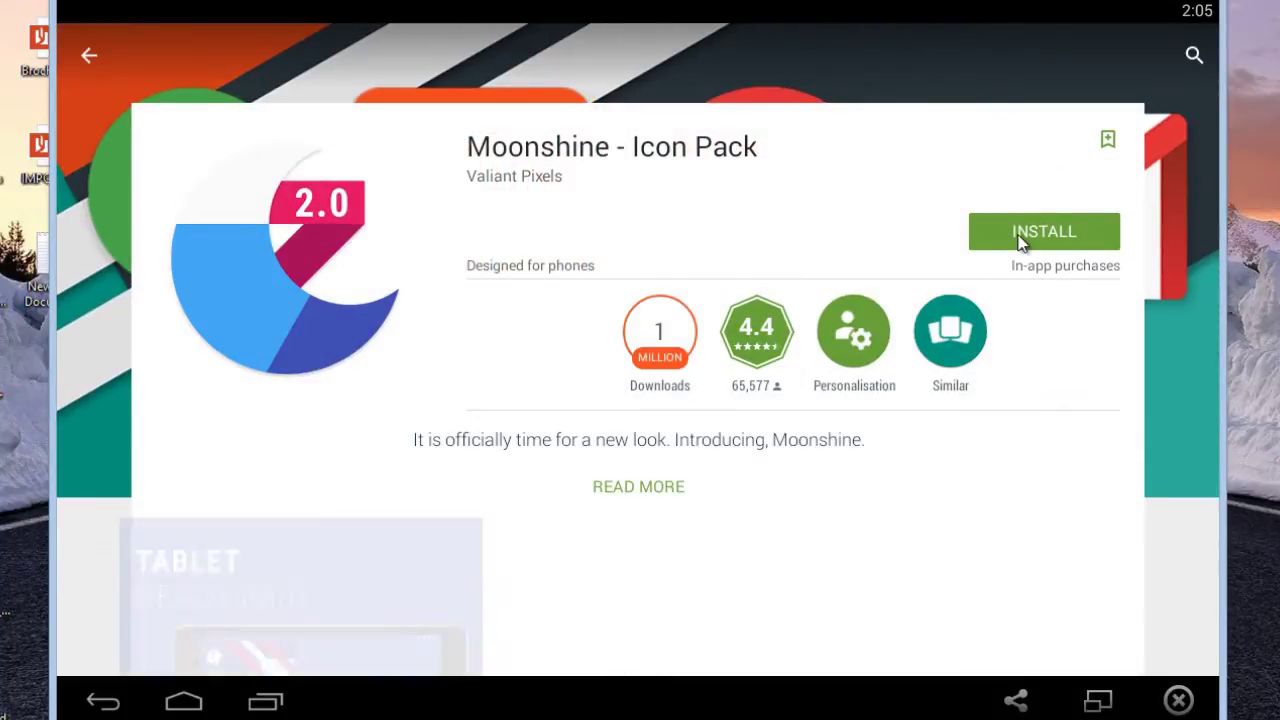
pyautogui.click(1020, 243)
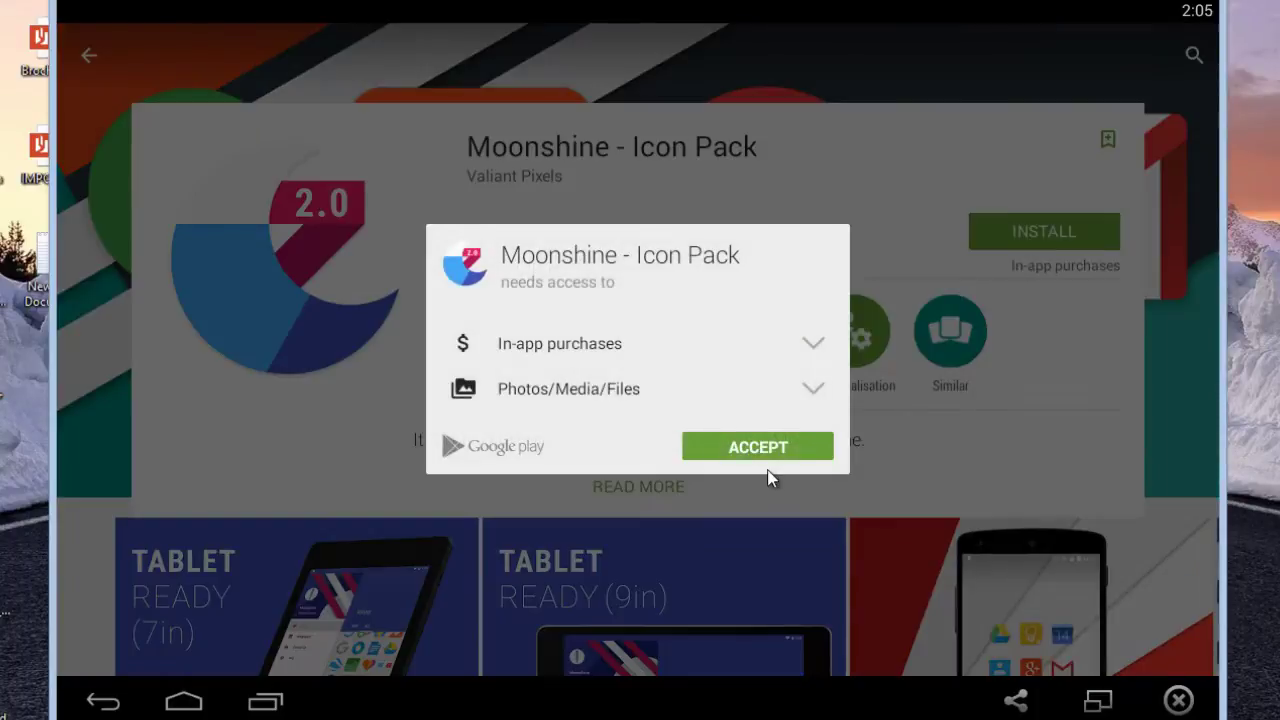
pyautogui.click(770, 448)
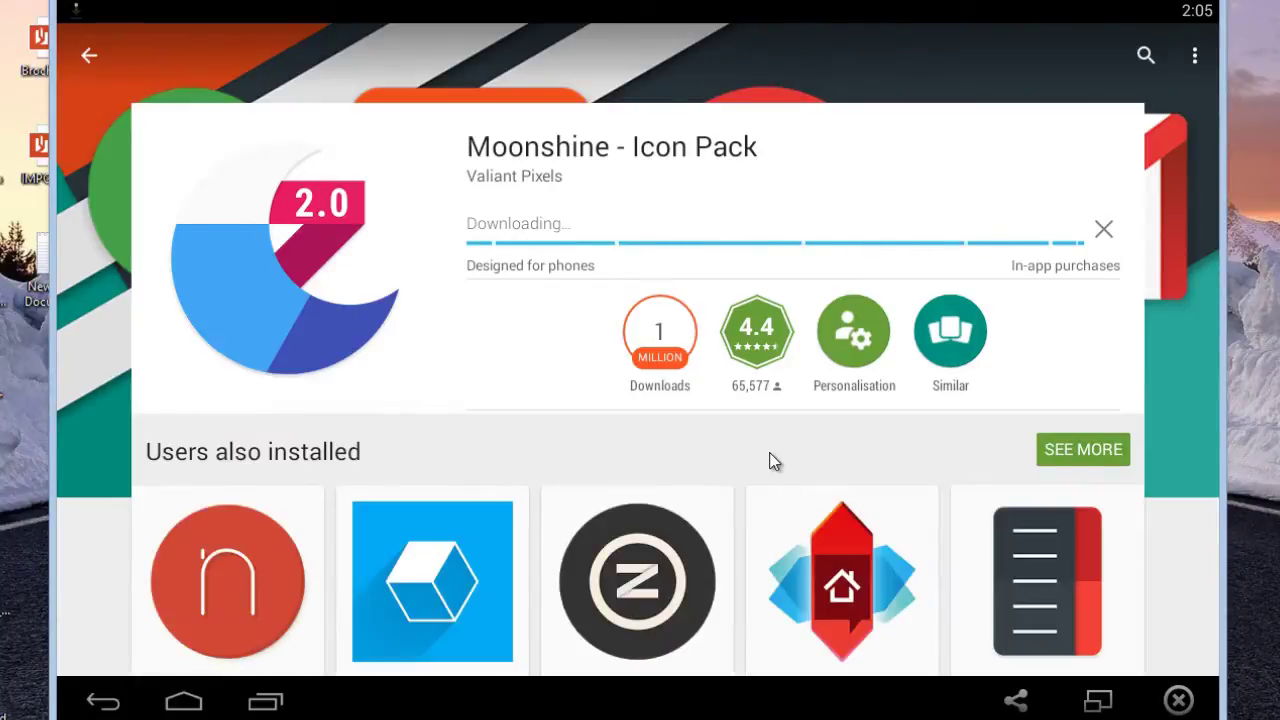
pyautogui.moveTo(770, 460); pyautogui.dragTo(764, 413)
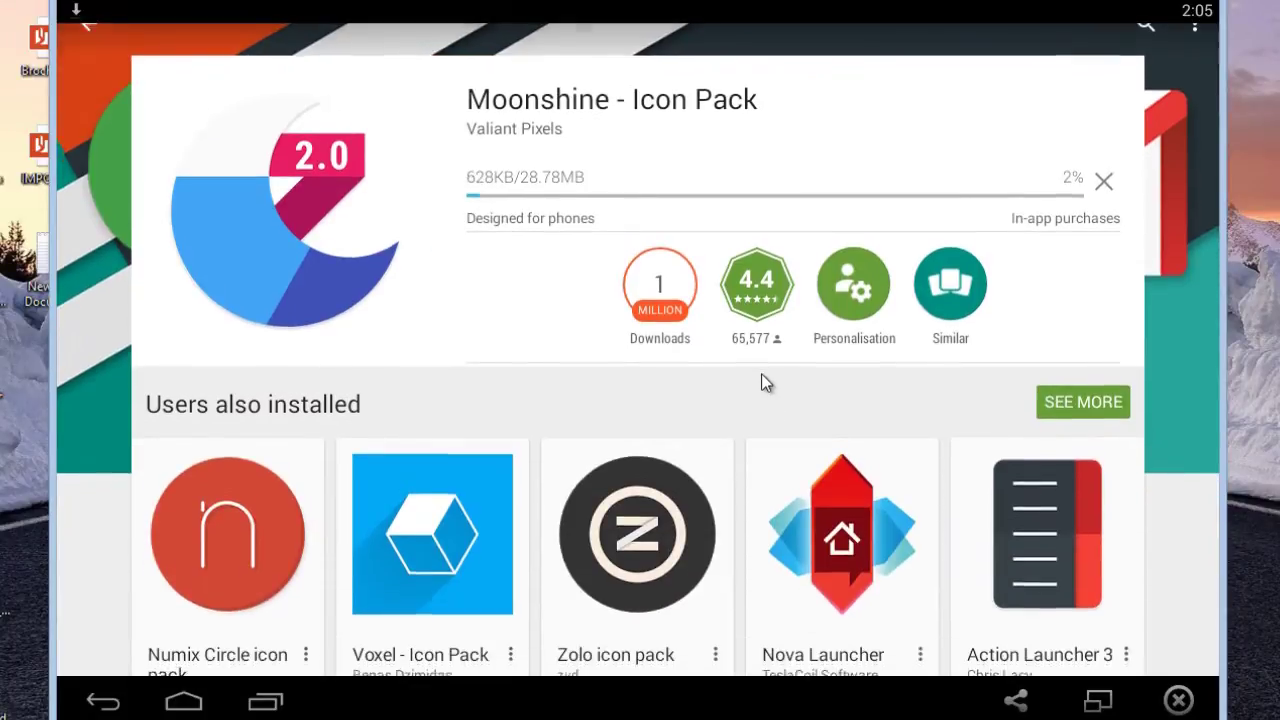
pyautogui.scroll(-1, 761, 375)
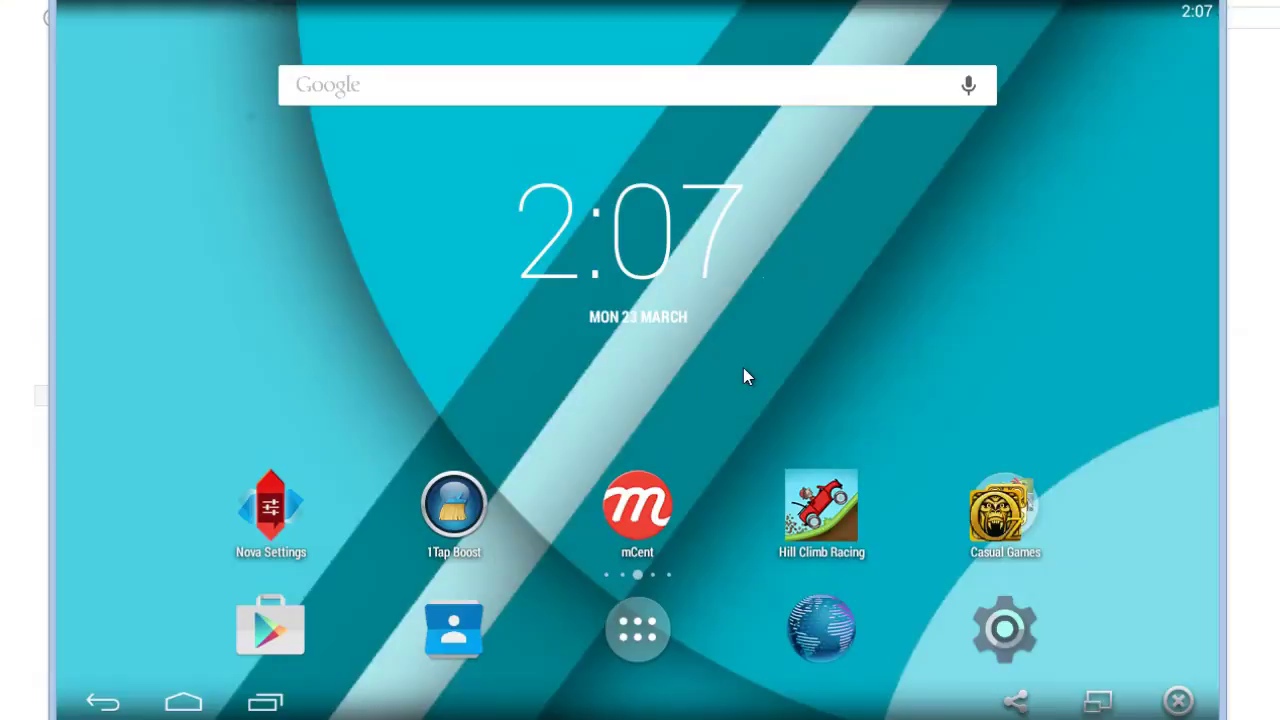
# Step: Choose Moonshine under Nova Settings > Look and feel > Icon Theme, then view the home screen
pyautogui.click(630, 622)
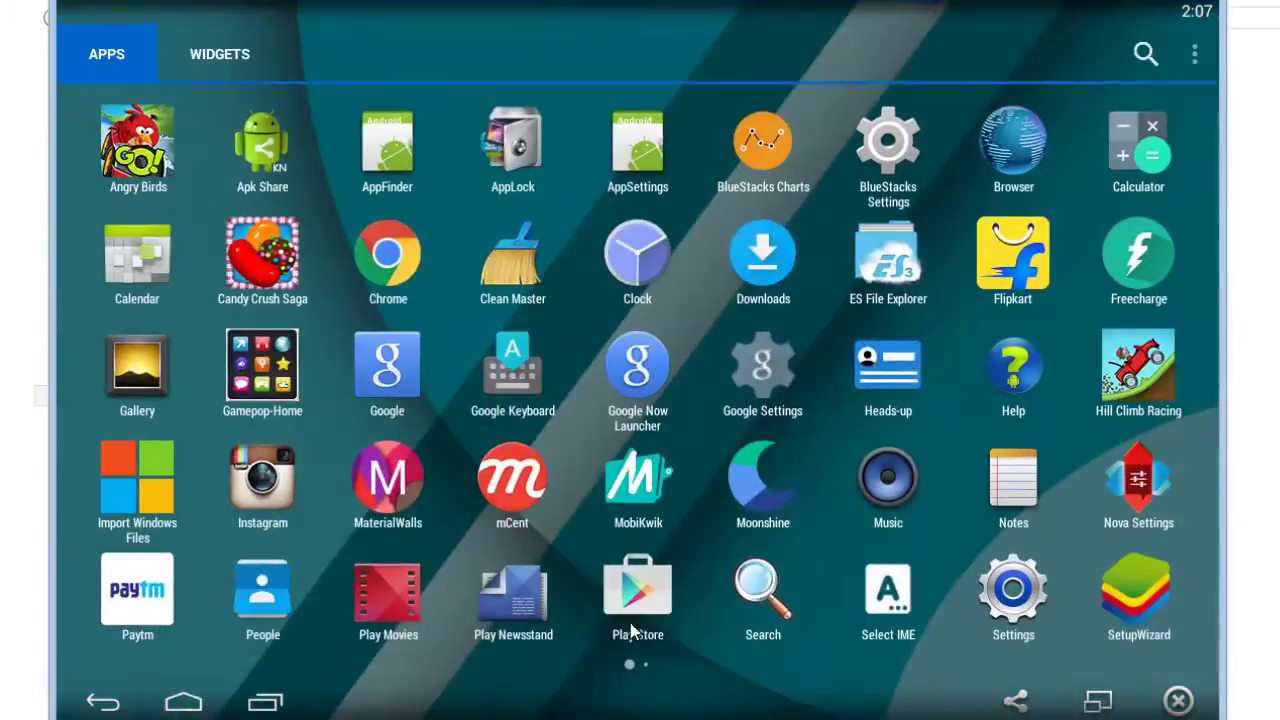
pyautogui.click(198, 707)
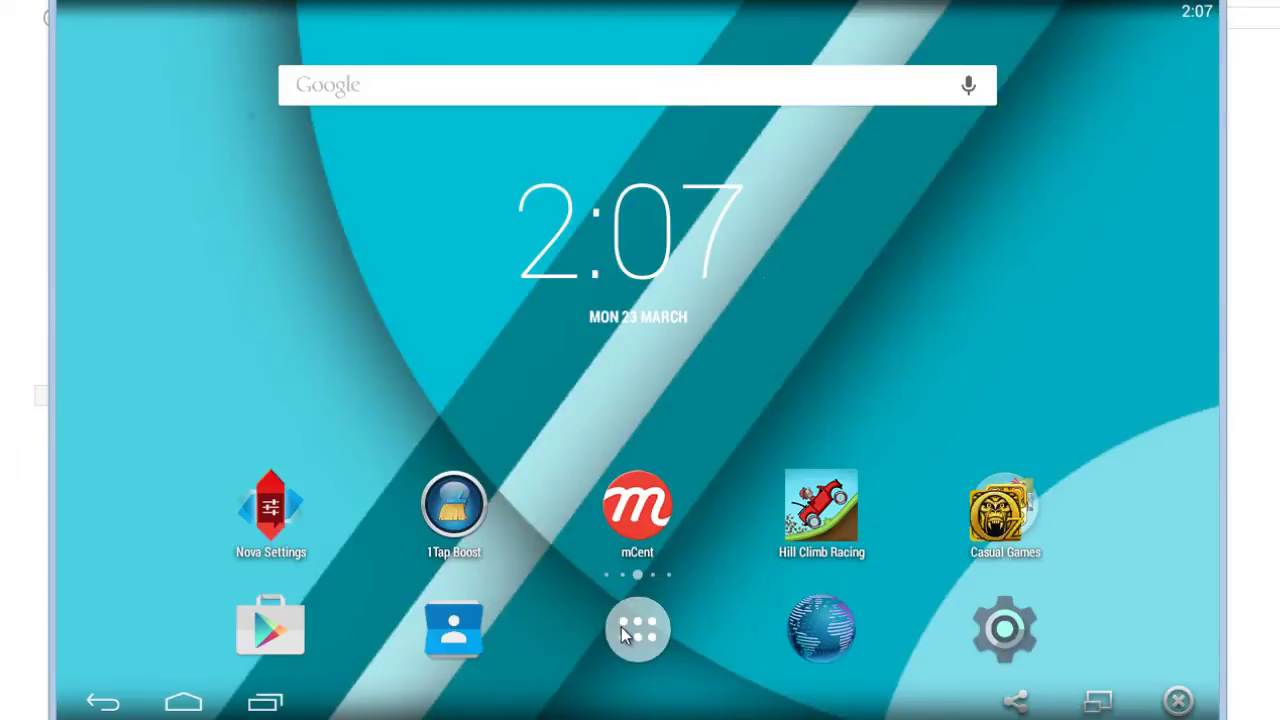
pyautogui.click(621, 627)
pyautogui.click(258, 538)
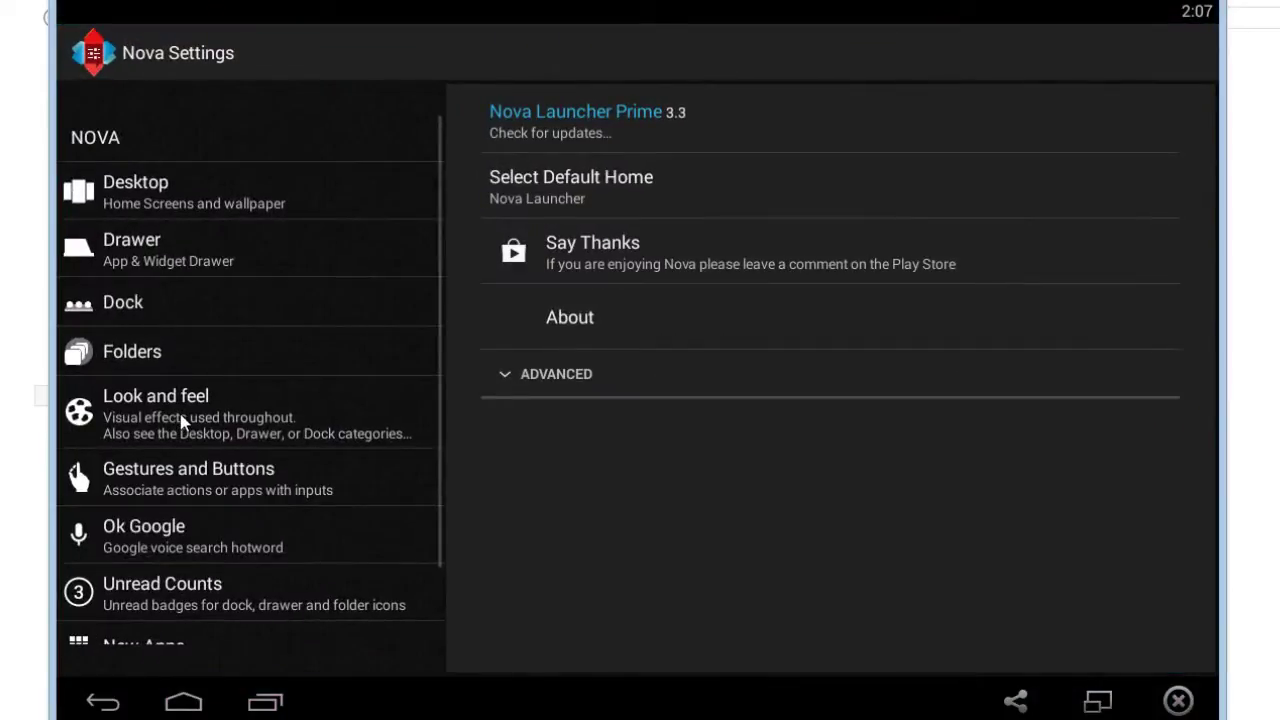
pyautogui.click(183, 421)
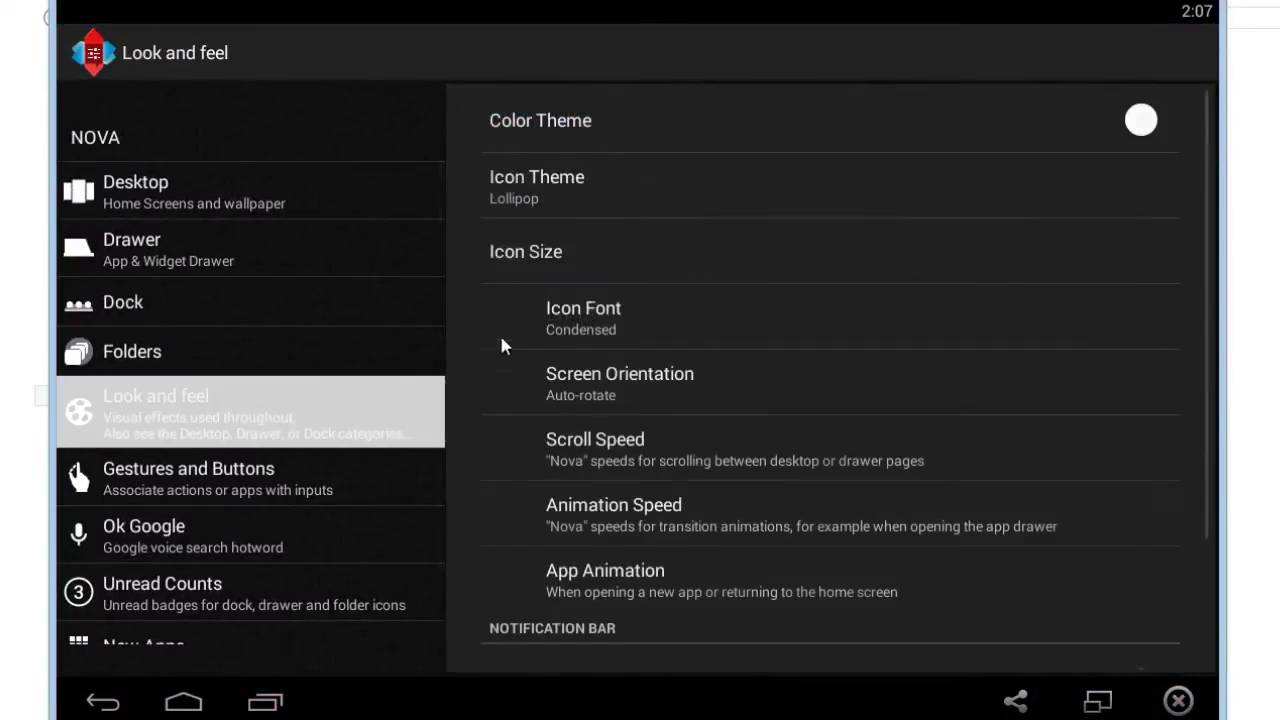
pyautogui.click(545, 197)
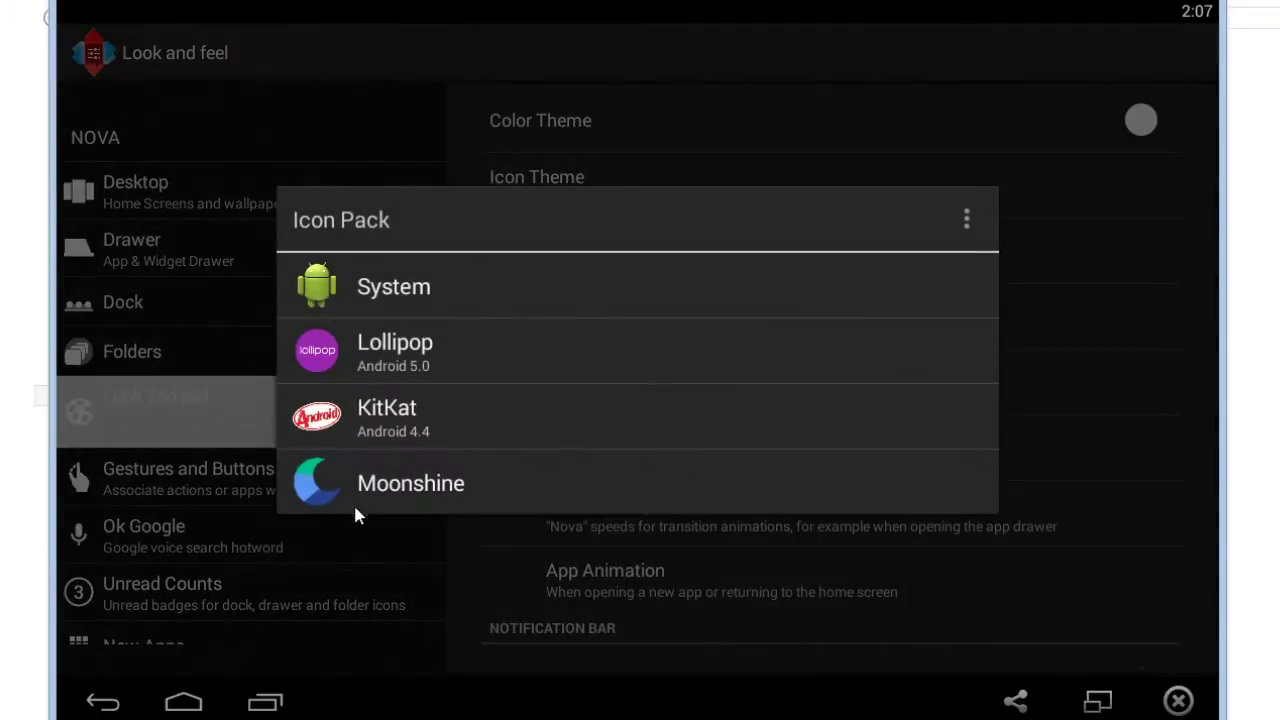
pyautogui.click(378, 485)
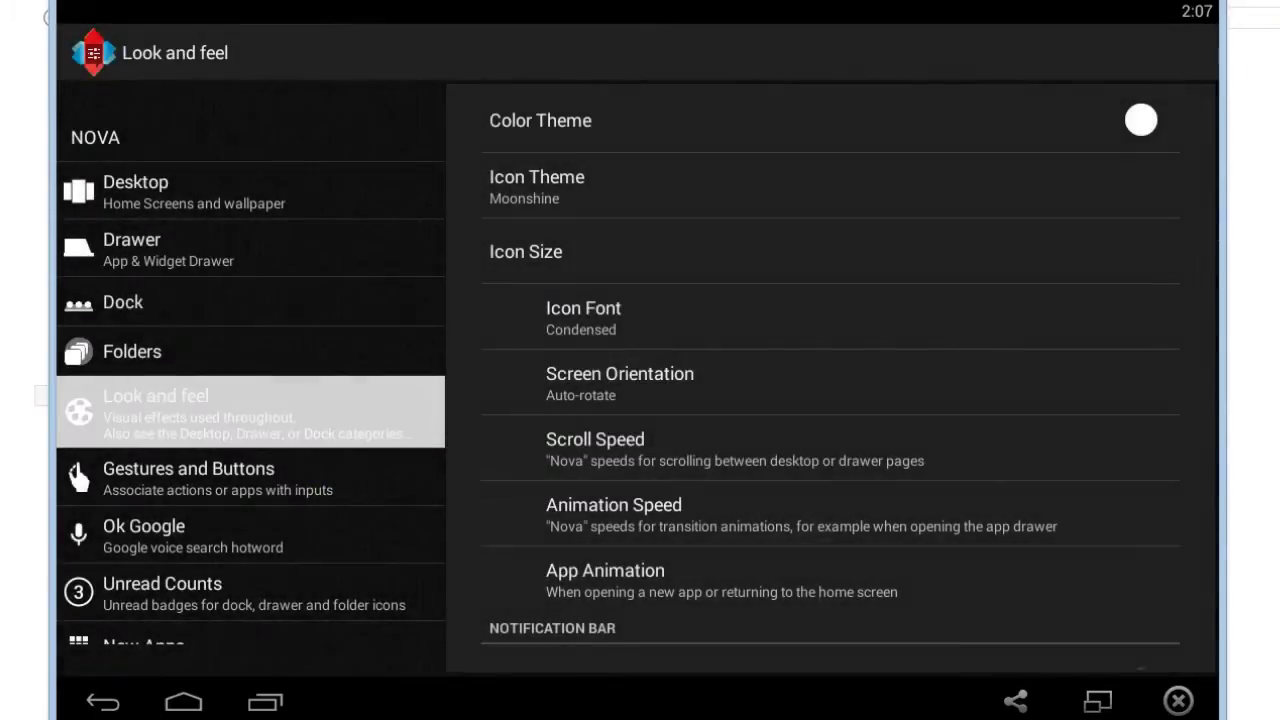
pyautogui.click(185, 703)
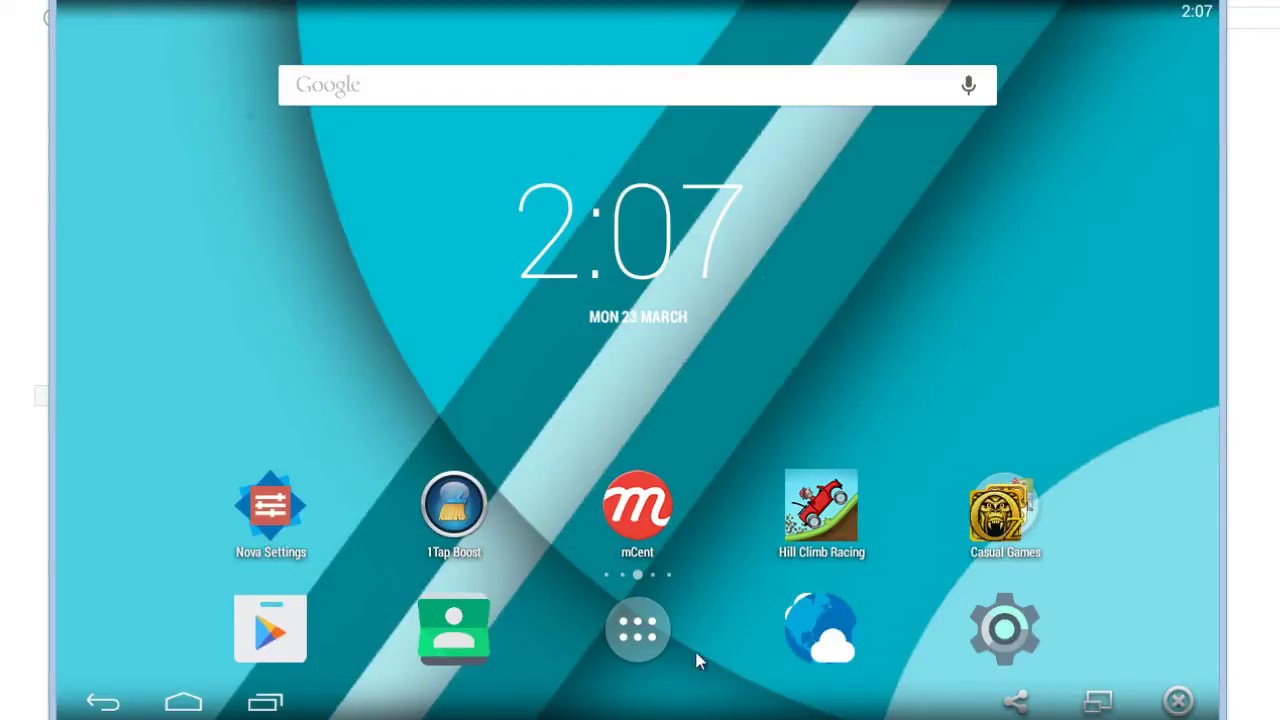
# Step: Edit the app drawer shortcut's icon and switch to the Moonshine icon pack
pyautogui.click(662, 639)
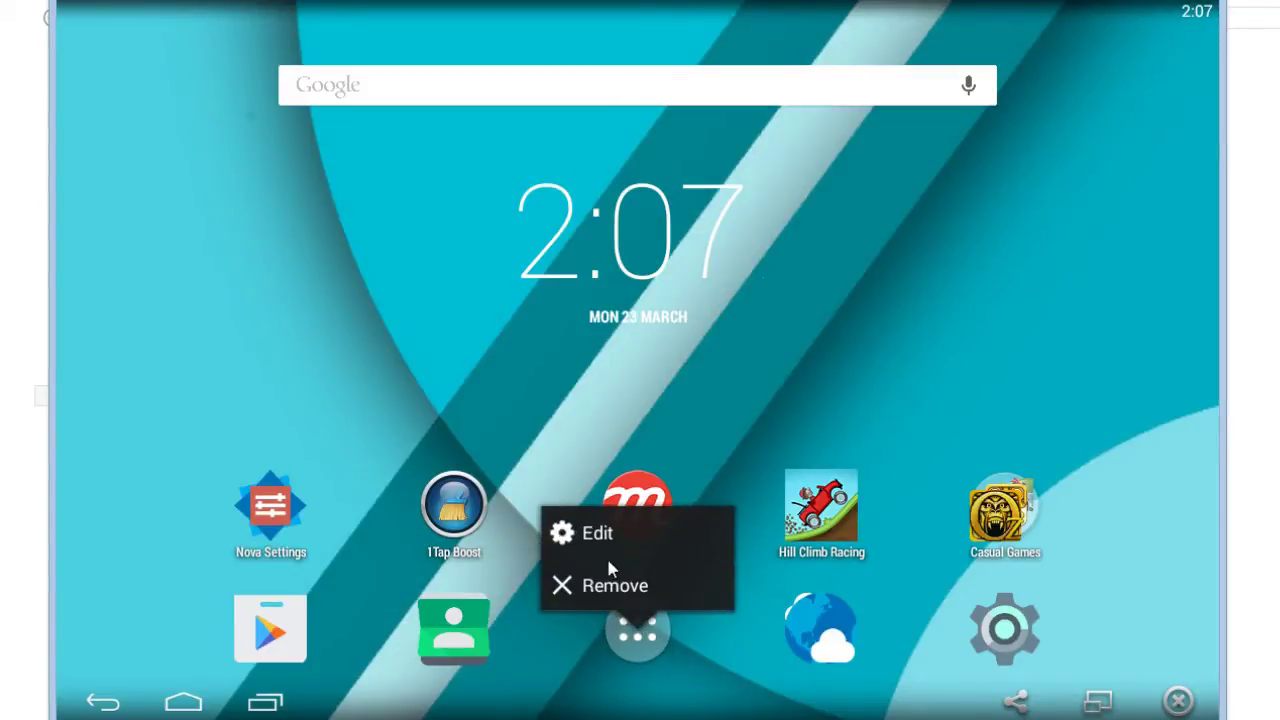
pyautogui.click(600, 530)
pyautogui.click(342, 366)
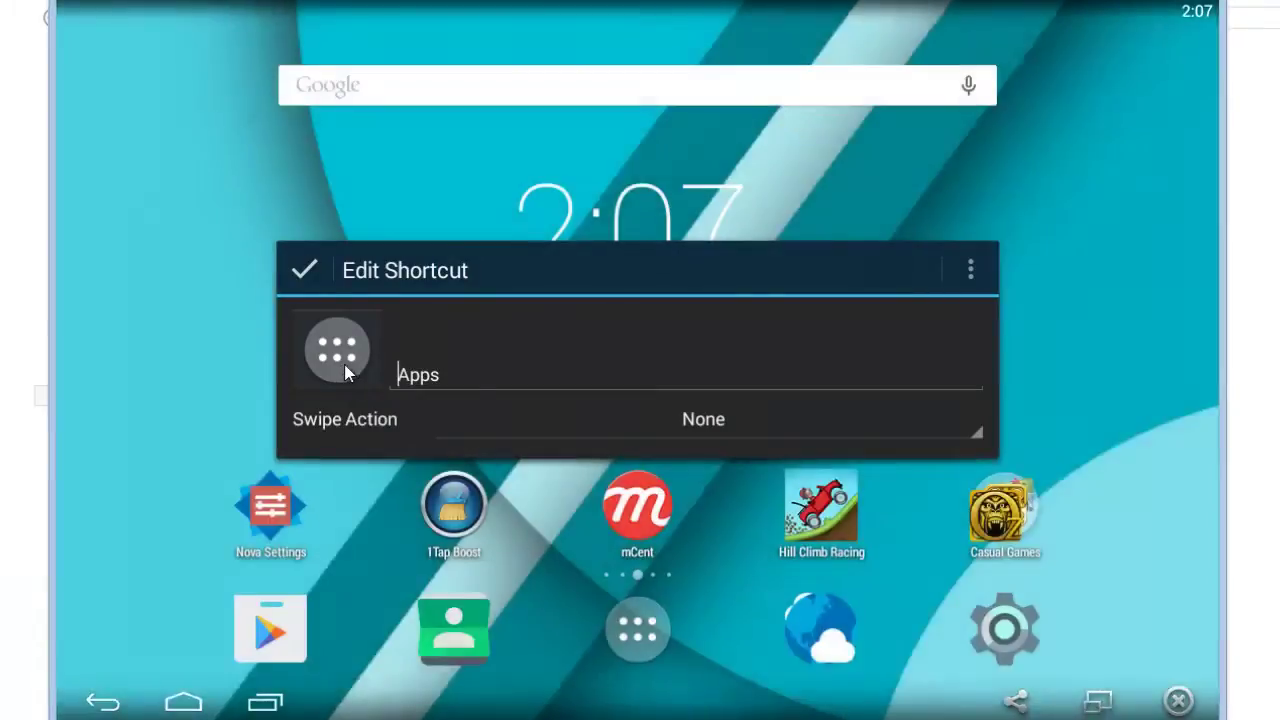
pyautogui.moveTo(526, 368); pyautogui.dragTo(315, 368)
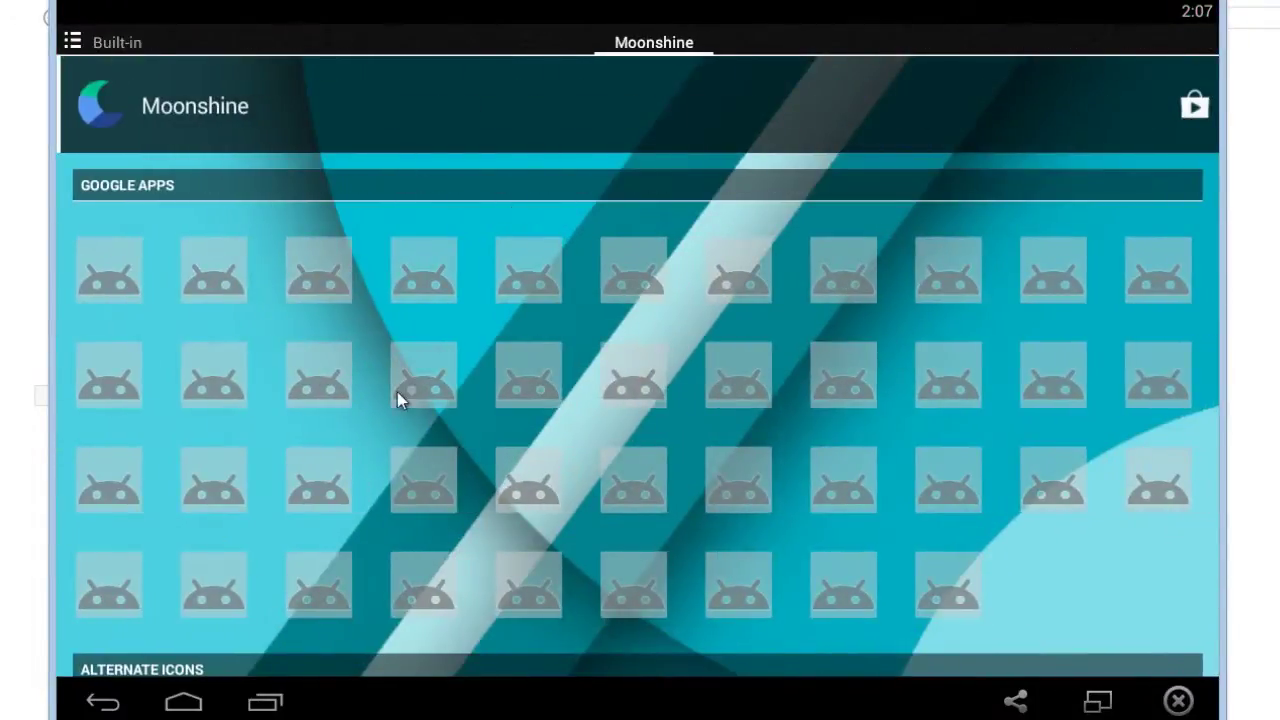
# Step: Scroll down and back up through the Moonshine icon gallery
pyautogui.moveTo(412, 549)
pyautogui.mouseDown()
pyautogui.moveTo(428, 357)
pyautogui.moveTo(419, 249)
pyautogui.mouseUp()
pyautogui.moveTo(404, 465); pyautogui.dragTo(406, 258)
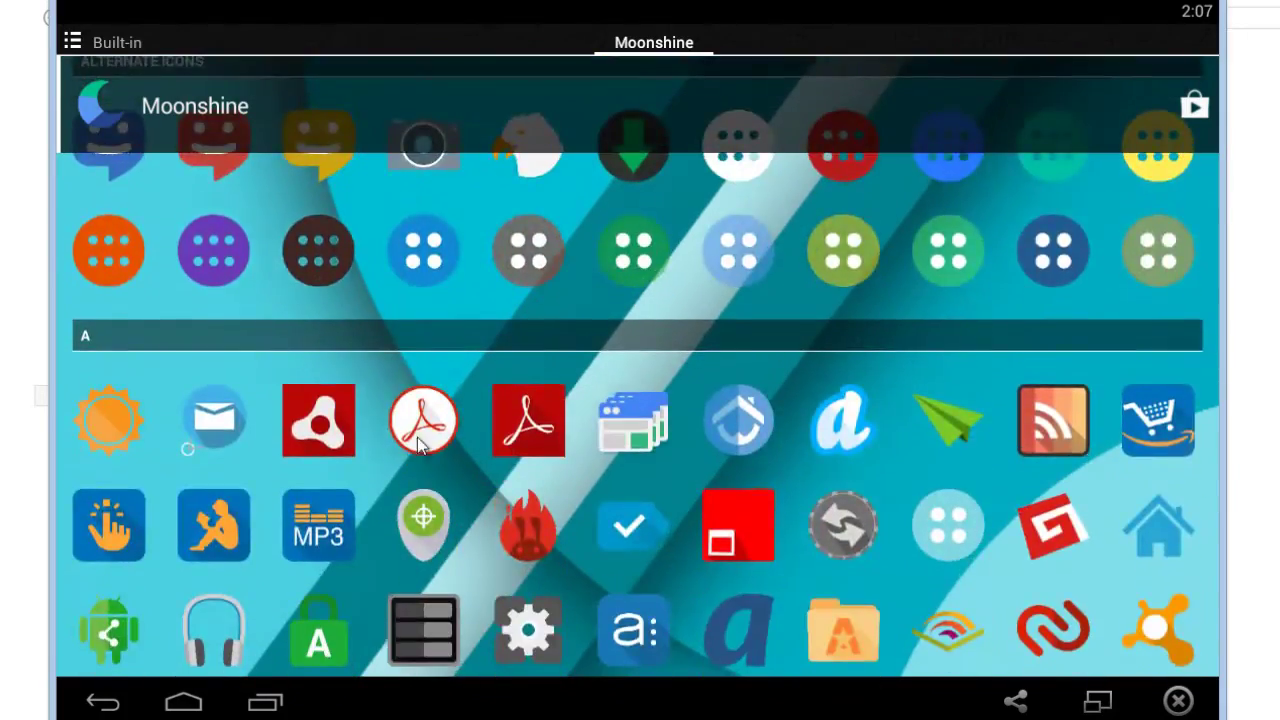
pyautogui.scroll(-5, 405, 376)
pyautogui.scroll(-5, 405, 398)
pyautogui.scroll(-2, 400, 404)
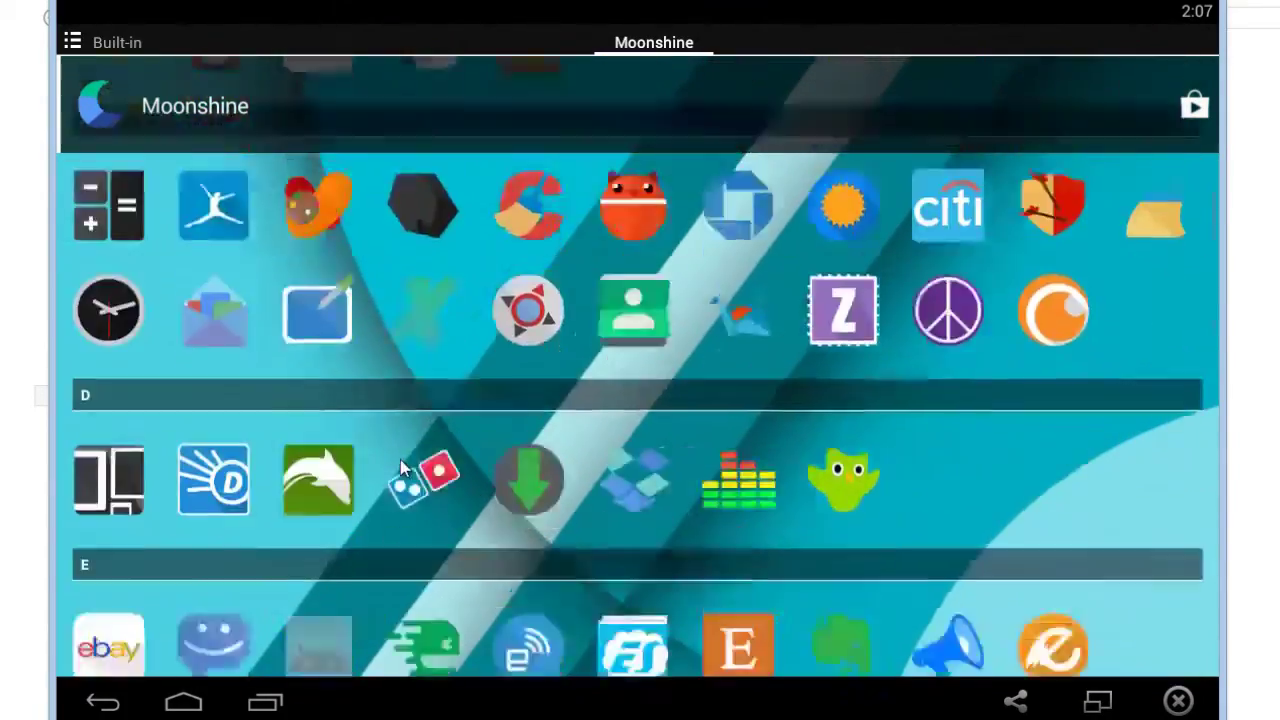
pyautogui.scroll(-4, 402, 440)
pyautogui.scroll(-5, 404, 469)
pyautogui.scroll(-5, 404, 469)
pyautogui.scroll(-3, 404, 469)
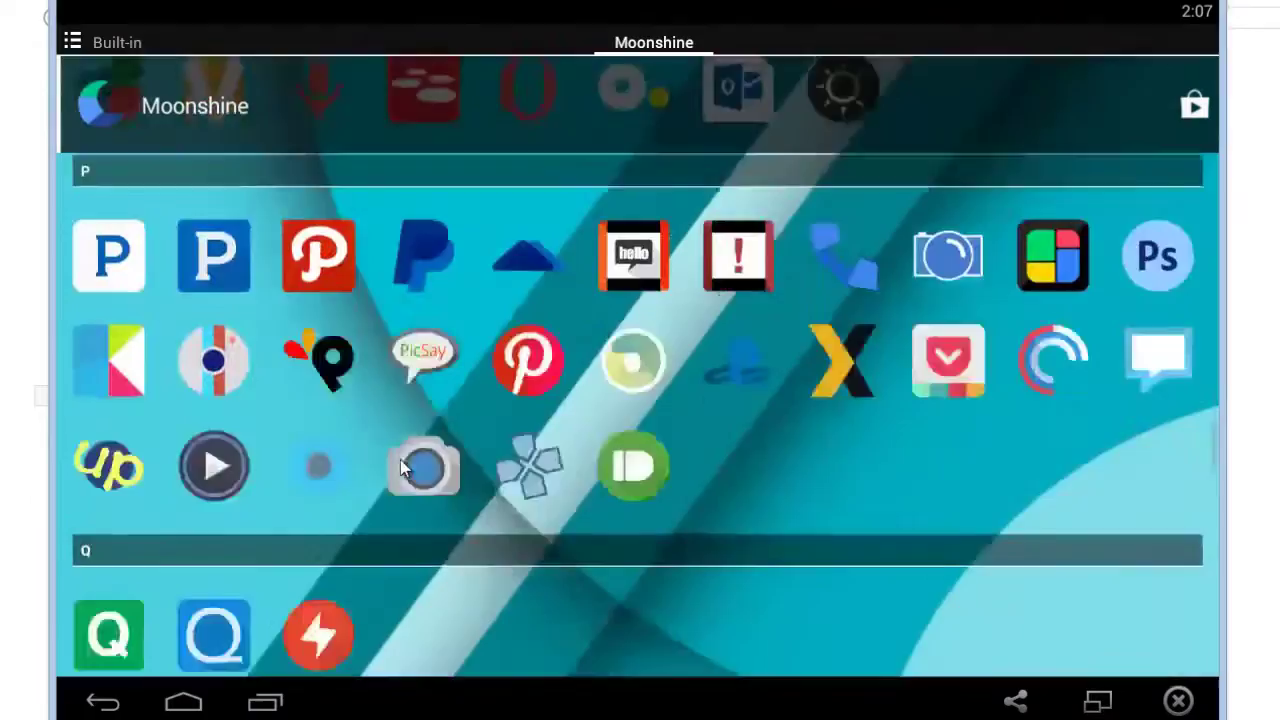
pyautogui.scroll(1, 404, 469)
pyautogui.scroll(5, 404, 469)
pyautogui.scroll(3, 404, 469)
pyautogui.scroll(5, 400, 466)
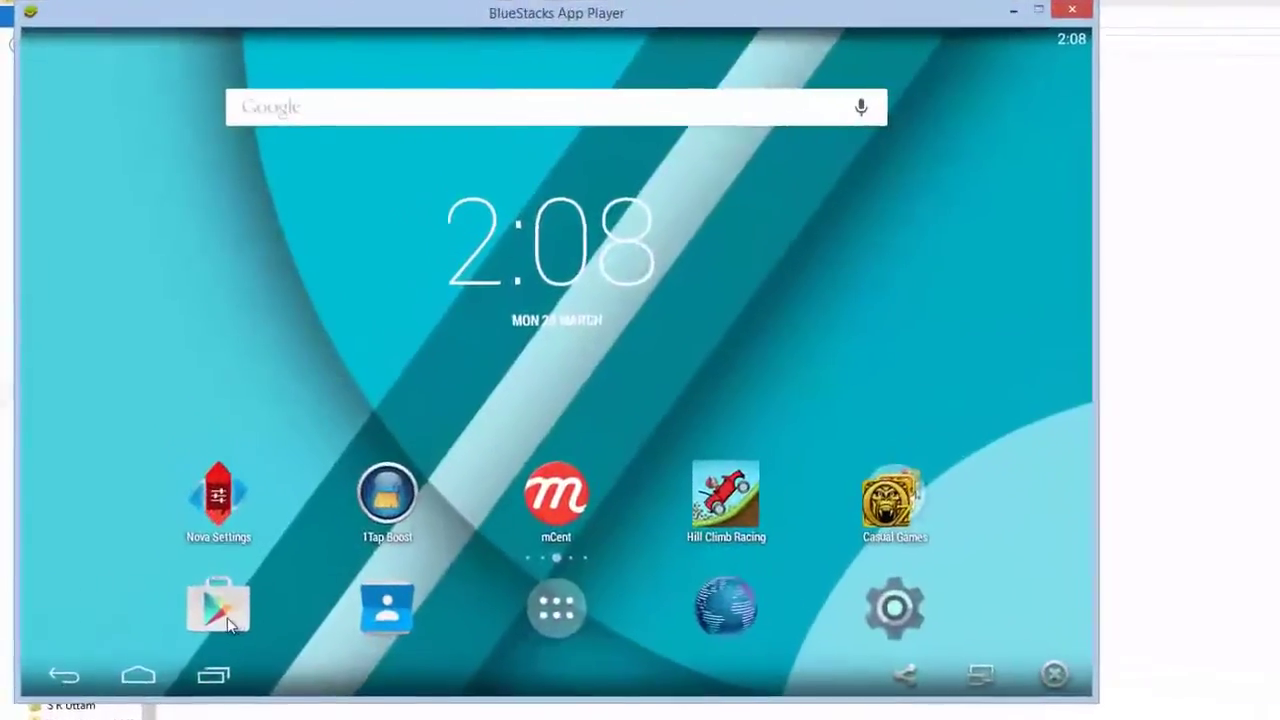
# Step: Search the Play Store for 'material wal'
pyautogui.click(235, 636)
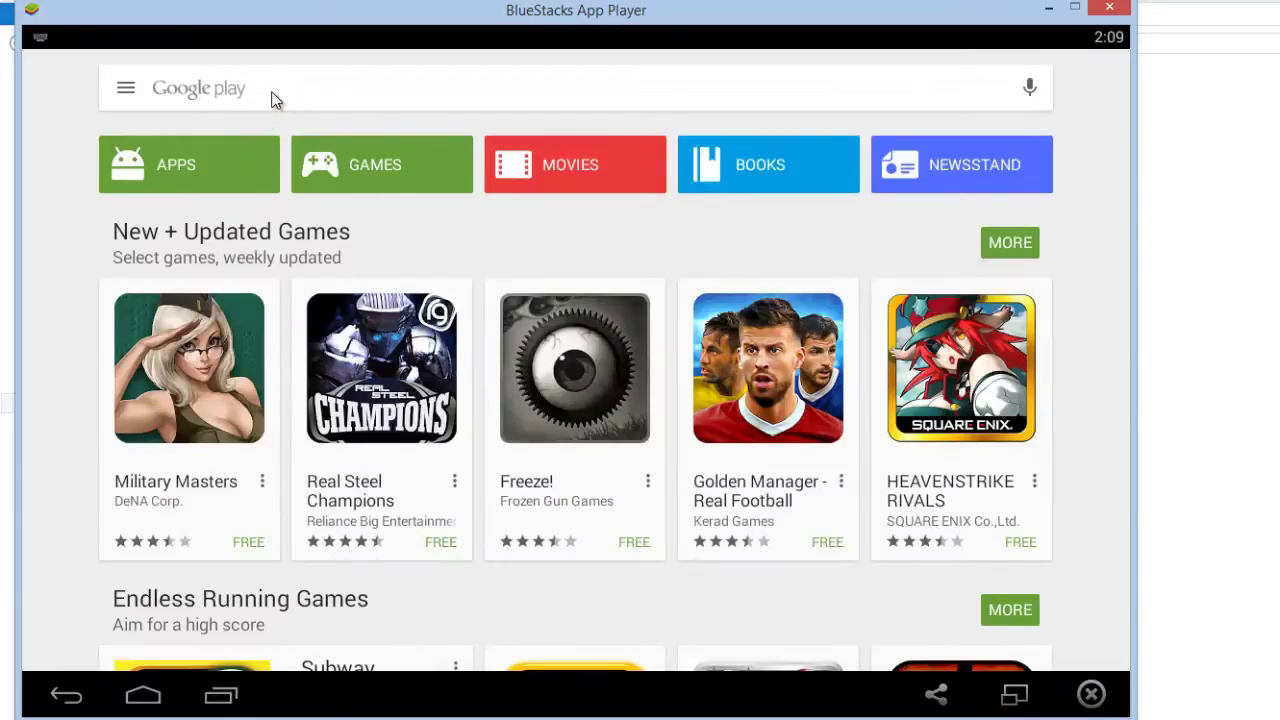
pyautogui.click(272, 92)
pyautogui.write('mater')
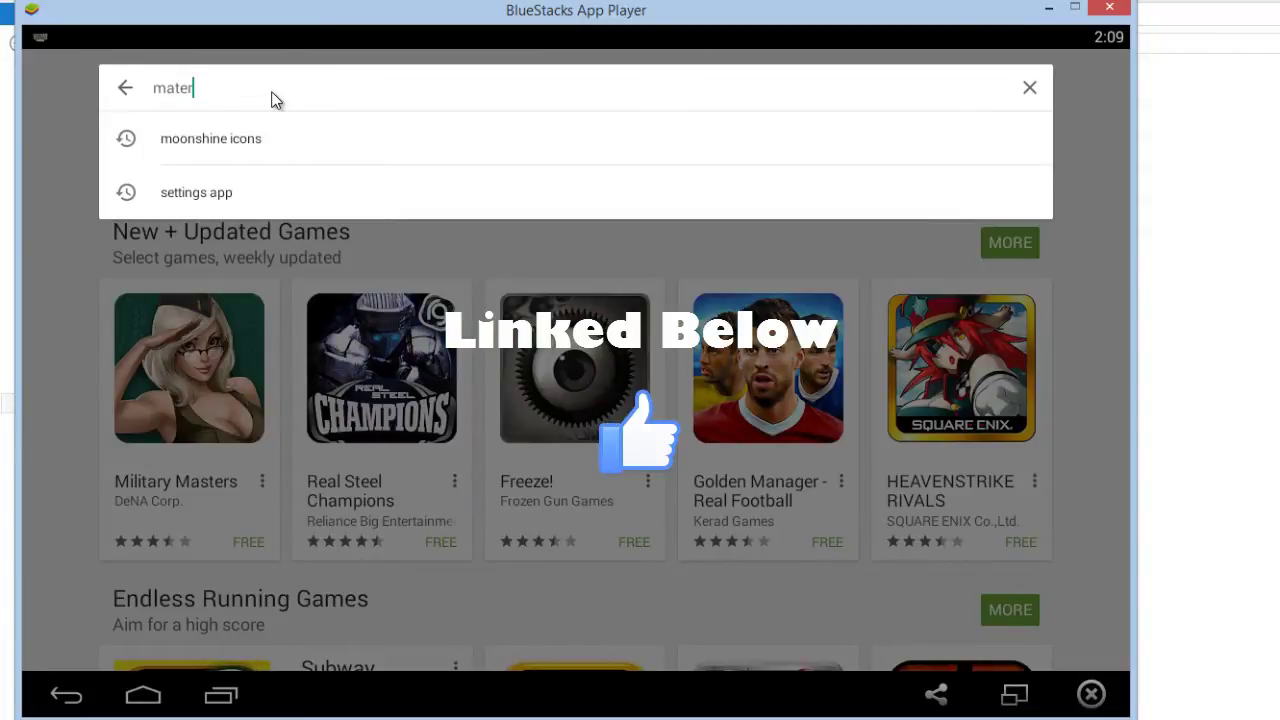
pyautogui.write('ial wa')
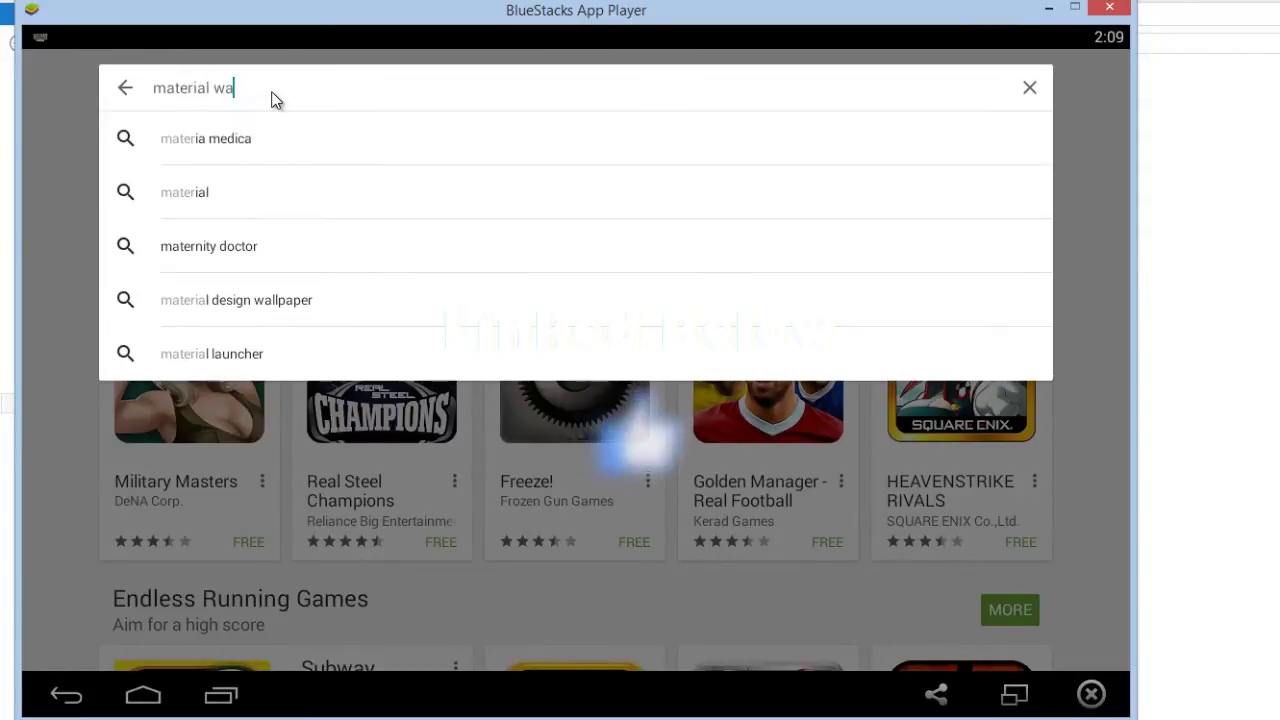
pyautogui.write('lls')
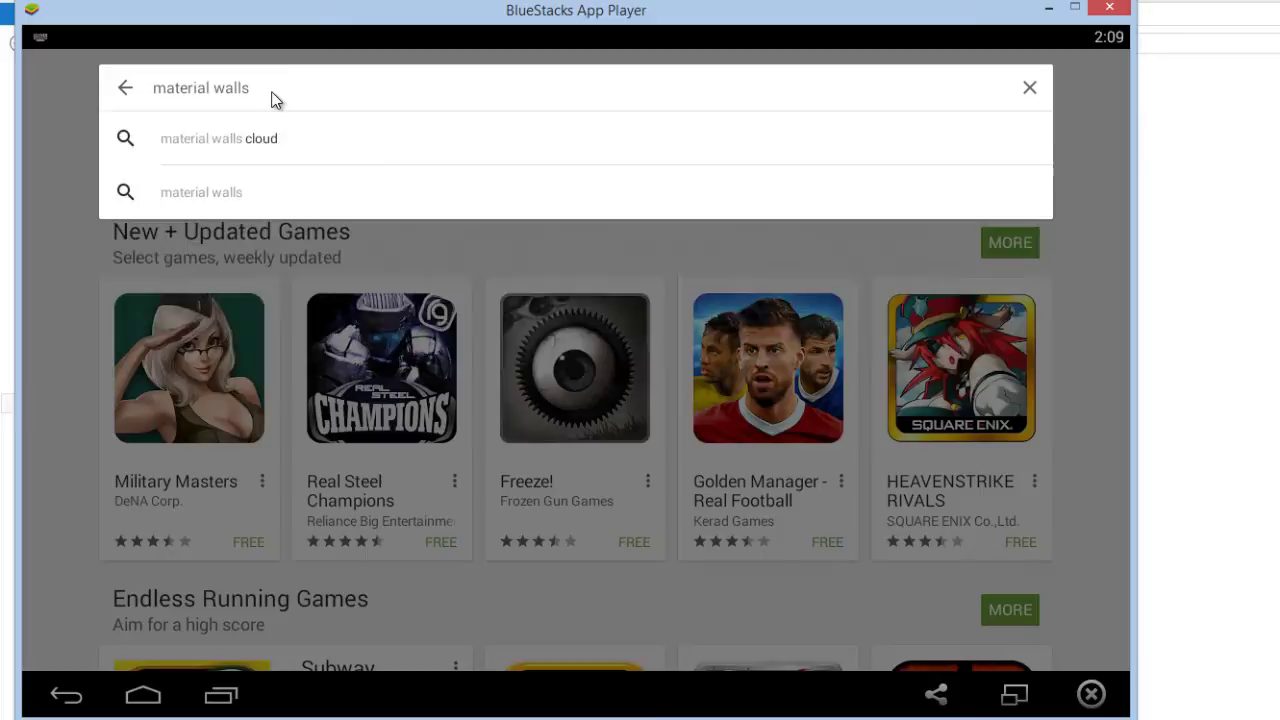
pyautogui.press('Return')
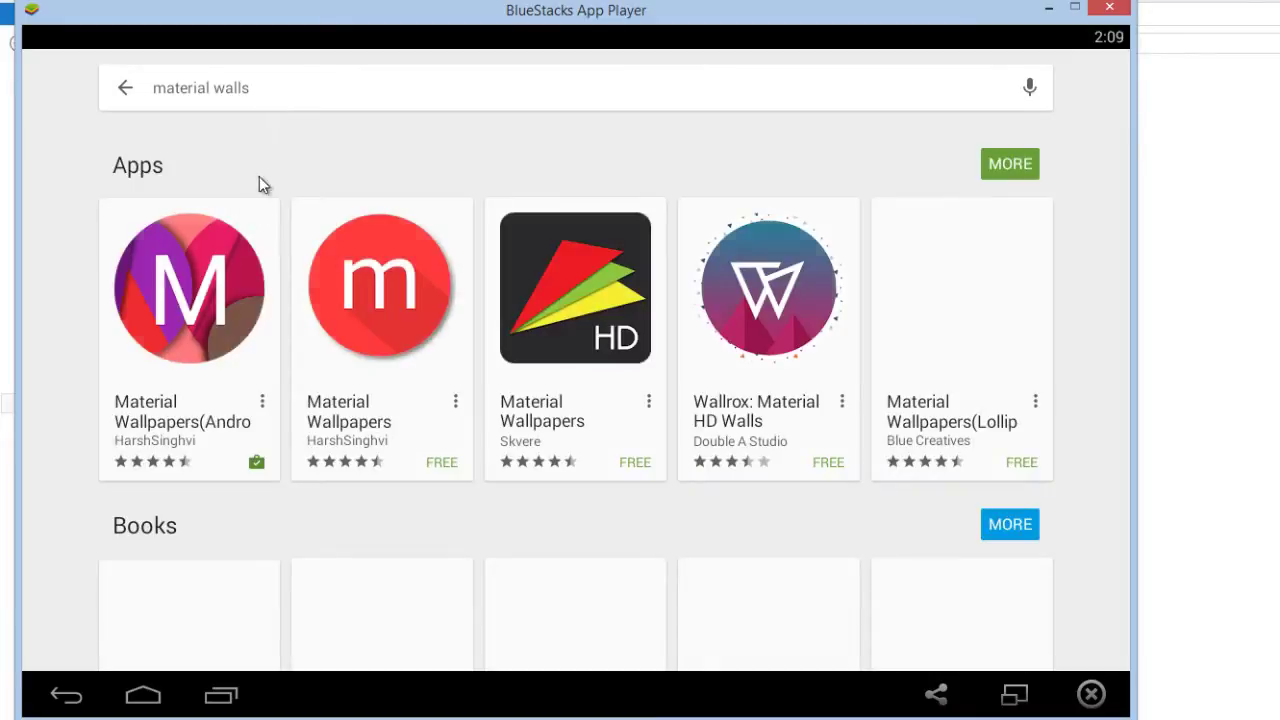
# Step: Browse the Material Wallpapers (Android L) listing and its screenshots, then back out to home
pyautogui.click(180, 296)
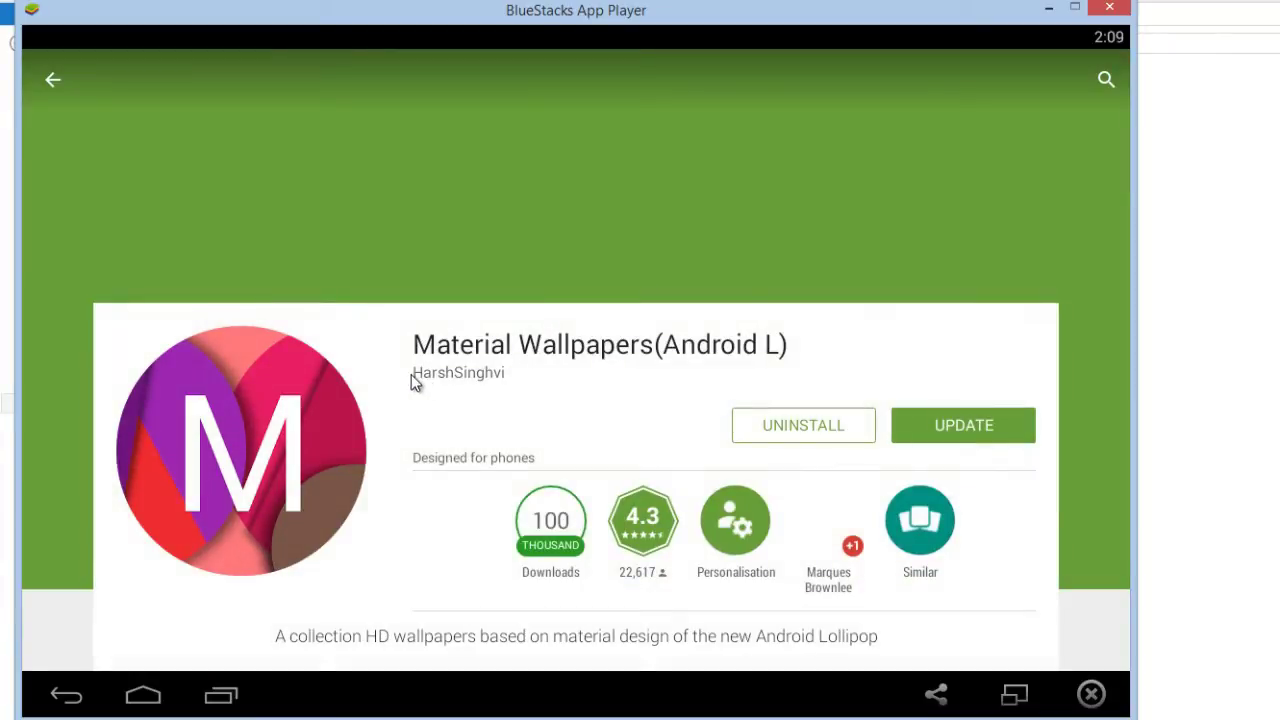
pyautogui.moveTo(391, 437); pyautogui.dragTo(324, 236)
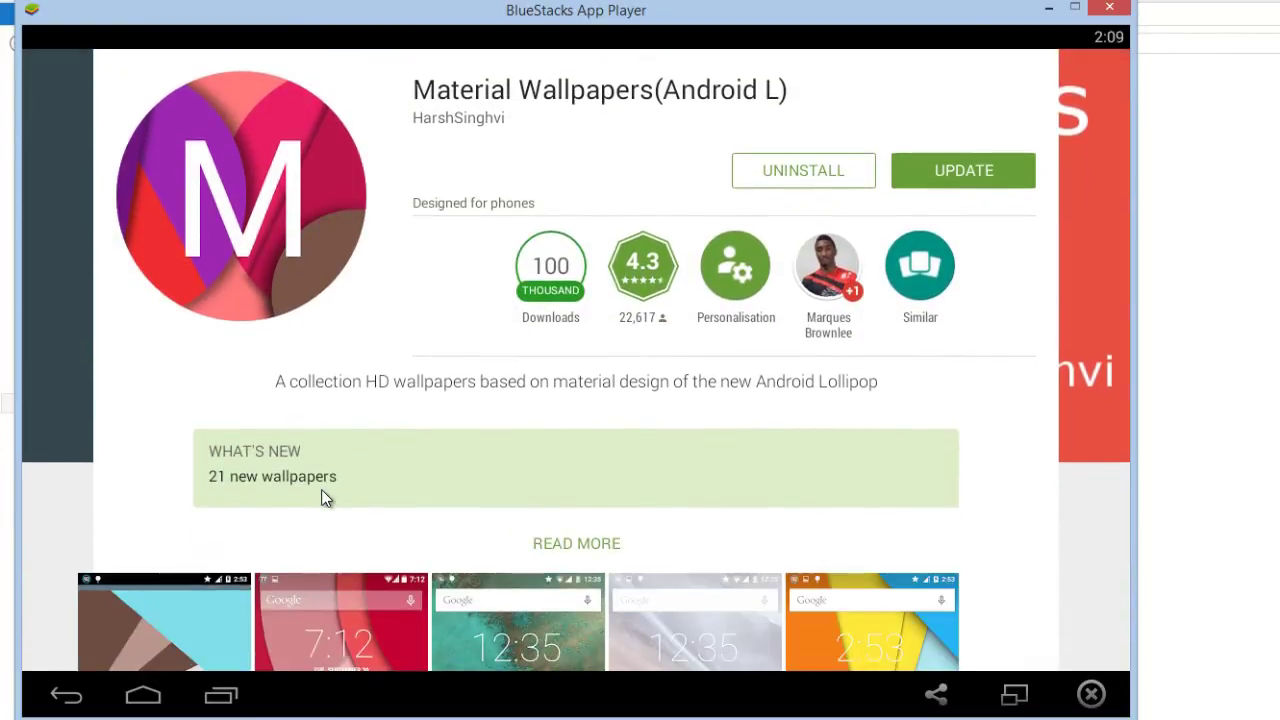
pyautogui.moveTo(326, 497); pyautogui.dragTo(357, 171)
pyautogui.moveTo(848, 465); pyautogui.dragTo(281, 487)
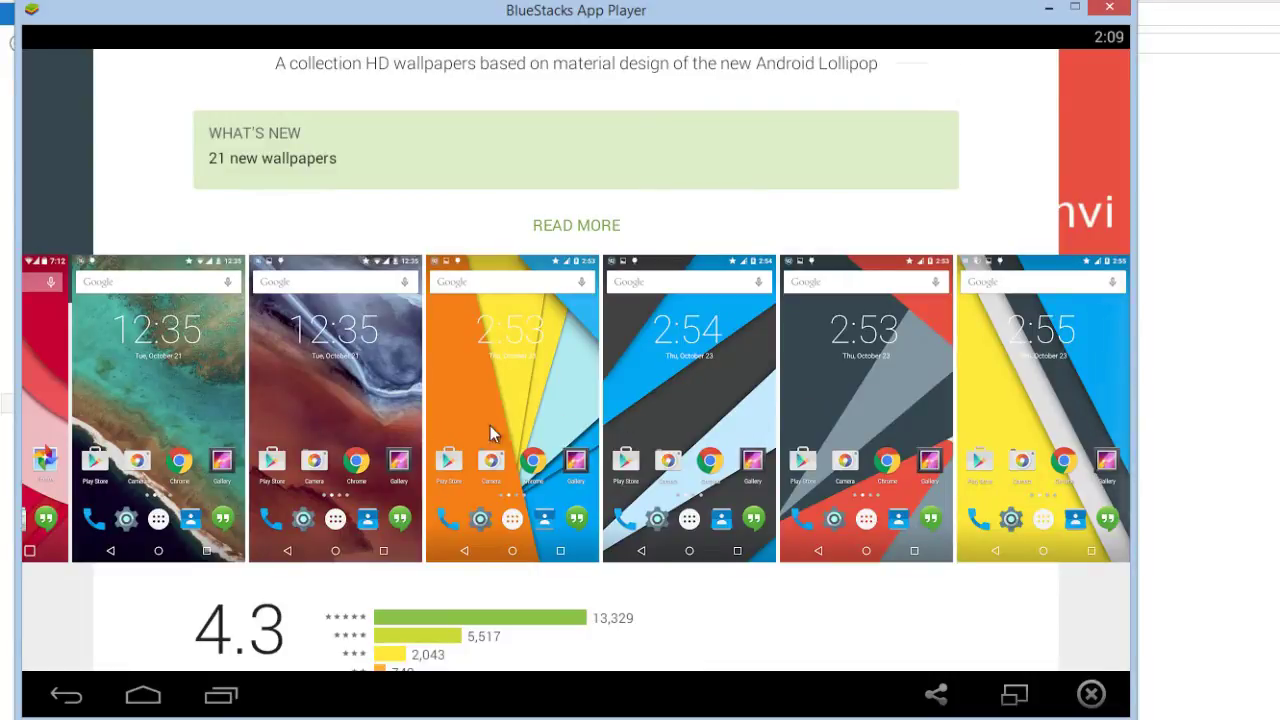
pyautogui.moveTo(490, 425); pyautogui.dragTo(808, 432)
pyautogui.click(643, 545)
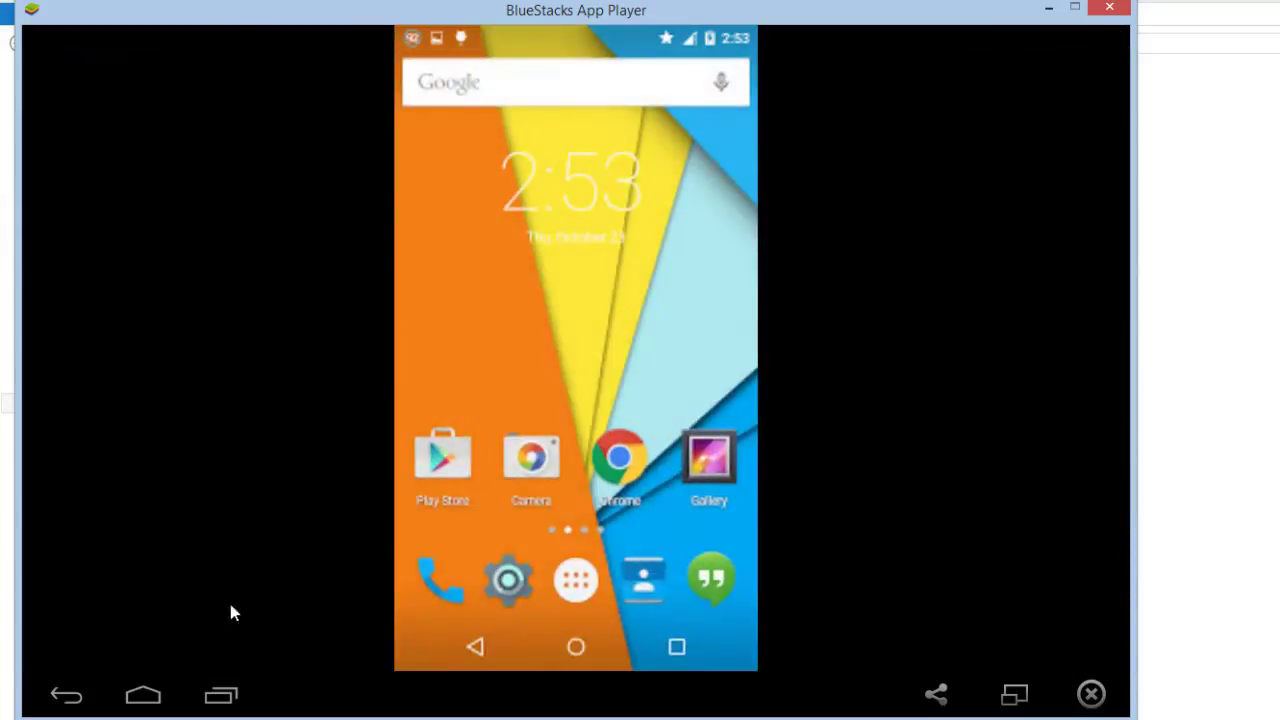
pyautogui.click(78, 700)
pyautogui.click(78, 700)
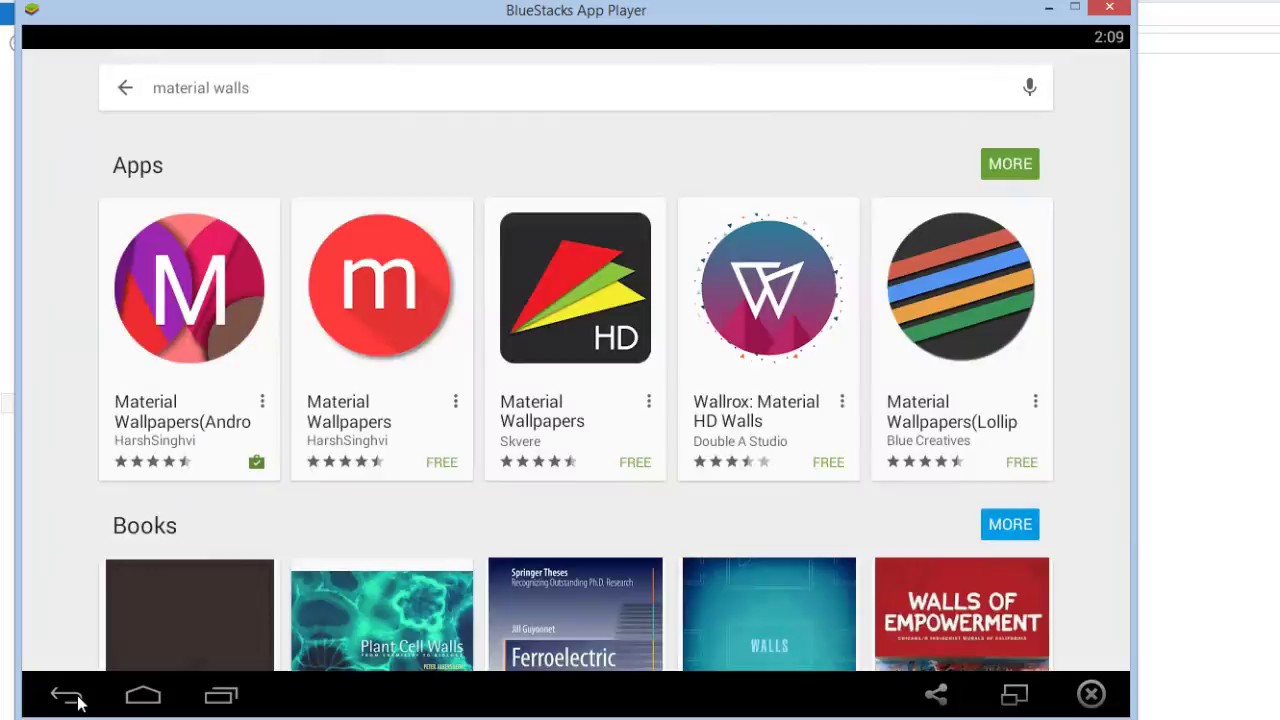
pyautogui.click(78, 700)
pyautogui.click(86, 697)
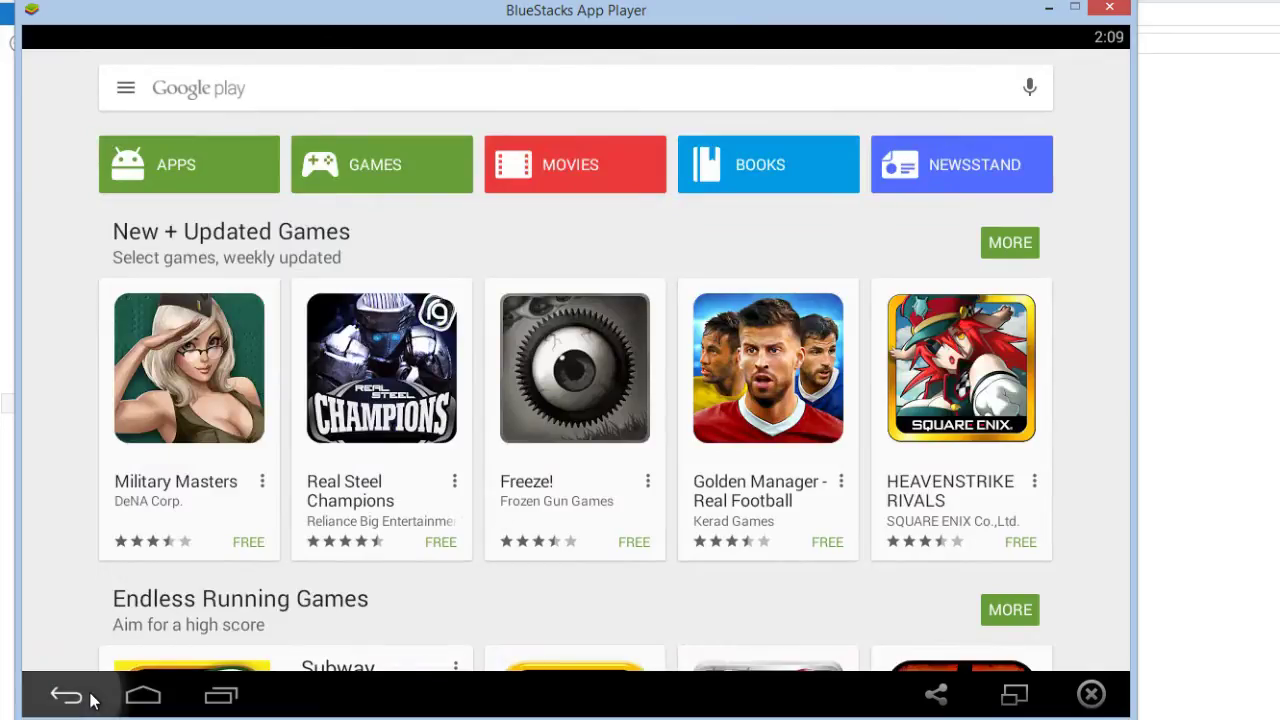
# Step: Launch MaterialWalls from the app drawer and swipe through its wallpaper thumbnails
pyautogui.click(563, 619)
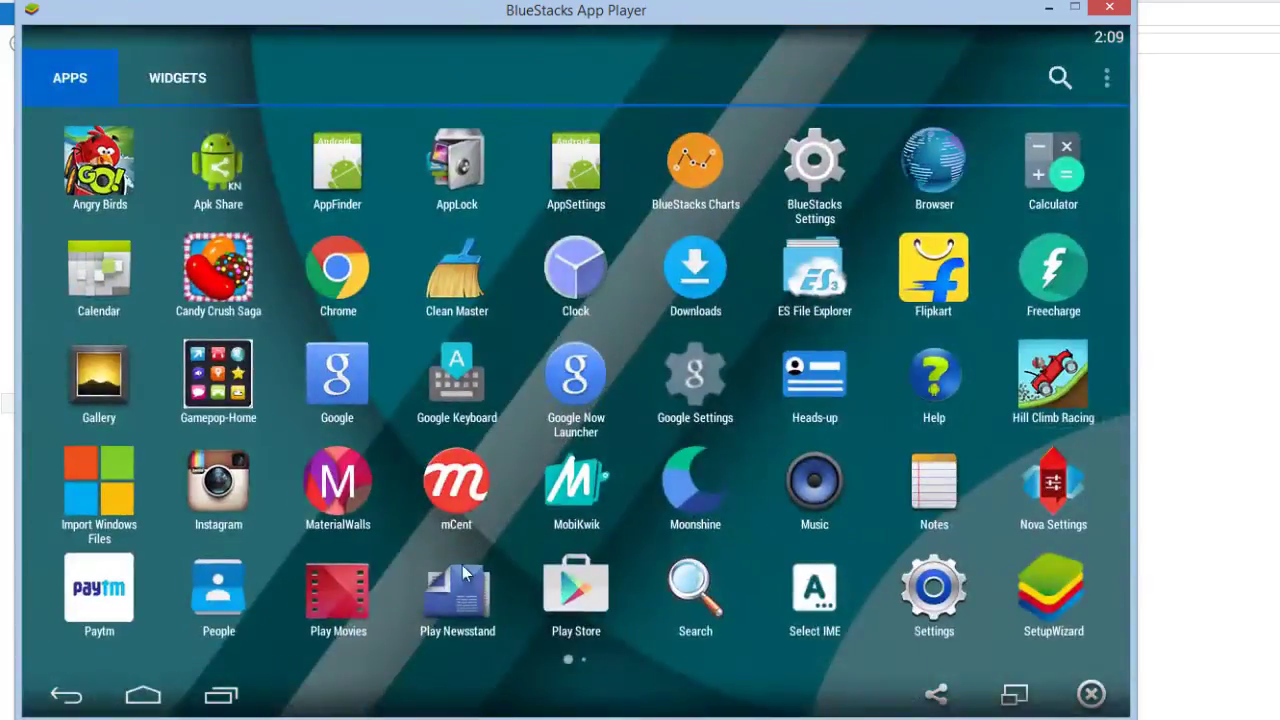
pyautogui.click(347, 498)
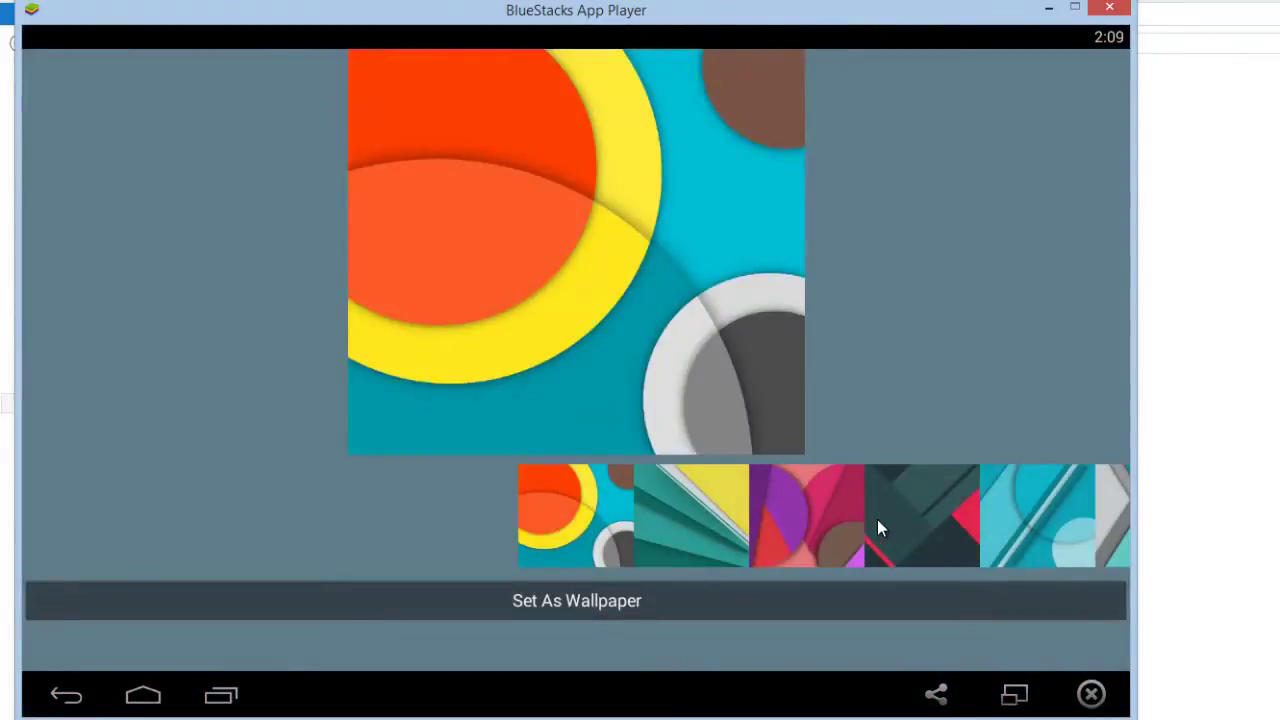
pyautogui.moveTo(877, 519); pyautogui.dragTo(331, 543)
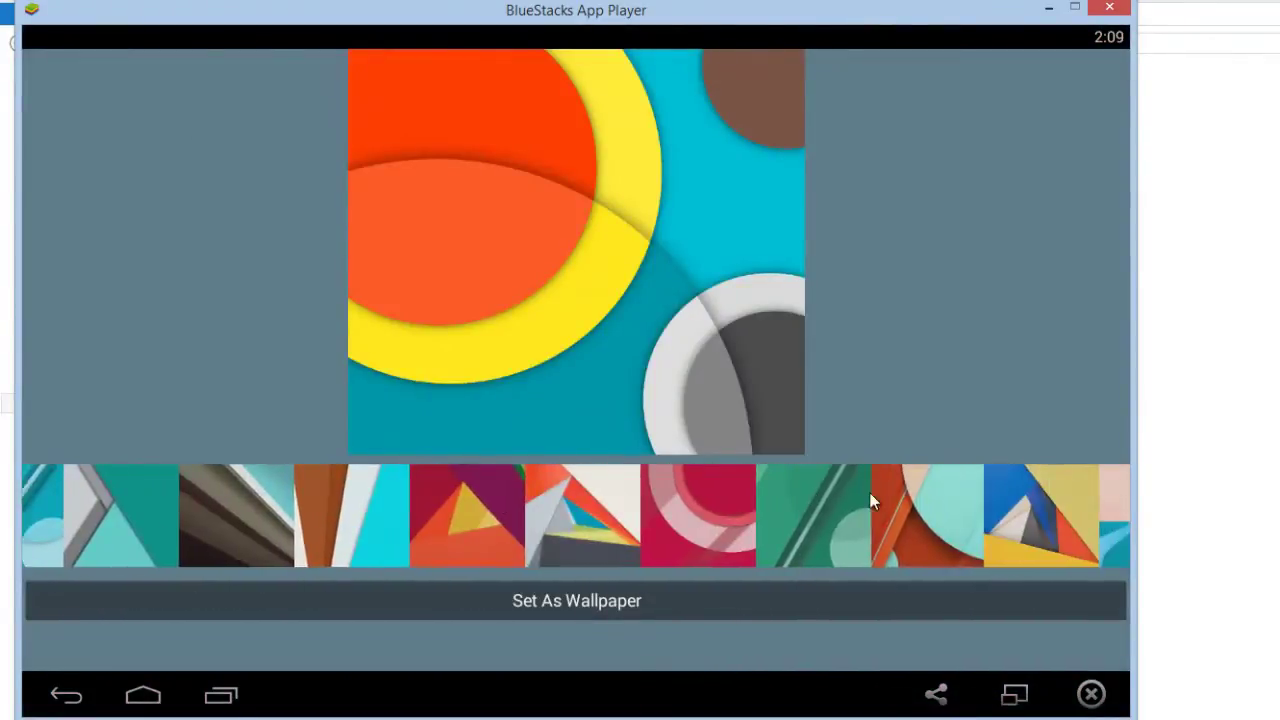
pyautogui.moveTo(869, 492); pyautogui.dragTo(367, 515)
pyautogui.moveTo(678, 524); pyautogui.dragTo(420, 531)
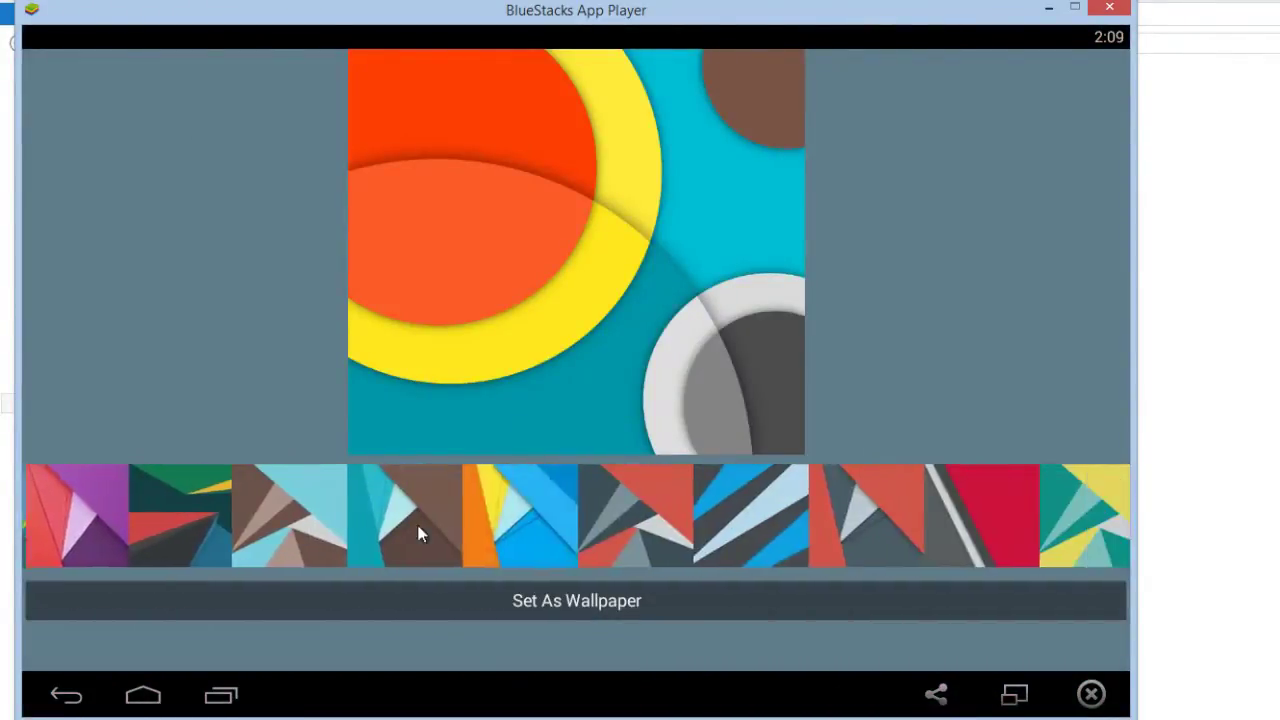
pyautogui.moveTo(740, 534); pyautogui.dragTo(589, 533)
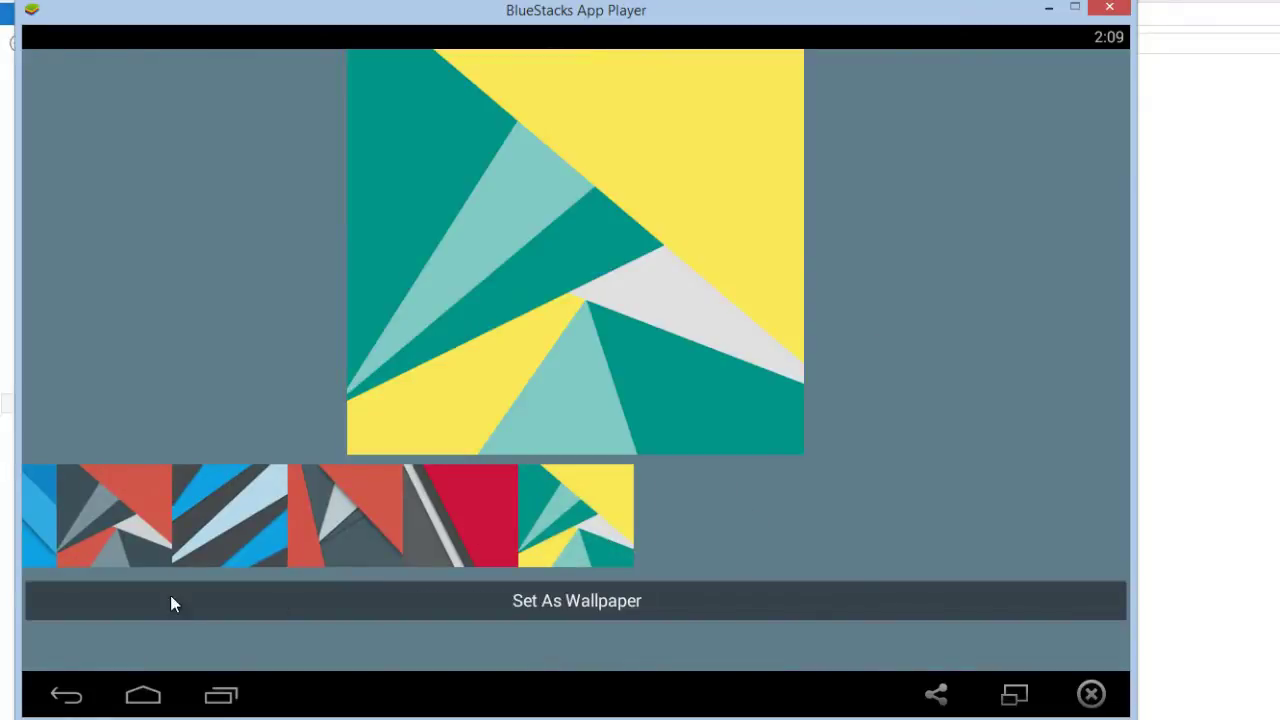
# Step: Leave MaterialWalls, swipe to the next home page, then return to the main page
pyautogui.click(64, 698)
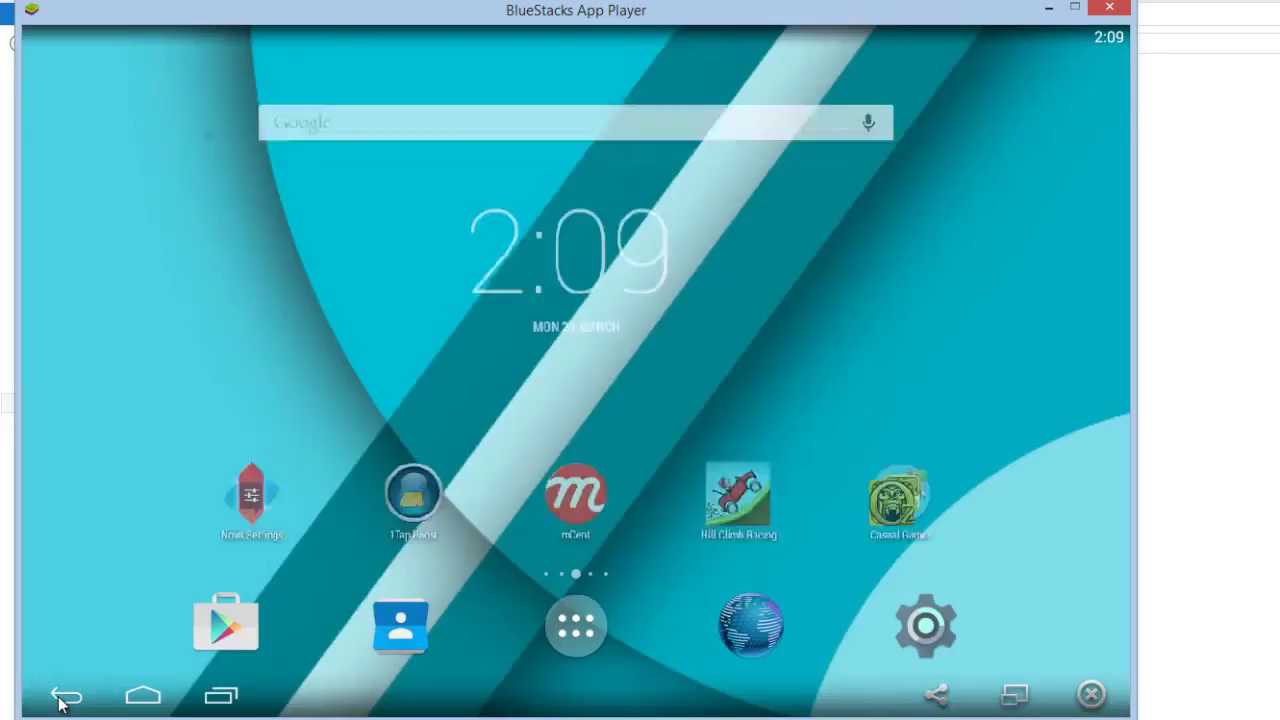
pyautogui.moveTo(907, 340); pyautogui.dragTo(323, 409)
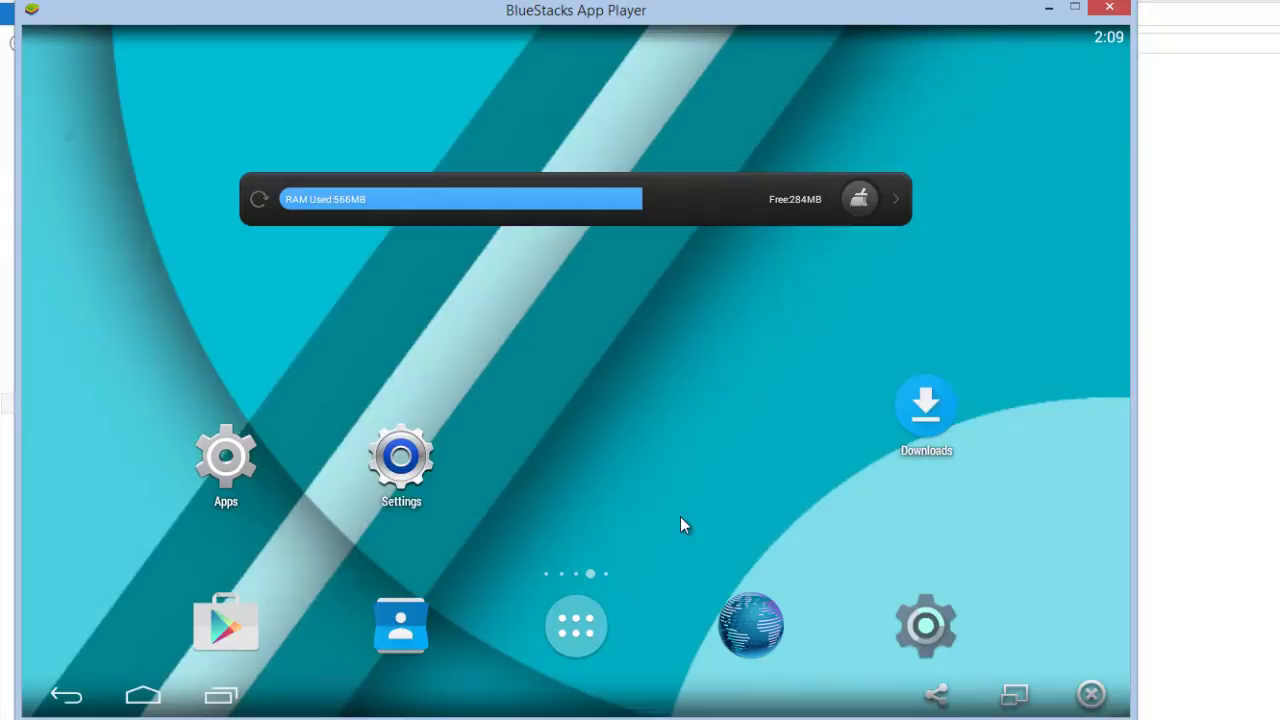
pyautogui.click(143, 697)
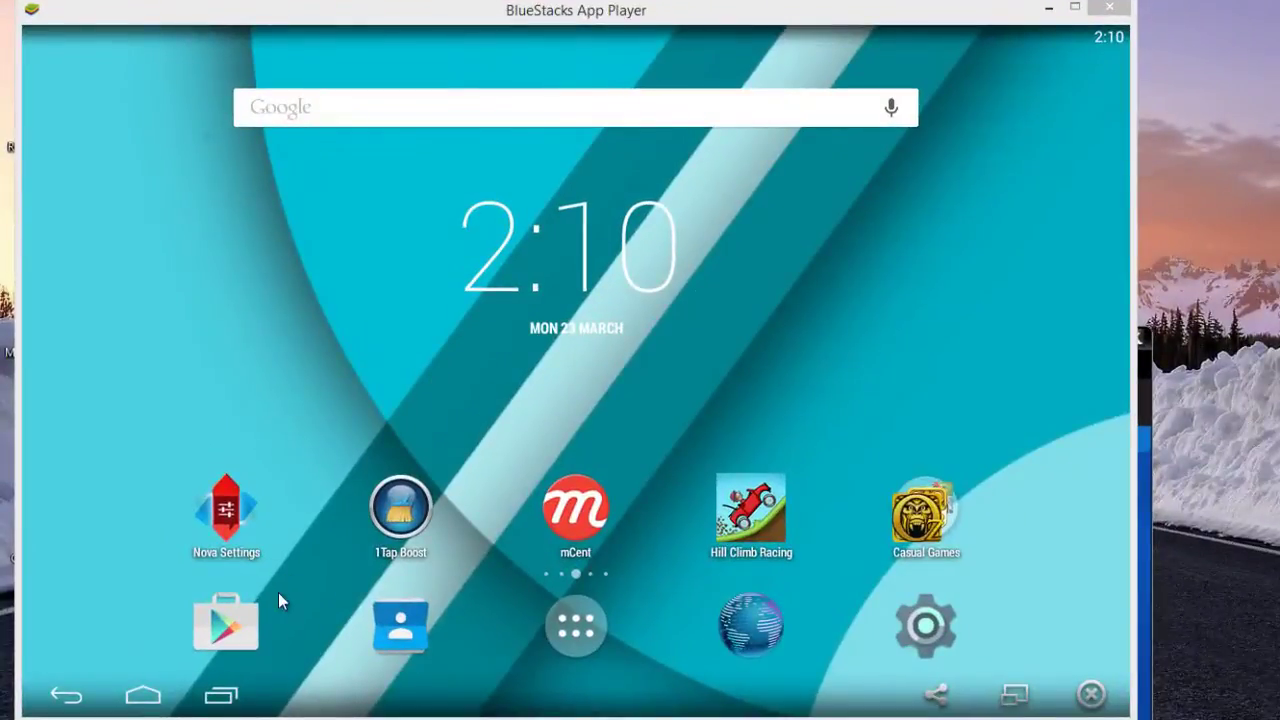
# Step: Search the Google Play Store for 'llipop land'
pyautogui.click(226, 625)
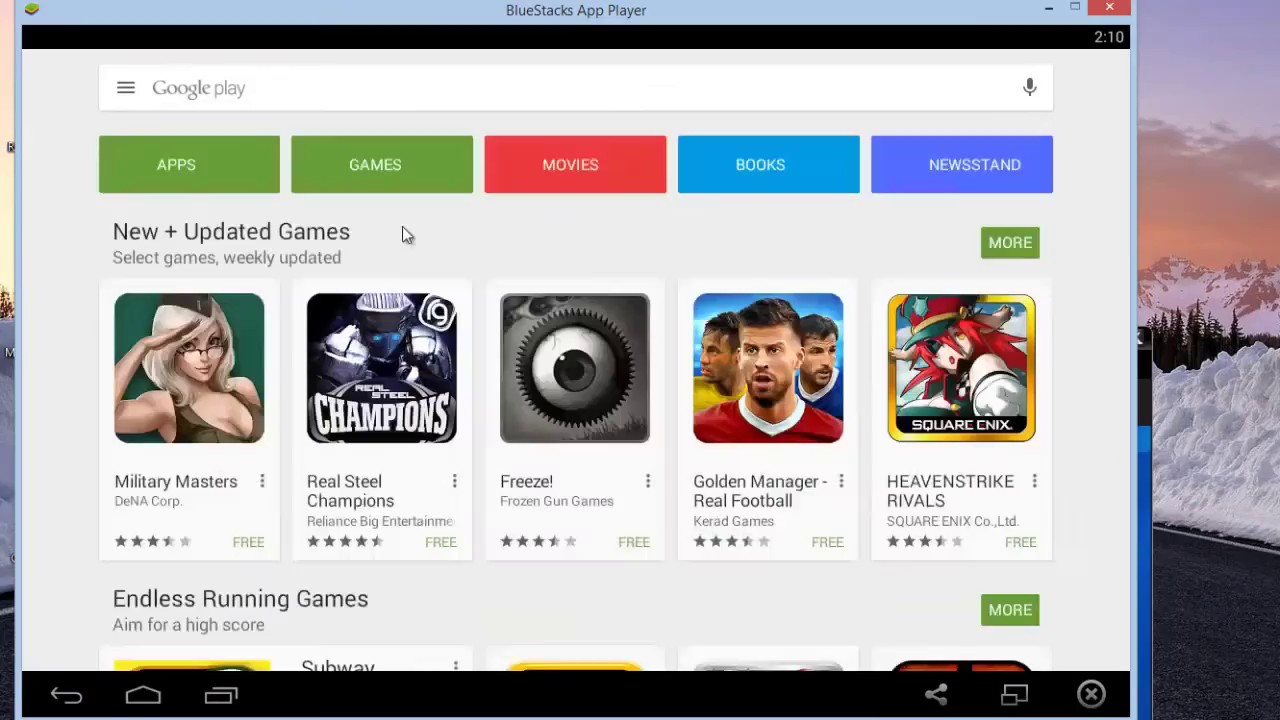
pyautogui.click(267, 97)
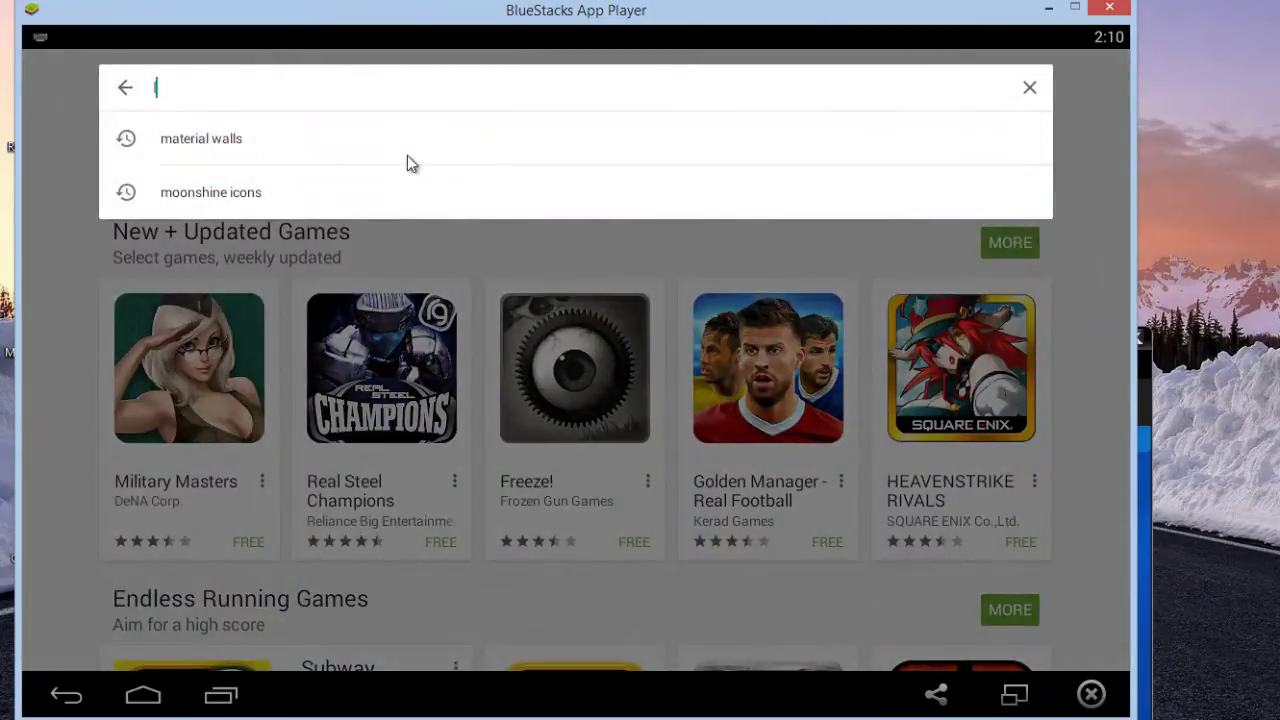
pyautogui.write('l')
pyautogui.write('lipo')
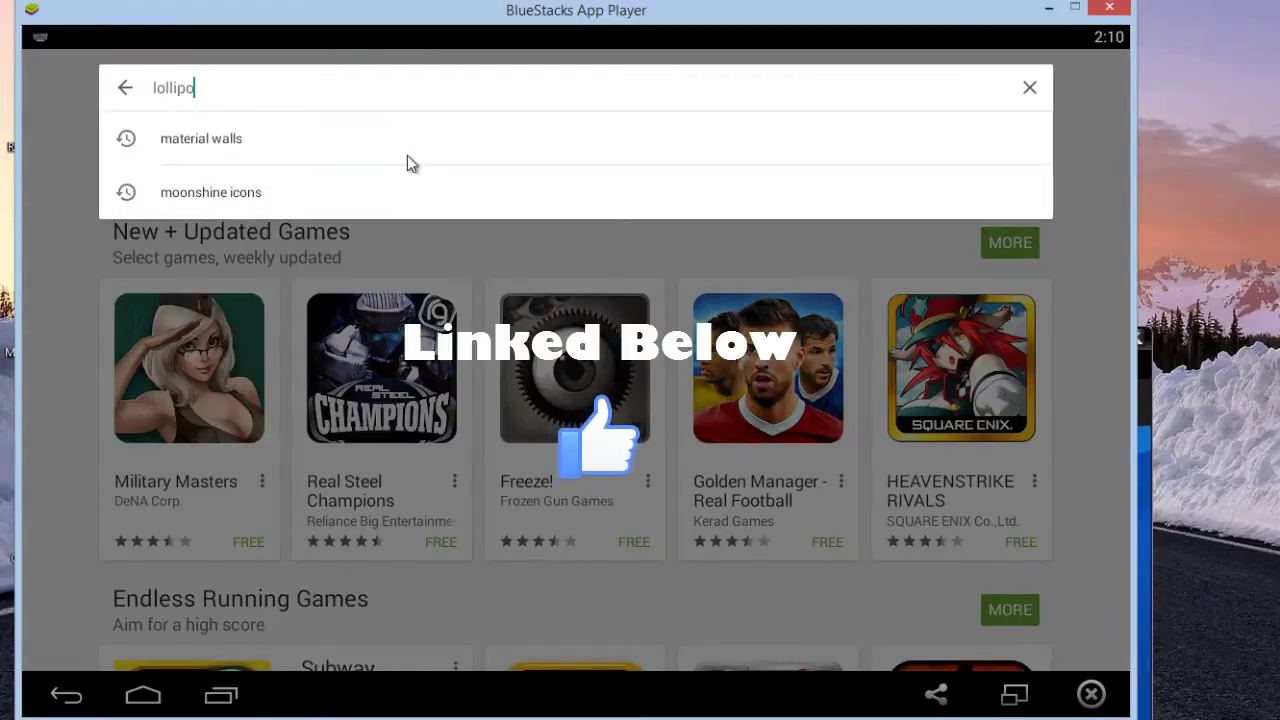
pyautogui.write('p land')
pyautogui.press('Return')
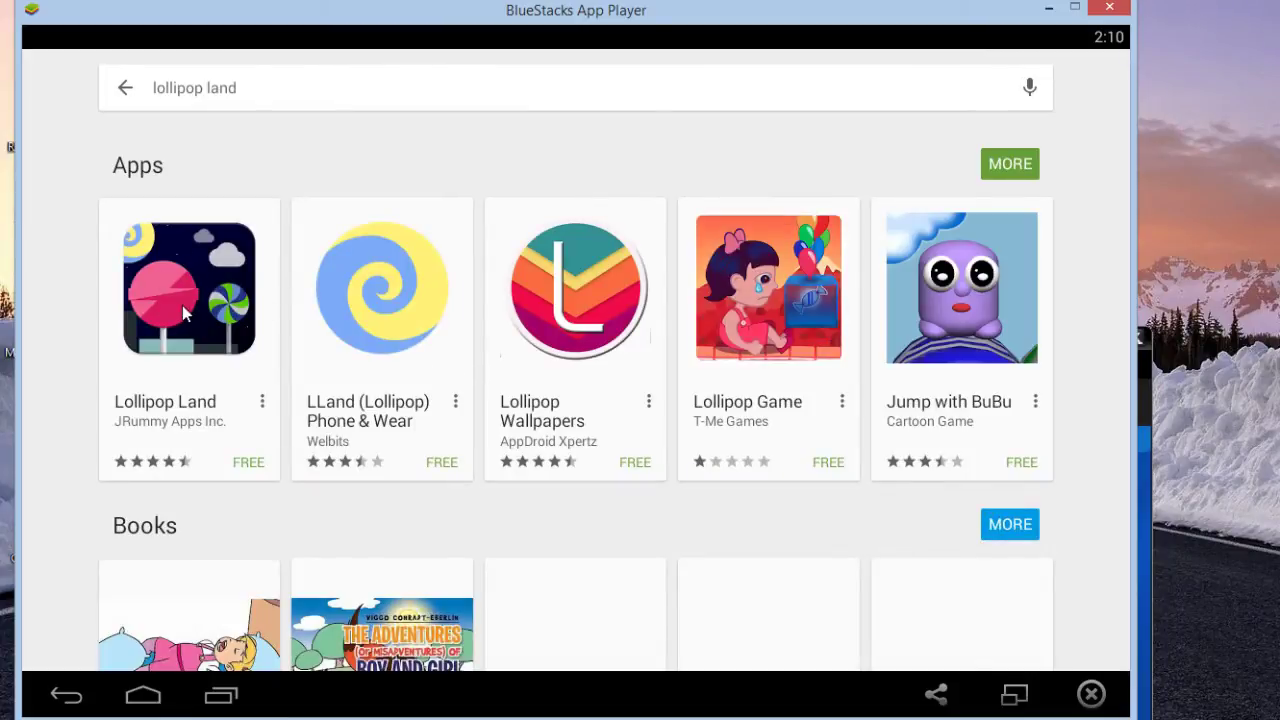
# Step: Install Lollipop Land from its app page, accepting permissions, and wait for the download
pyautogui.click(183, 313)
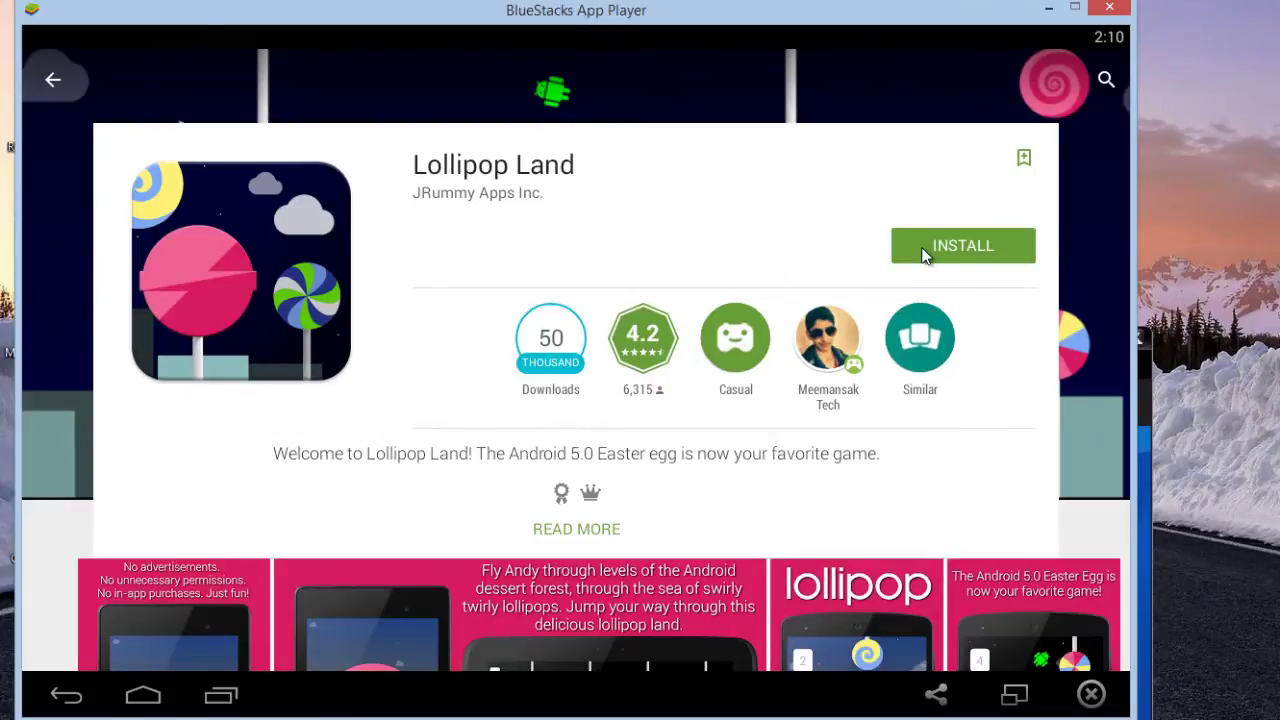
pyautogui.click(930, 252)
pyautogui.click(681, 451)
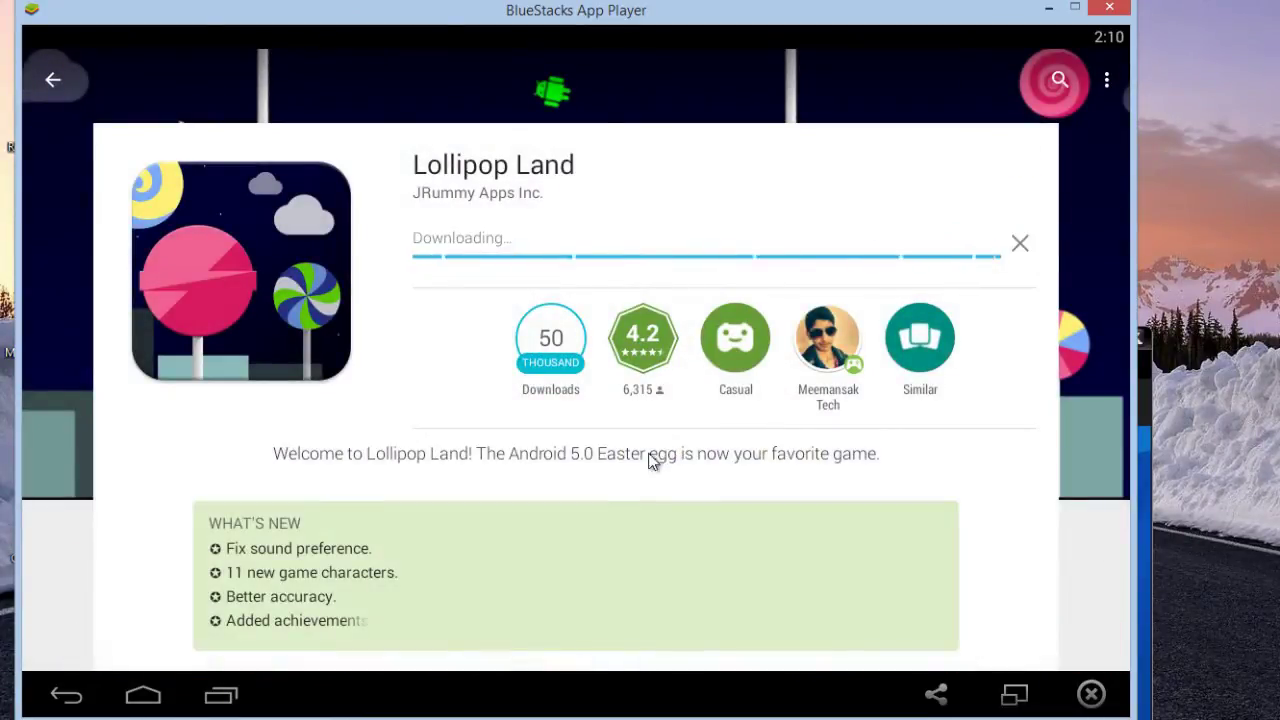
pyautogui.click(601, 511)
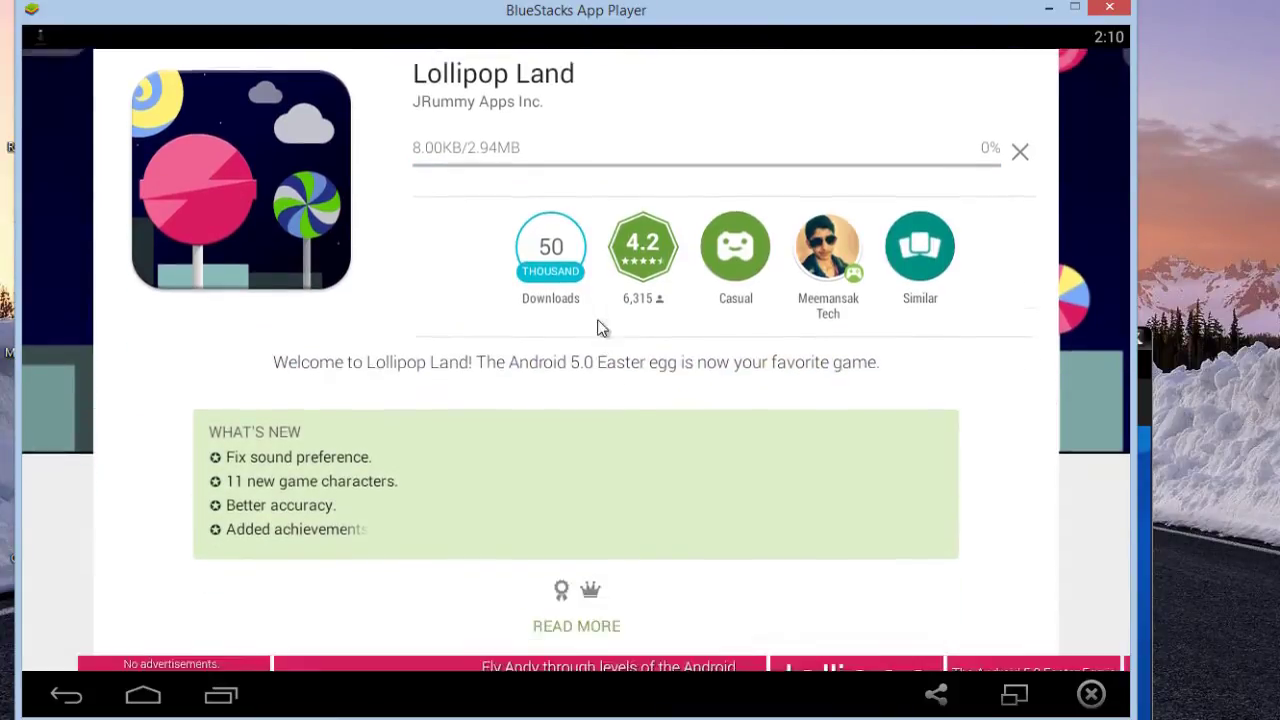
pyautogui.moveTo(601, 511); pyautogui.dragTo(586, 229)
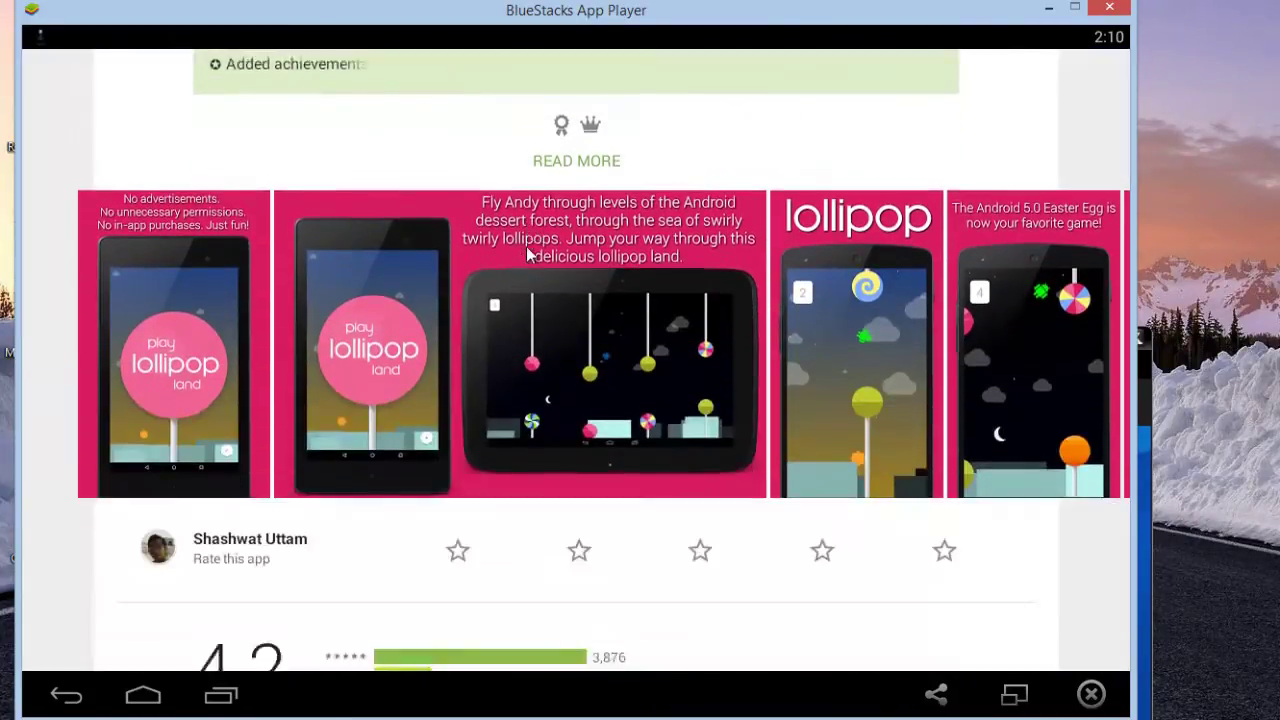
pyautogui.moveTo(495, 370); pyautogui.dragTo(489, 610)
pyautogui.moveTo(553, 199); pyautogui.dragTo(528, 493)
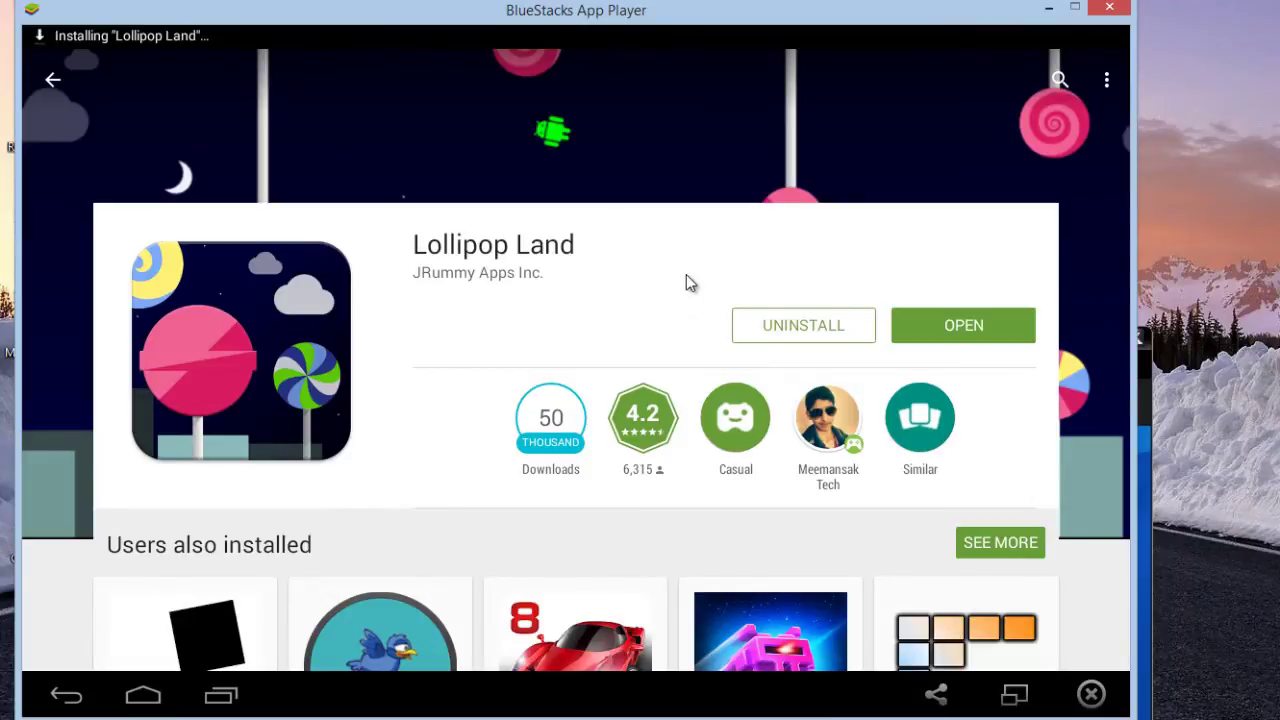
# Step: Open Lollipop Land, cancel AppLock, and flap the Android until it crashes, then expand options
pyautogui.click(917, 340)
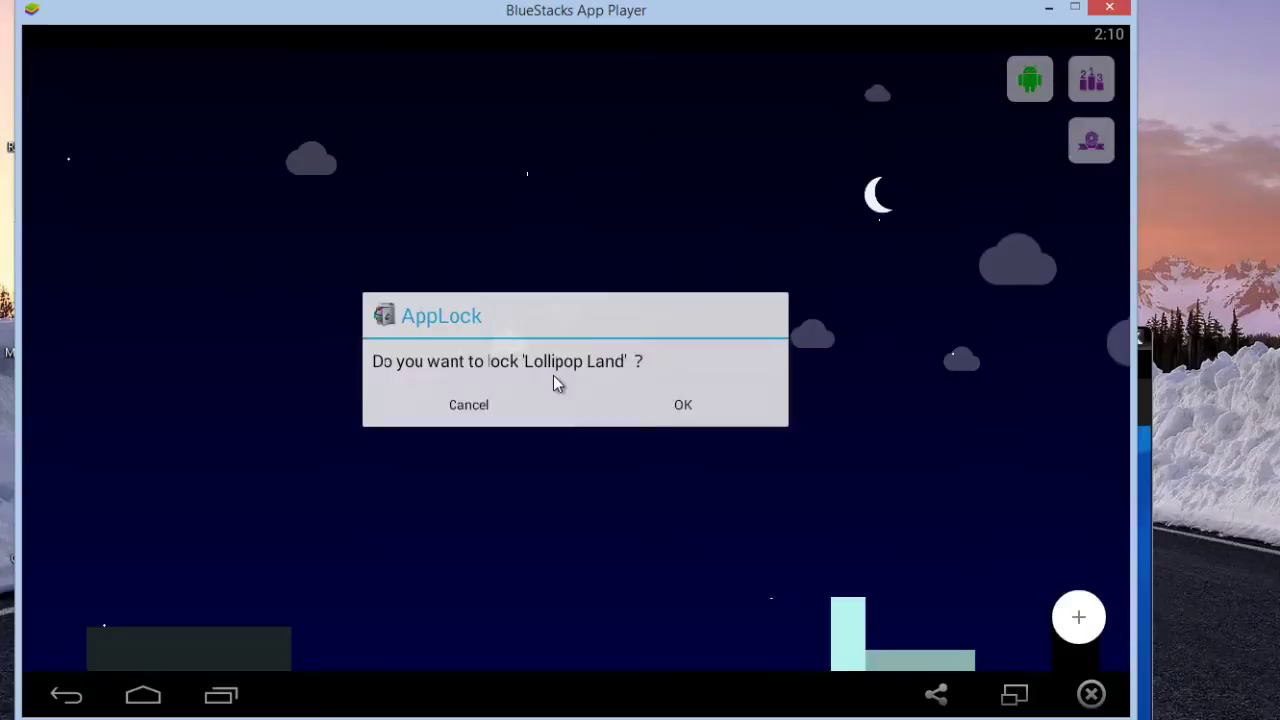
pyautogui.click(485, 408)
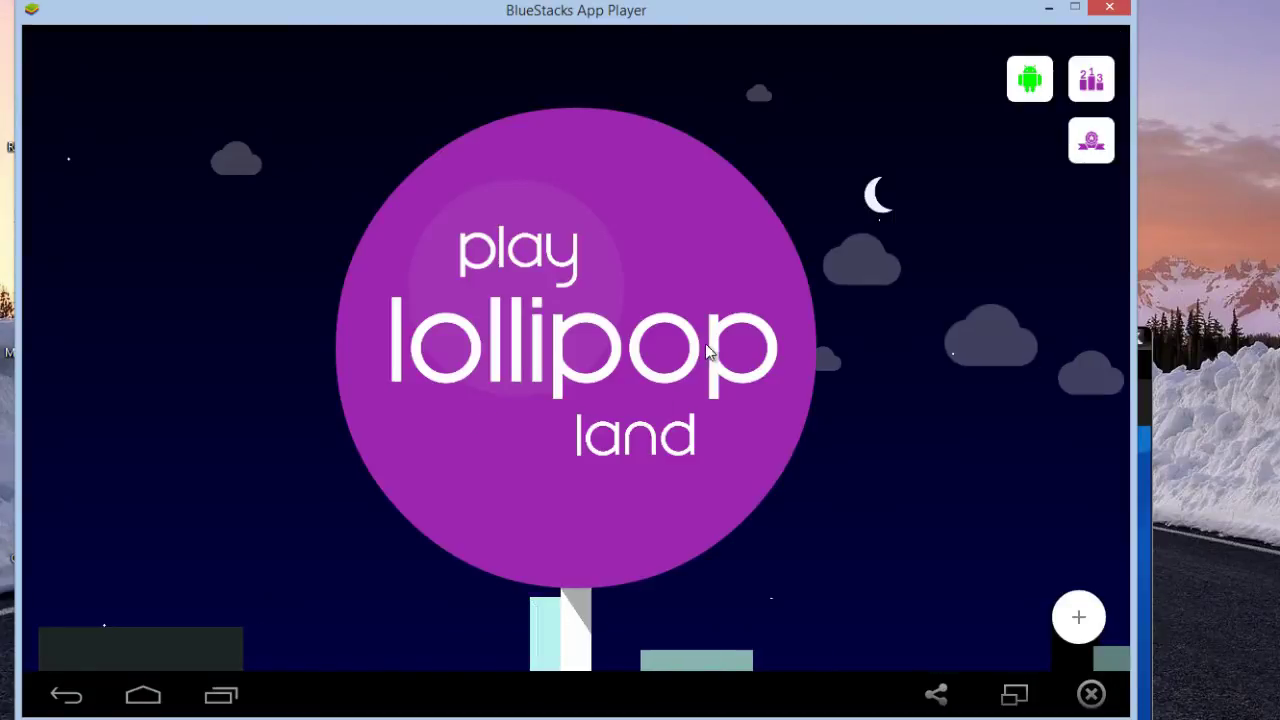
pyautogui.click(572, 348)
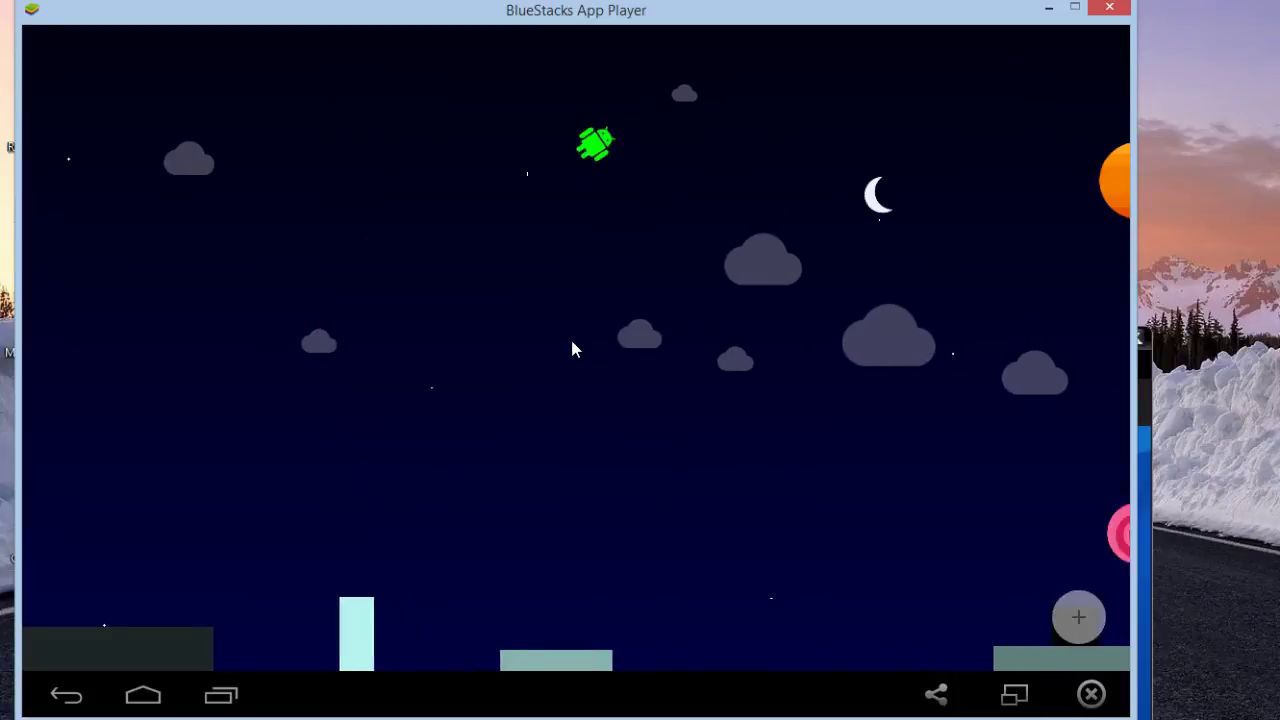
pyautogui.click(572, 345)
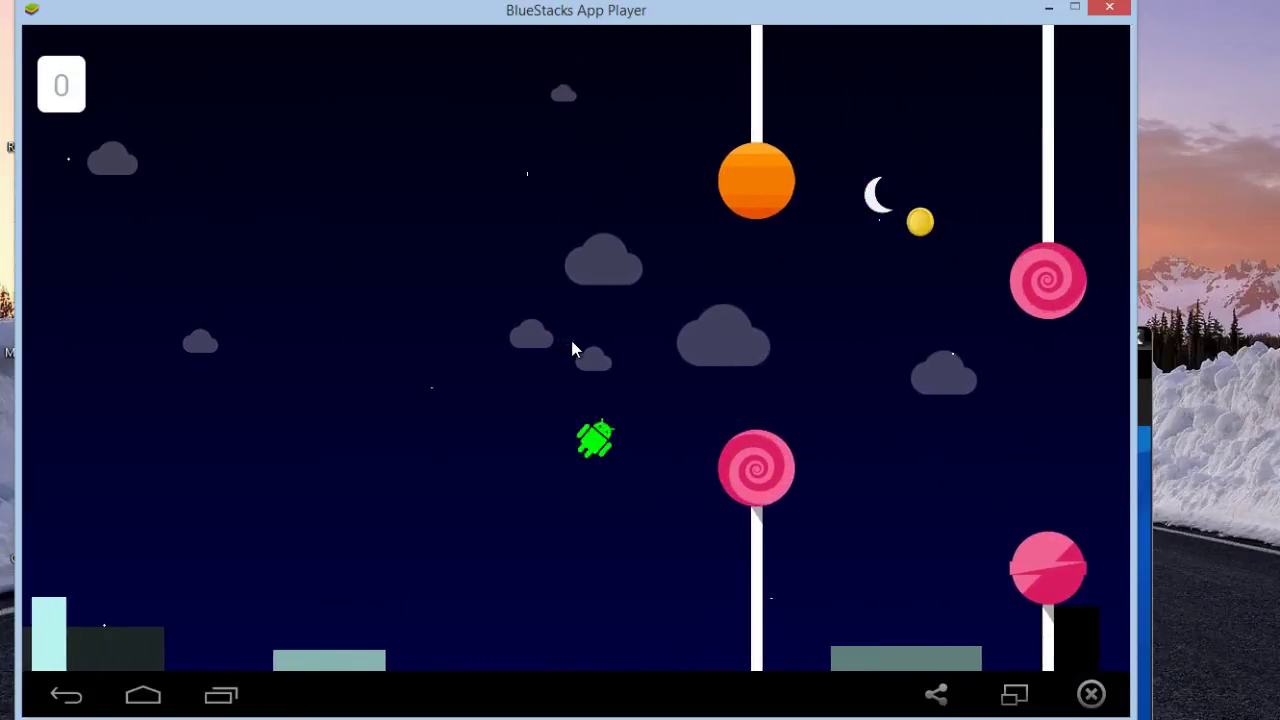
pyautogui.click(571, 340)
pyautogui.click(571, 340)
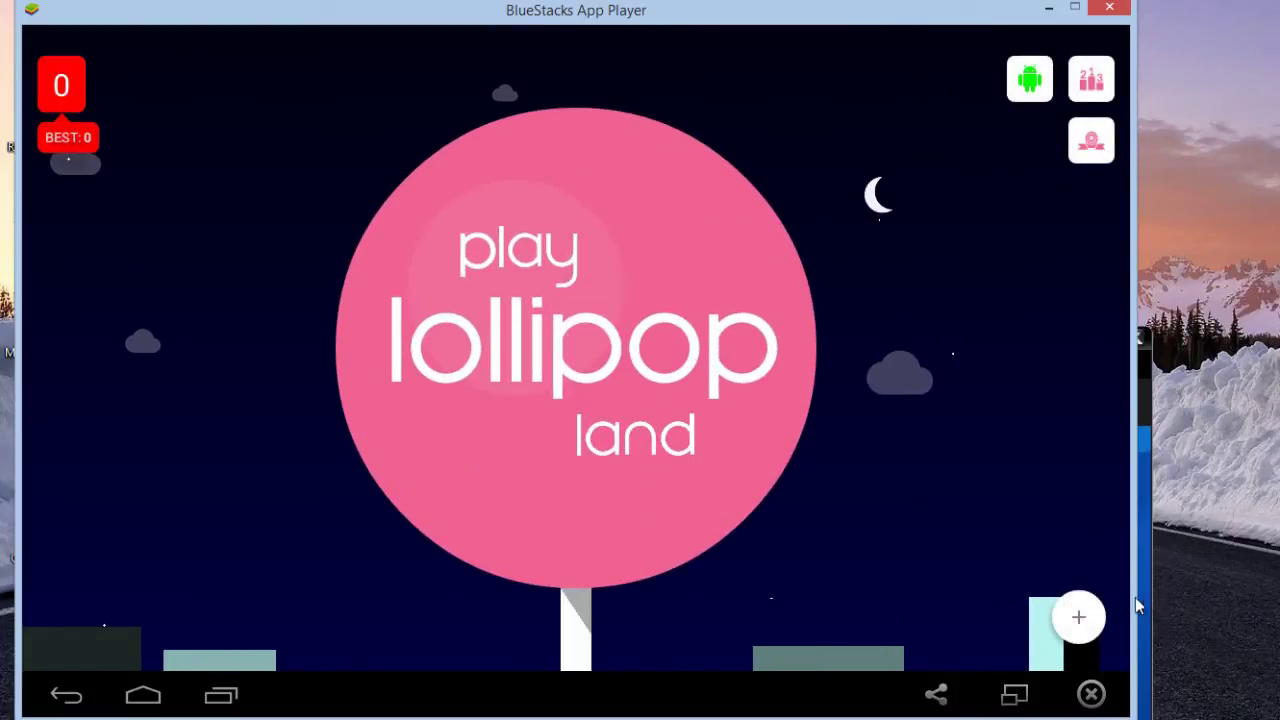
pyautogui.click(1090, 619)
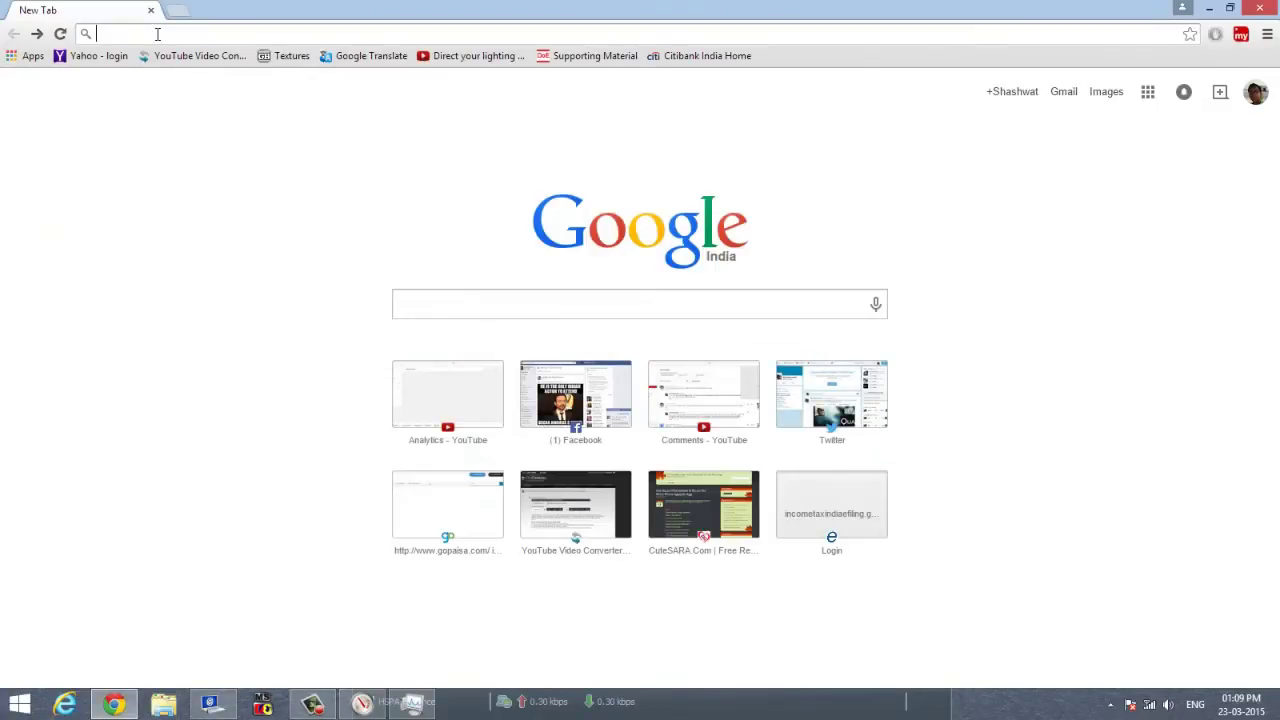
# Step: Load apkmirror.com from Chrome's address bar with 'apkmirror.com' and scroll into its app listings
pyautogui.click(157, 34)
pyautogui.write('apkmirror.com')
pyautogui.press('Return')
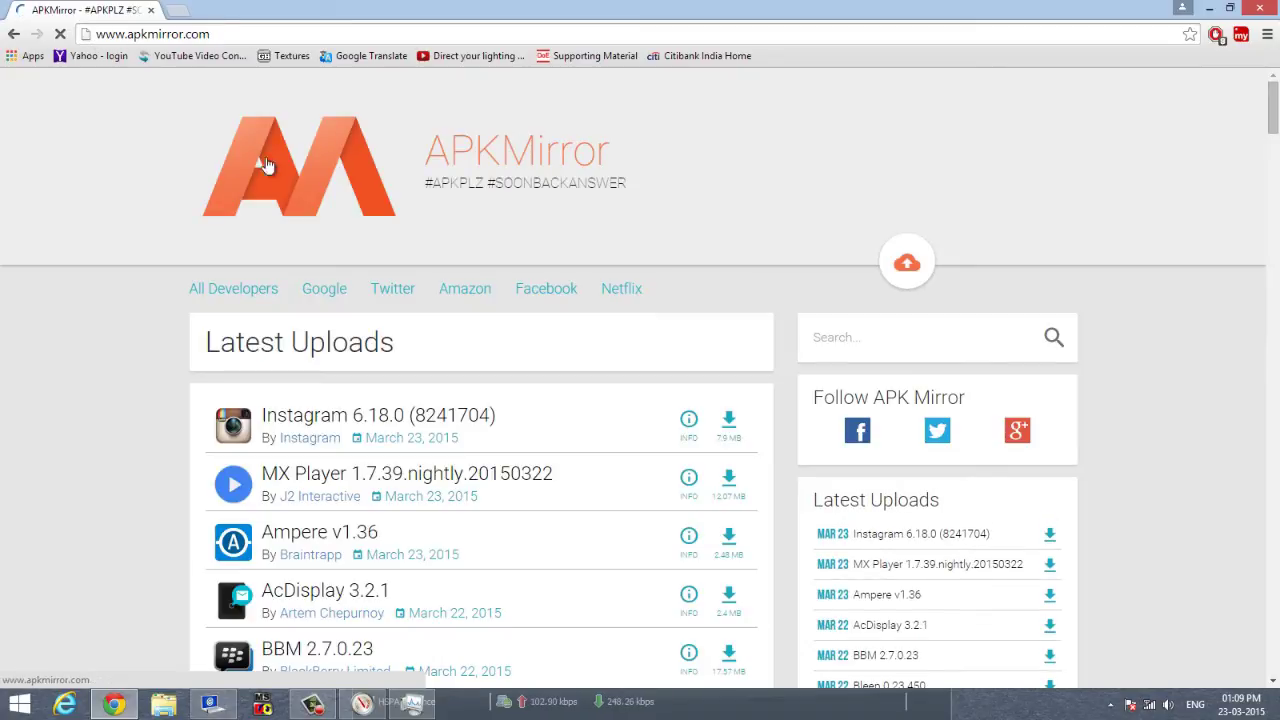
pyautogui.scroll(-1, 86, 276)
pyautogui.scroll(-5, 86, 276)
pyautogui.scroll(-4, 100, 274)
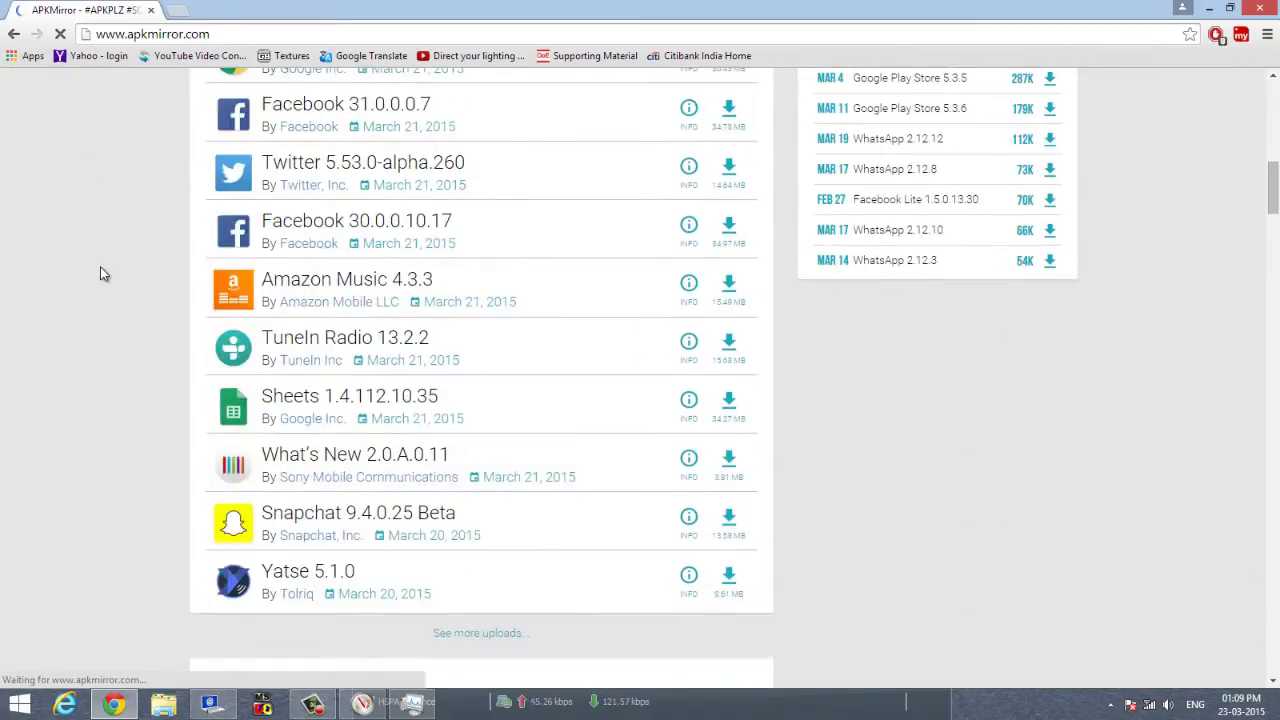
pyautogui.scroll(-5, 100, 266)
pyautogui.moveTo(206, 208); pyautogui.dragTo(370, 222)
pyautogui.click(128, 282)
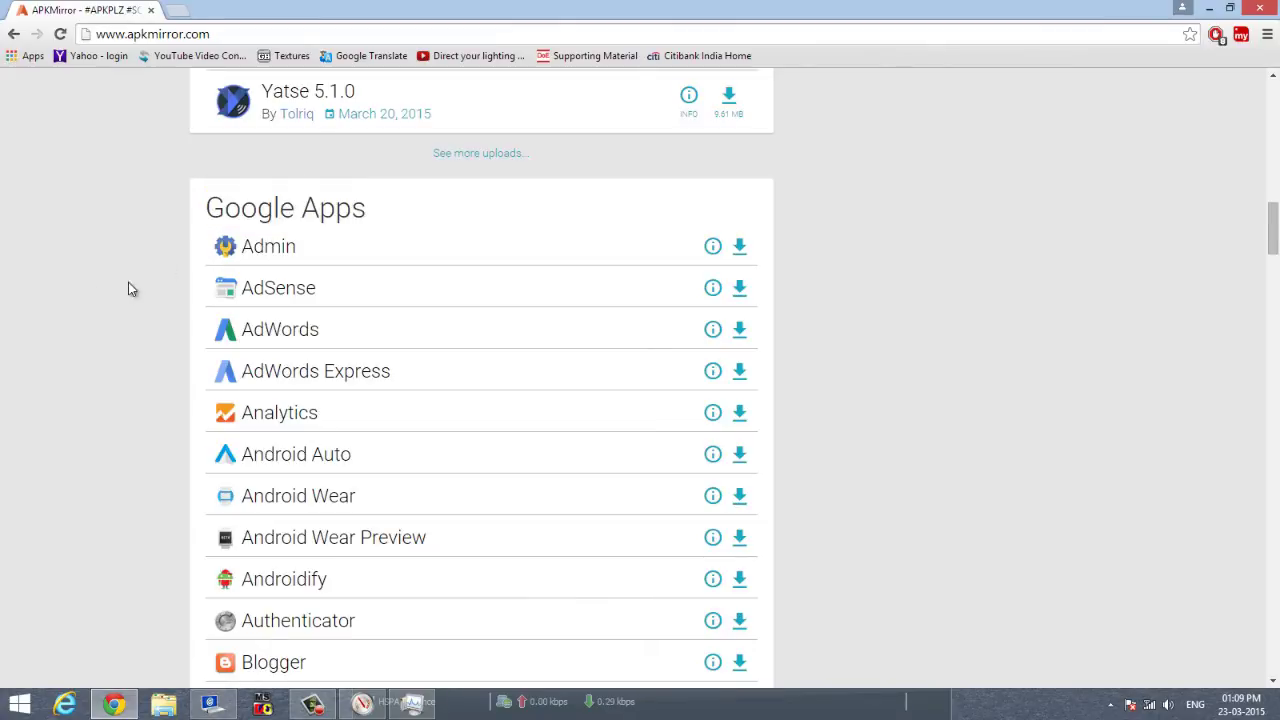
# Step: Scroll down through APKMirror's Google, Facebook and Netflix app lists
pyautogui.scroll(-5, 300, 262)
pyautogui.scroll(-5, 316, 260)
pyautogui.scroll(-3, 316, 262)
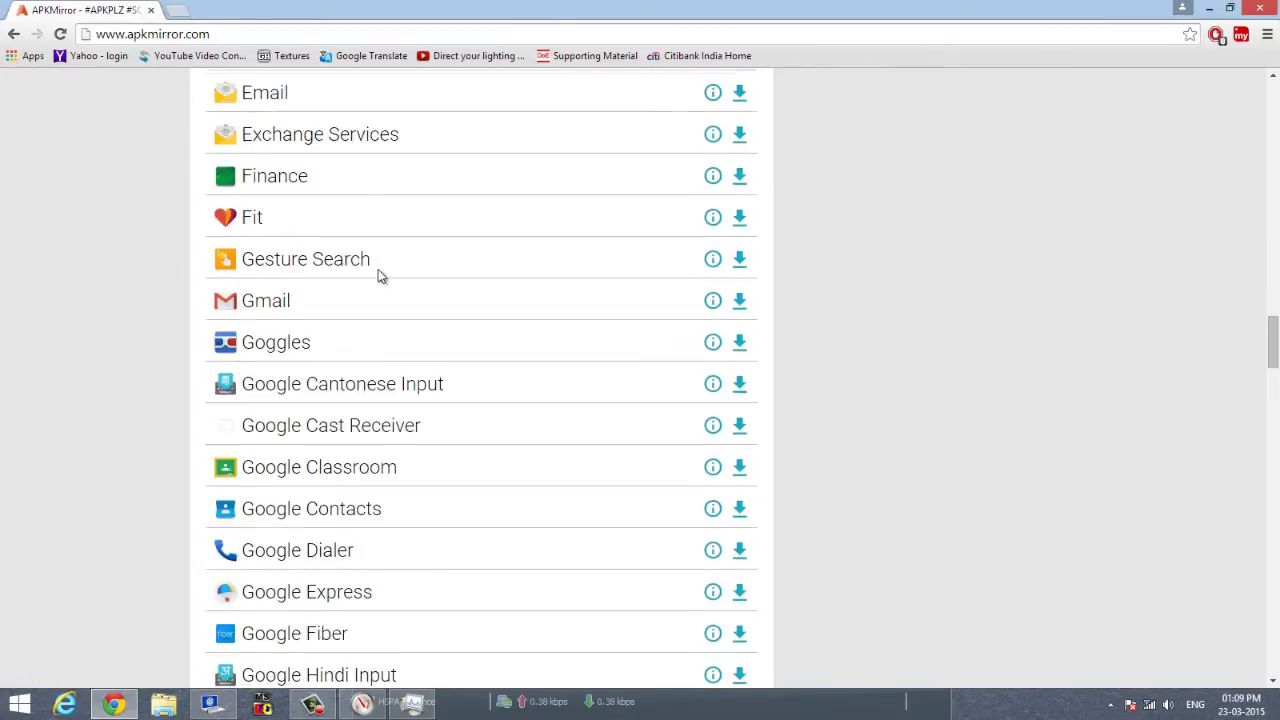
pyautogui.scroll(-2, 377, 274)
pyautogui.scroll(-7, 400, 277)
pyautogui.scroll(-7, 400, 277)
pyautogui.scroll(-7, 400, 277)
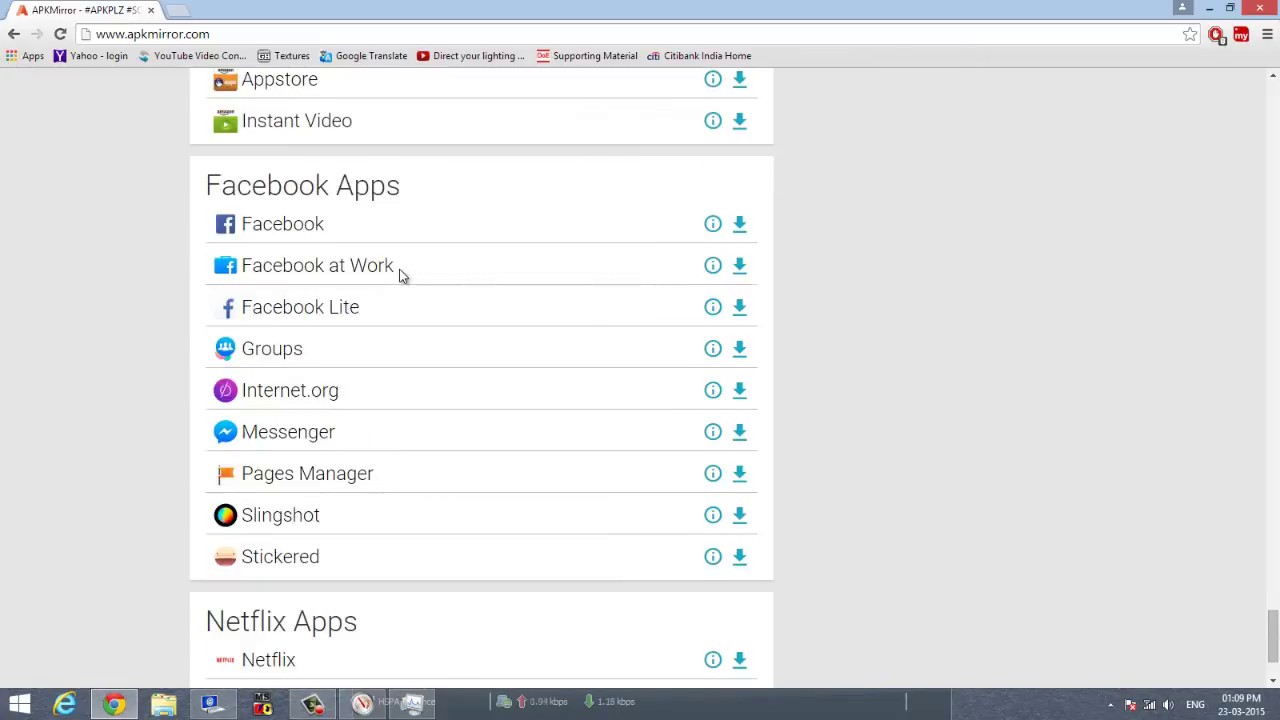
pyautogui.scroll(15, 400, 275)
pyautogui.scroll(10, 400, 275)
pyautogui.scroll(9, 400, 277)
pyautogui.scroll(4, 400, 277)
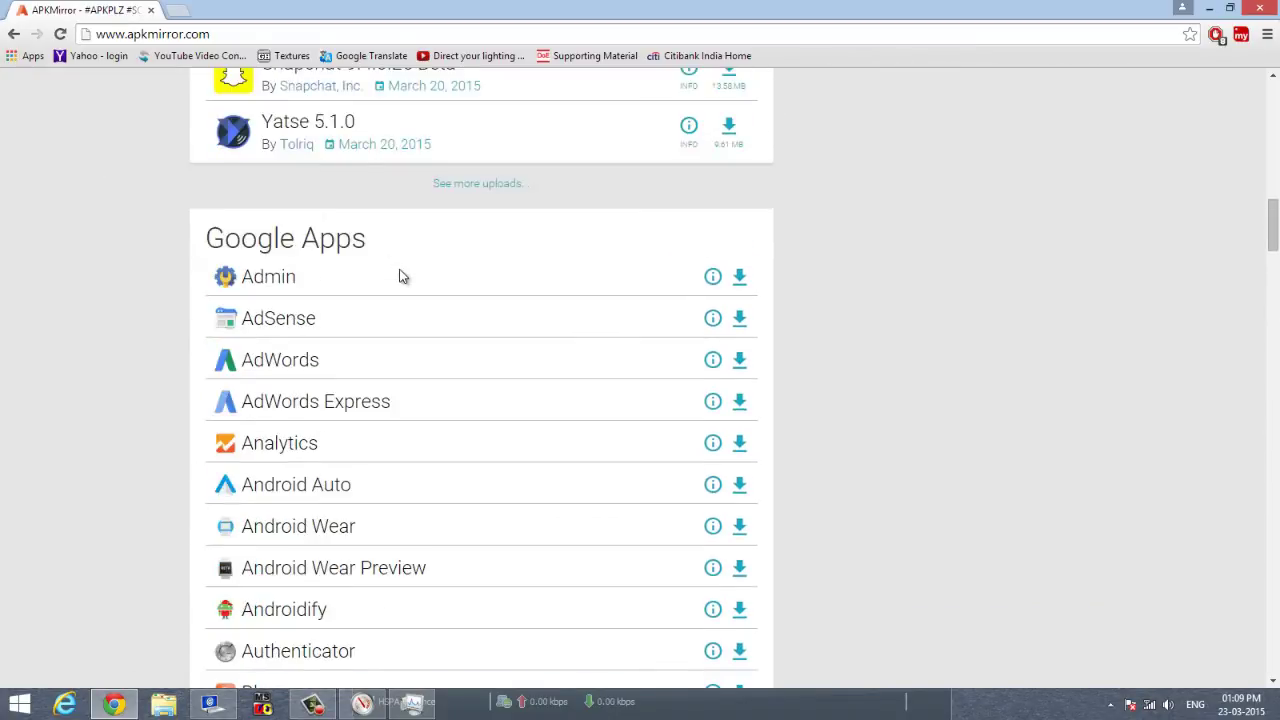
pyautogui.scroll(-3, 514, 350)
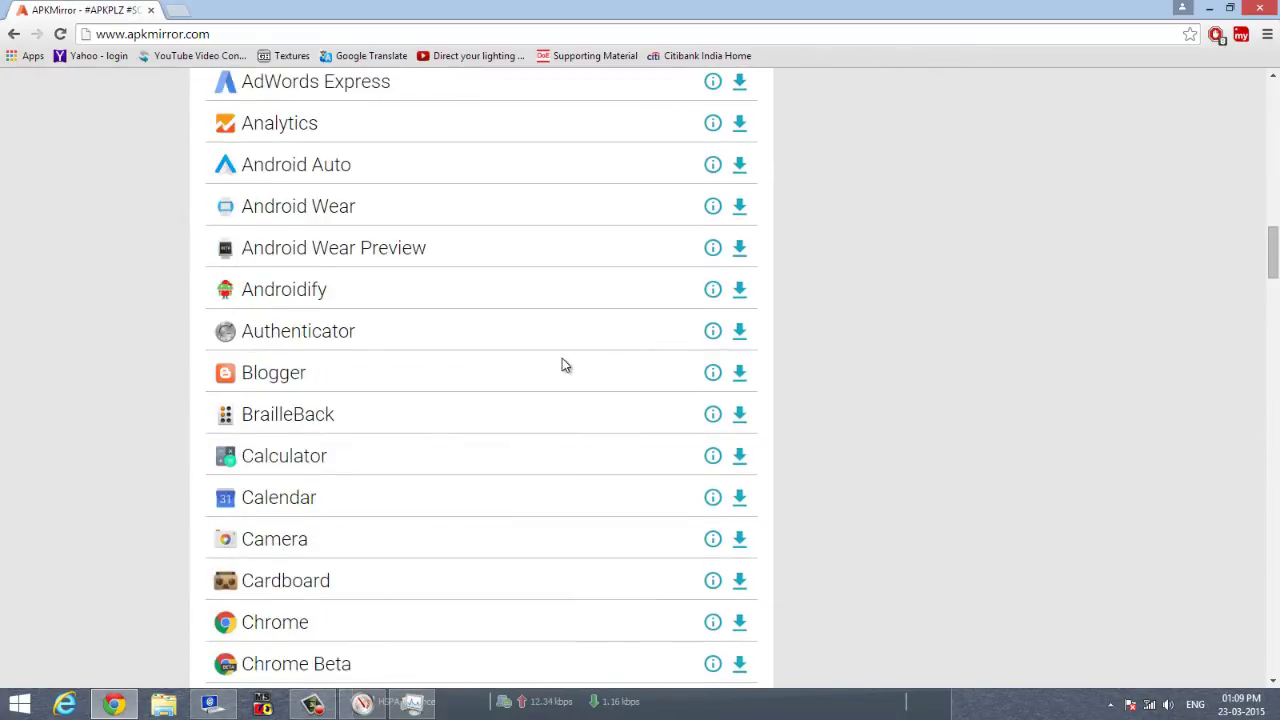
pyautogui.scroll(-4, 562, 365)
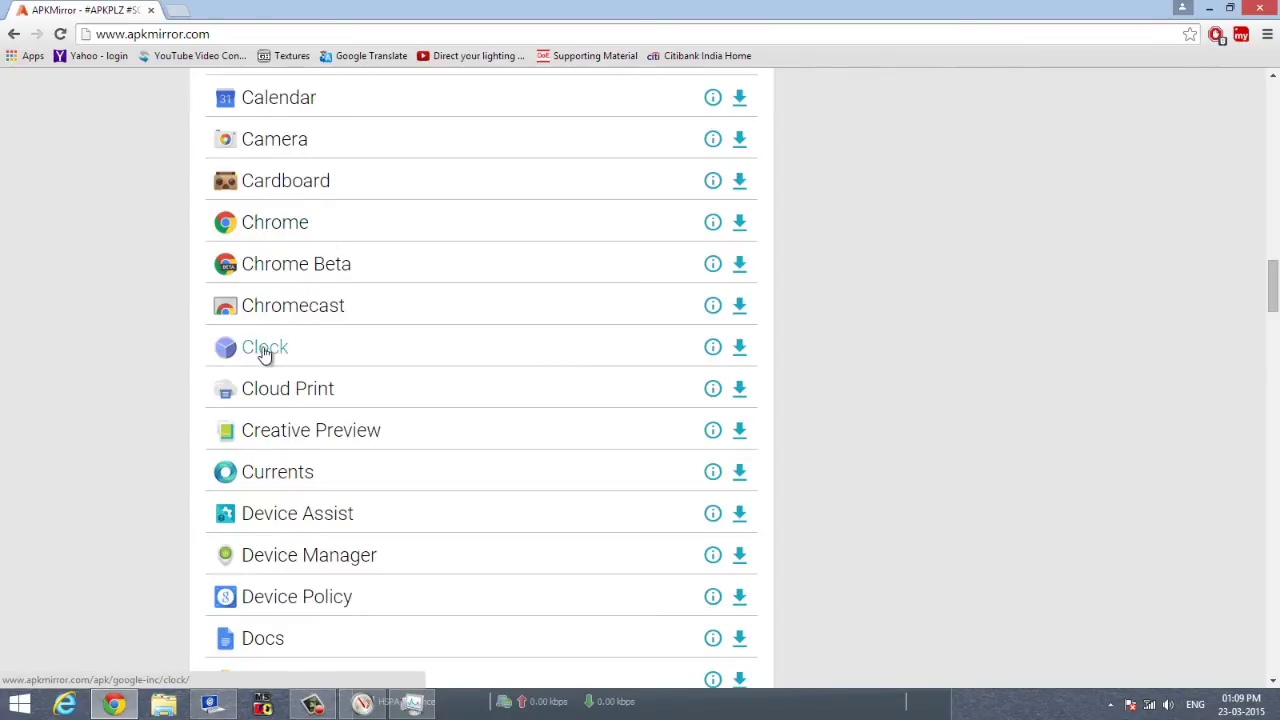
pyautogui.scroll(-2, 489, 409)
pyautogui.scroll(-1, 485, 400)
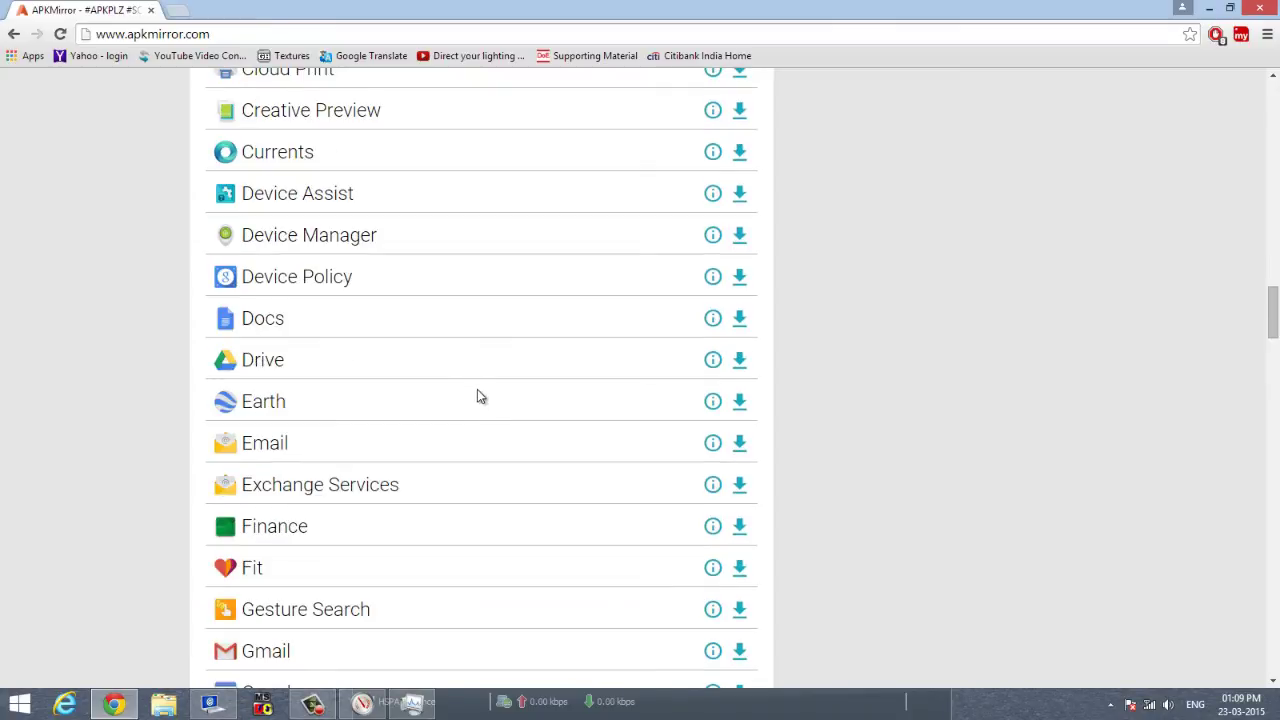
pyautogui.scroll(-1, 483, 406)
pyautogui.scroll(-2, 483, 406)
pyautogui.scroll(-1, 470, 405)
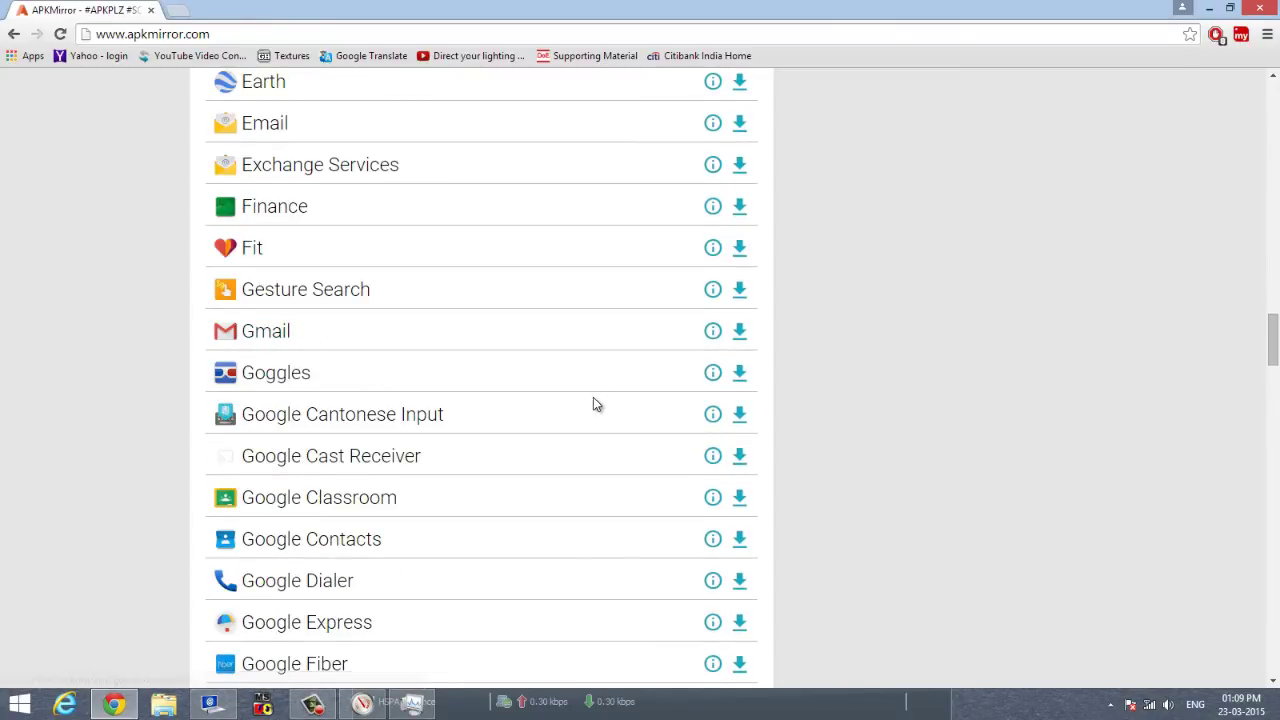
pyautogui.scroll(-2, 474, 422)
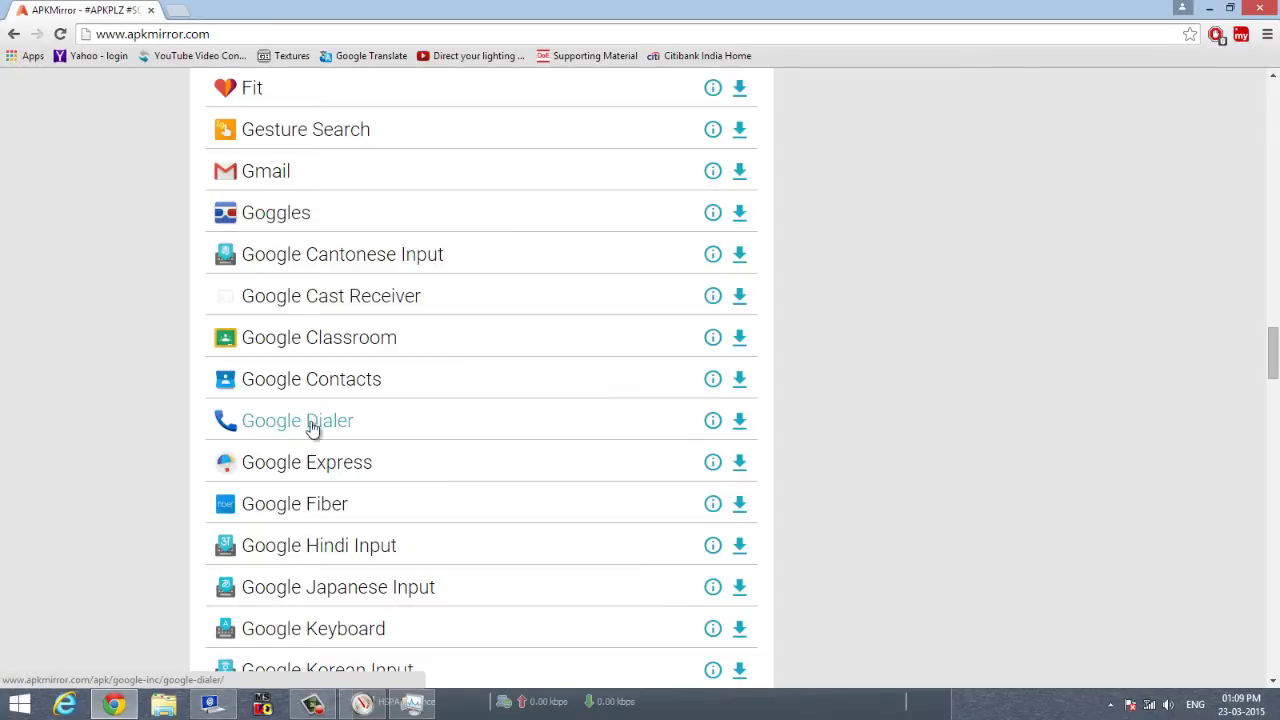
pyautogui.scroll(-3, 531, 454)
pyautogui.scroll(-1, 533, 456)
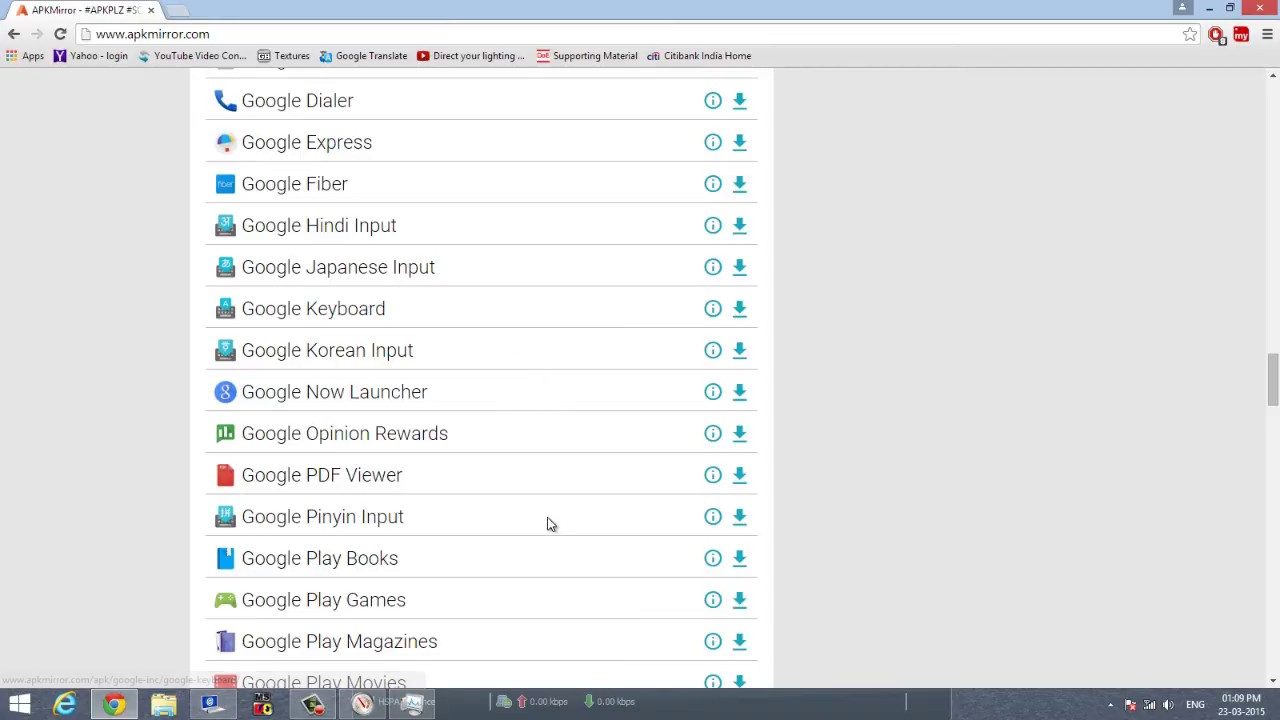
pyautogui.scroll(-1, 537, 509)
pyautogui.scroll(-2, 537, 500)
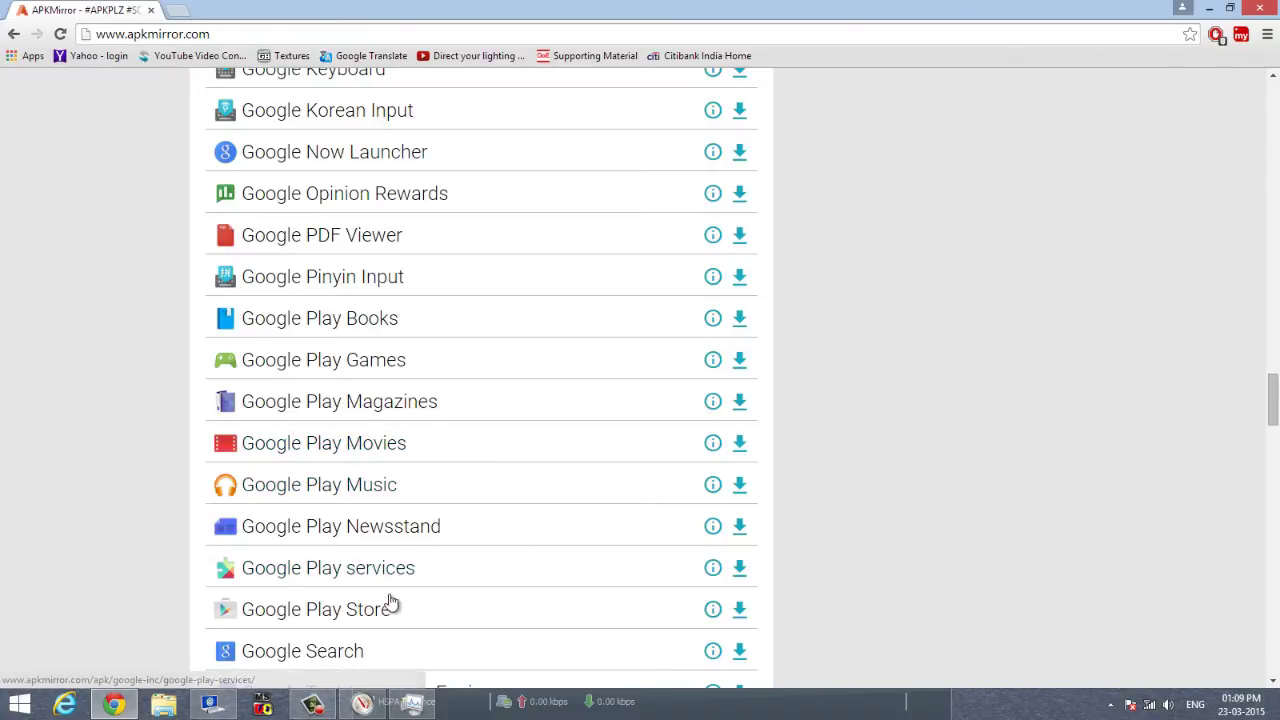
pyautogui.scroll(-1, 415, 600)
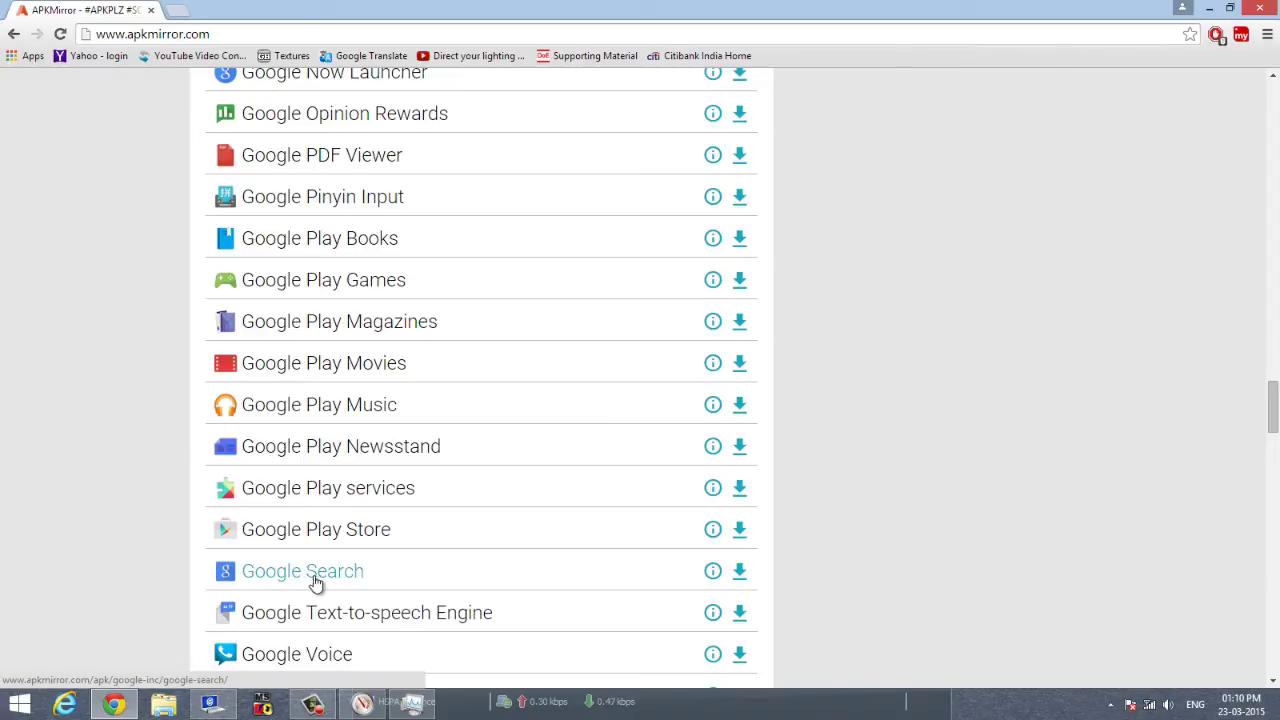
pyautogui.scroll(-2, 551, 588)
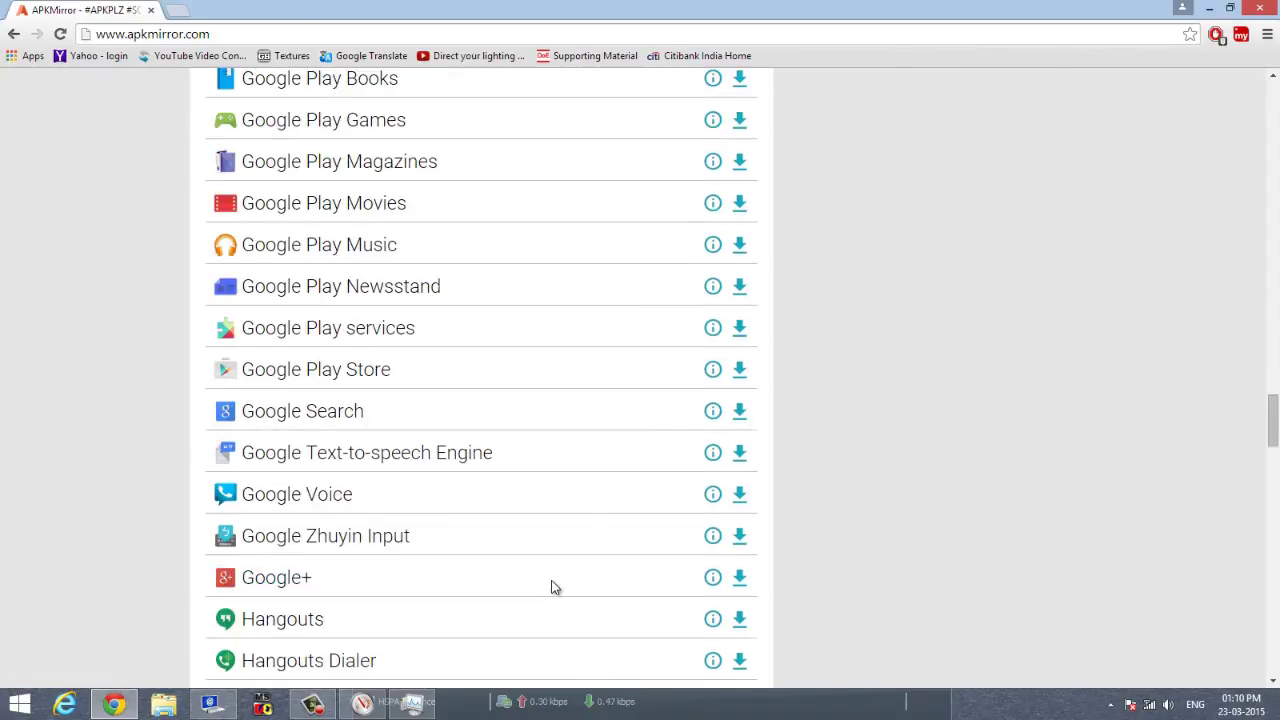
pyautogui.scroll(-2, 553, 585)
pyautogui.scroll(-1, 484, 440)
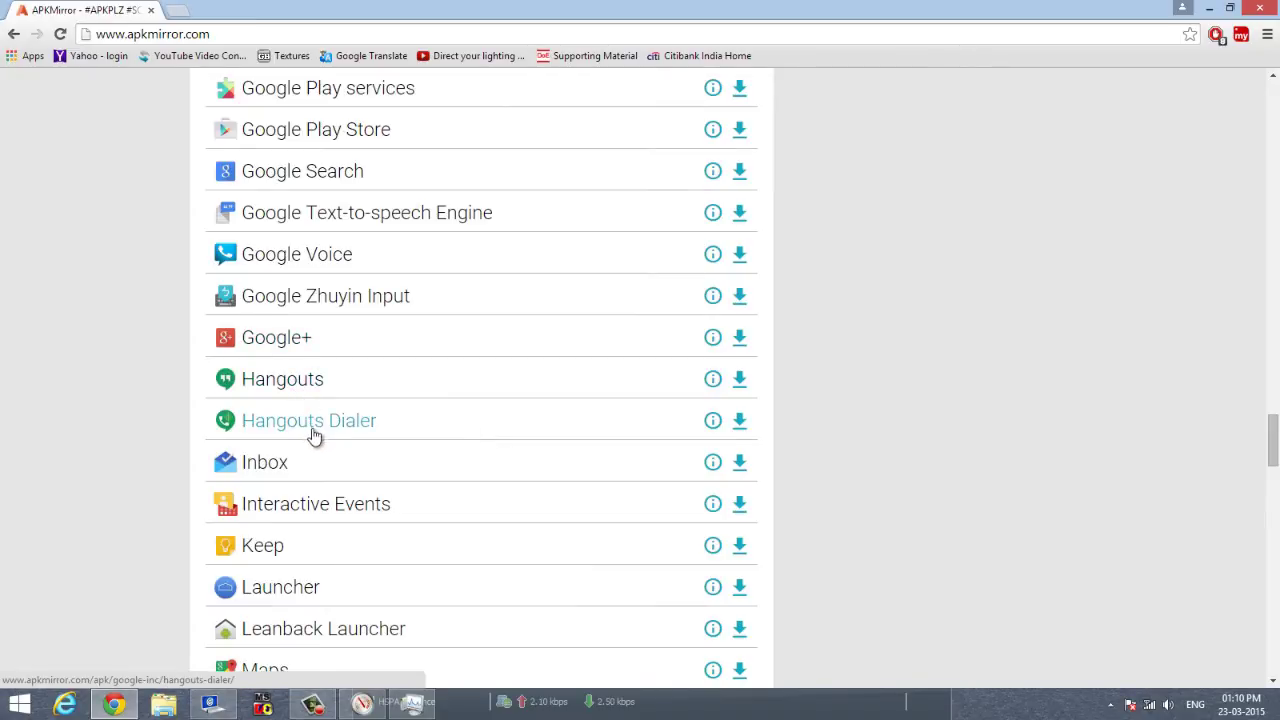
pyautogui.scroll(-3, 470, 480)
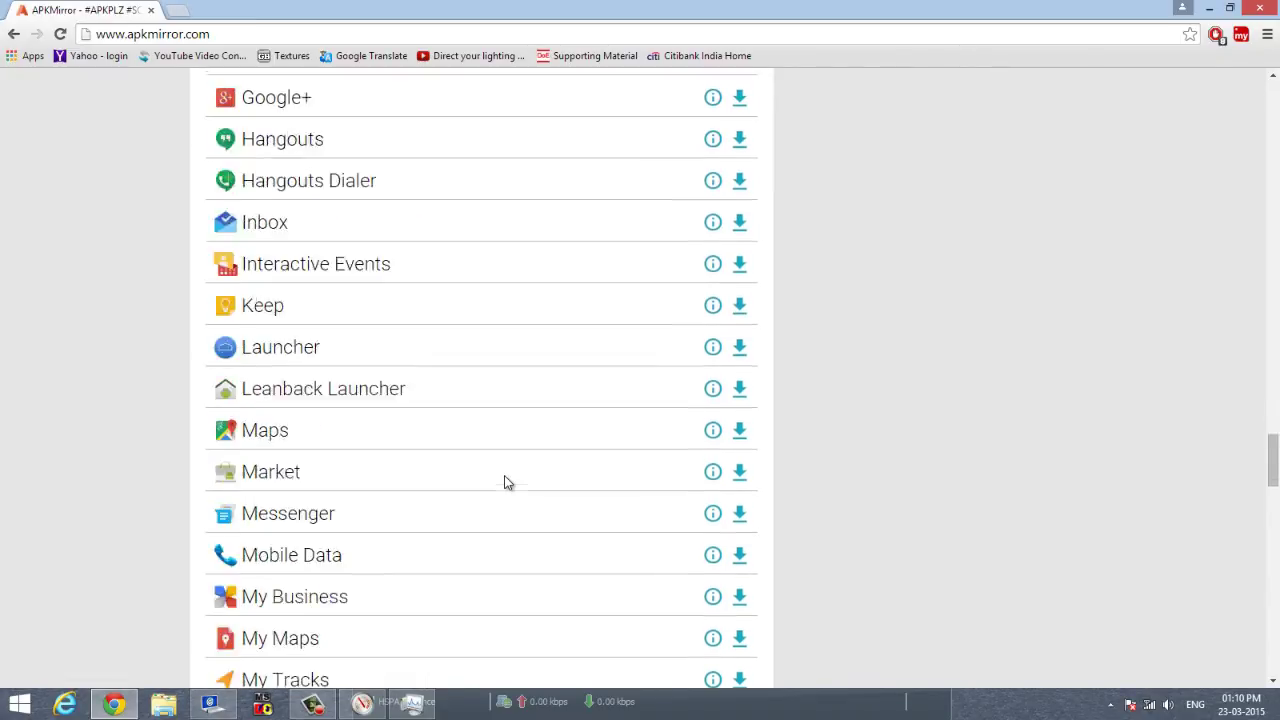
pyautogui.scroll(-3, 504, 482)
pyautogui.scroll(-3, 504, 482)
pyautogui.scroll(-3, 504, 482)
pyautogui.scroll(-3, 504, 482)
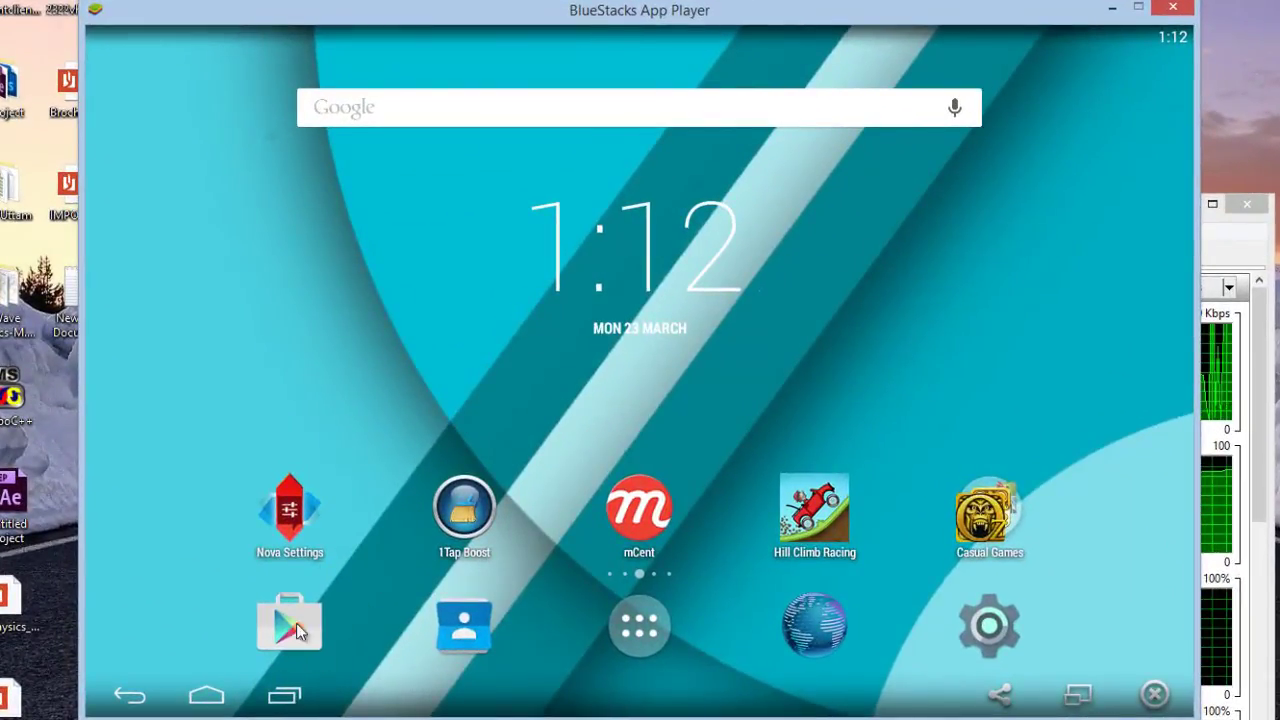
# Step: Open the Google Play Store and scroll its home page
pyautogui.click(289, 630)
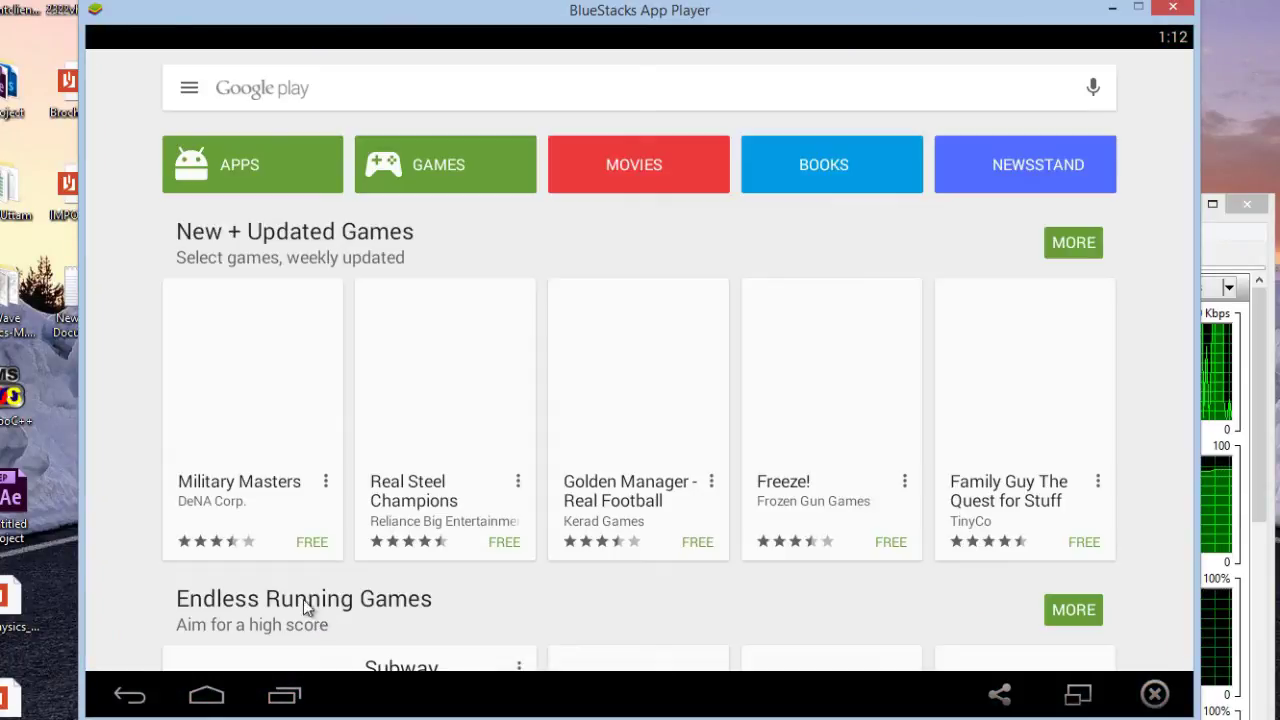
pyautogui.scroll(-5, 662, 545)
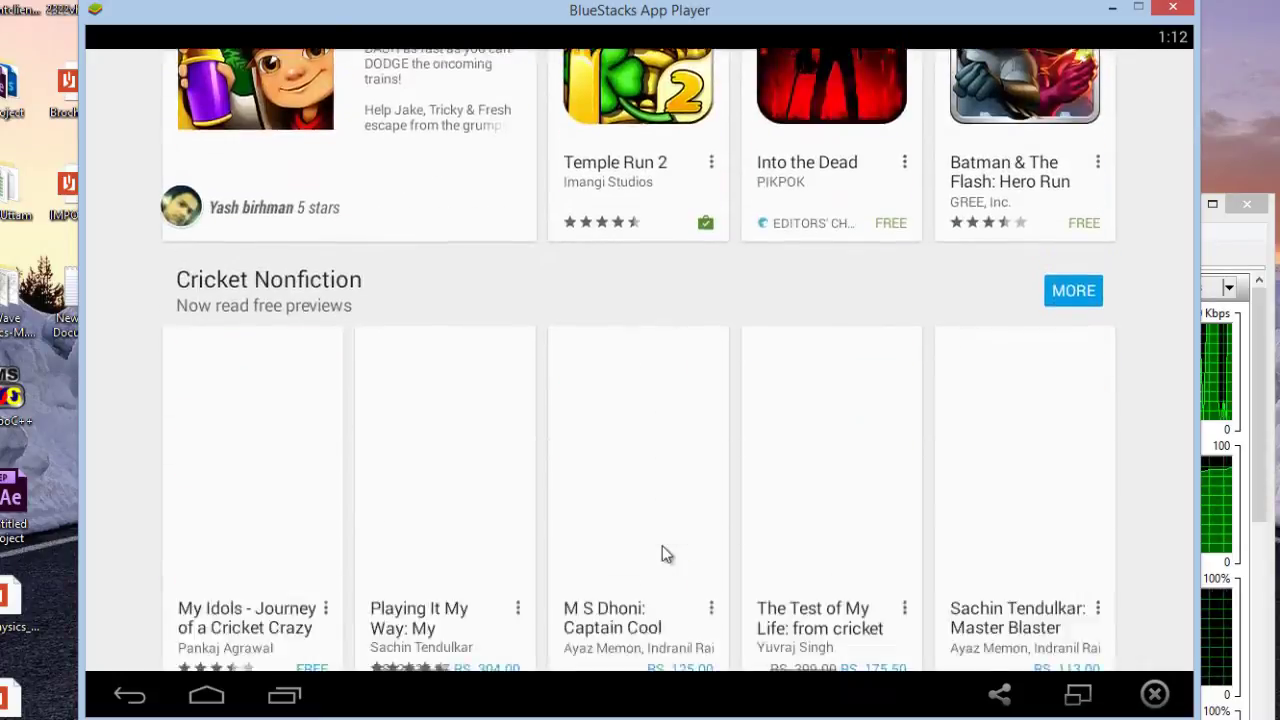
pyautogui.scroll(1, 662, 545)
pyautogui.scroll(3, 546, 461)
pyautogui.scroll(3, 546, 461)
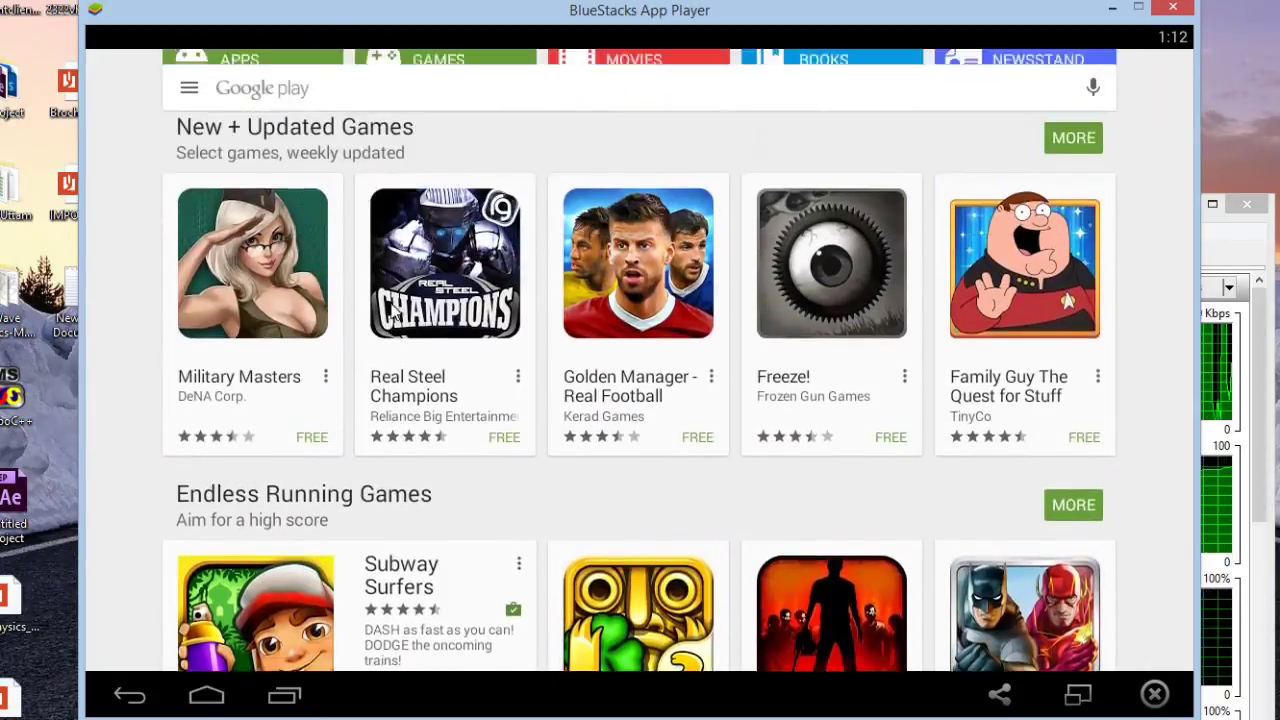
pyautogui.scroll(2, 430, 360)
# Step: Try About Google from the store's navigation drawer, cancel the app chooser, and close the drawer
pyautogui.click(188, 100)
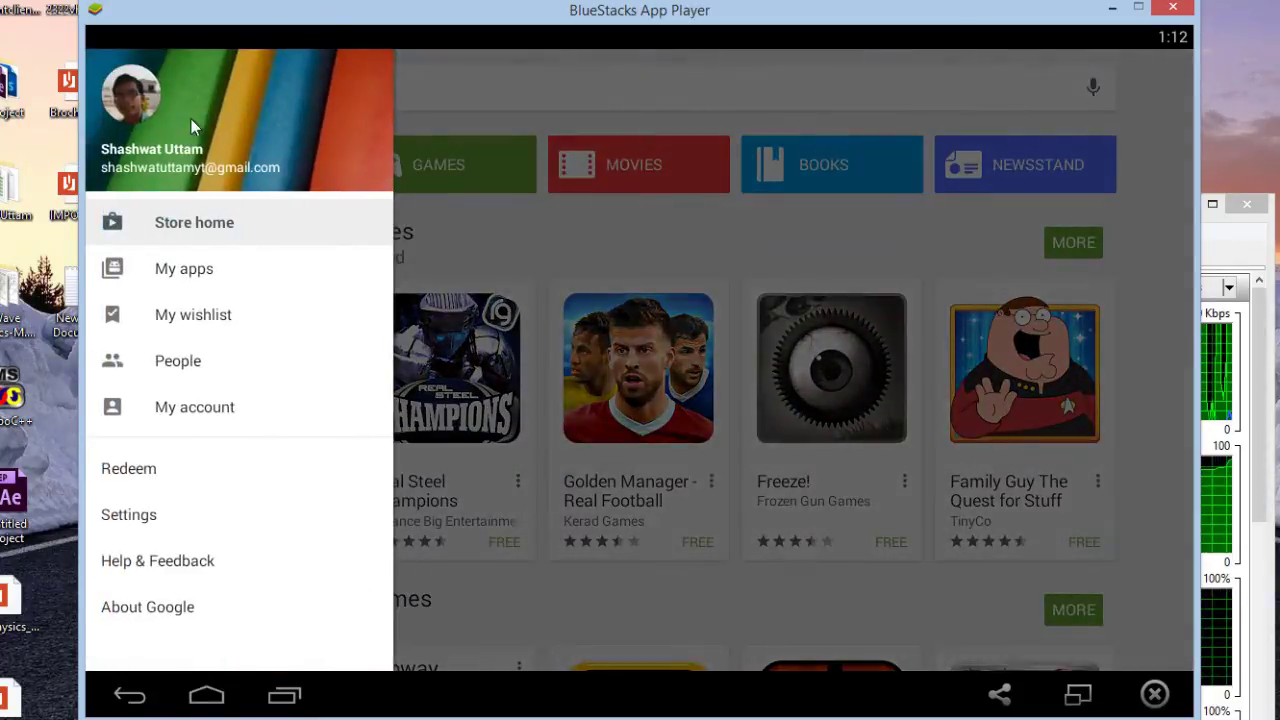
pyautogui.click(197, 617)
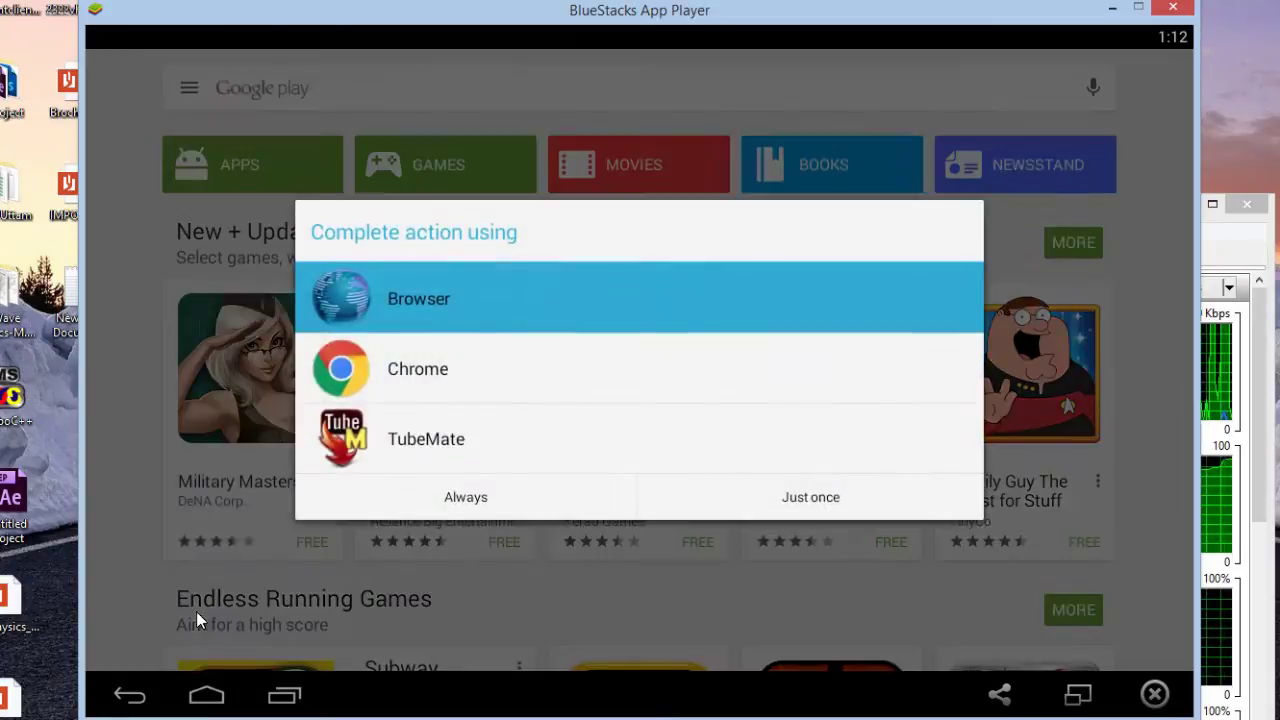
pyautogui.click(130, 694)
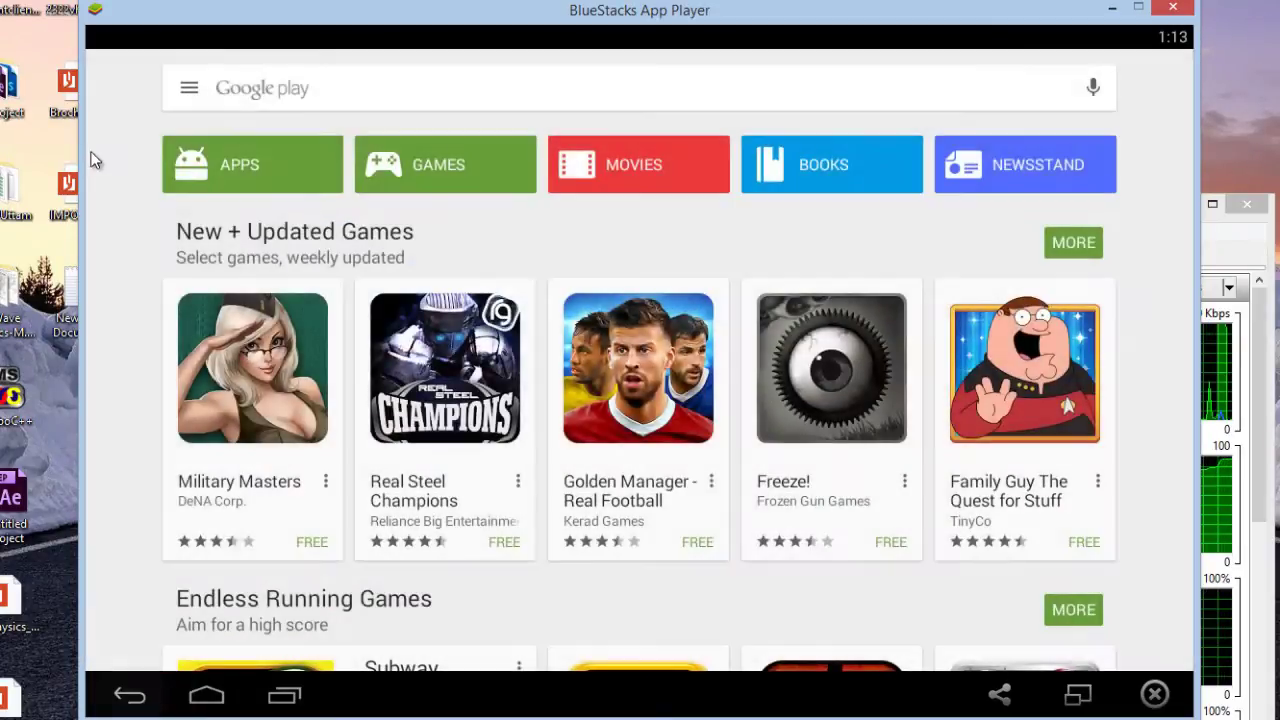
pyautogui.click(189, 89)
pyautogui.click(449, 291)
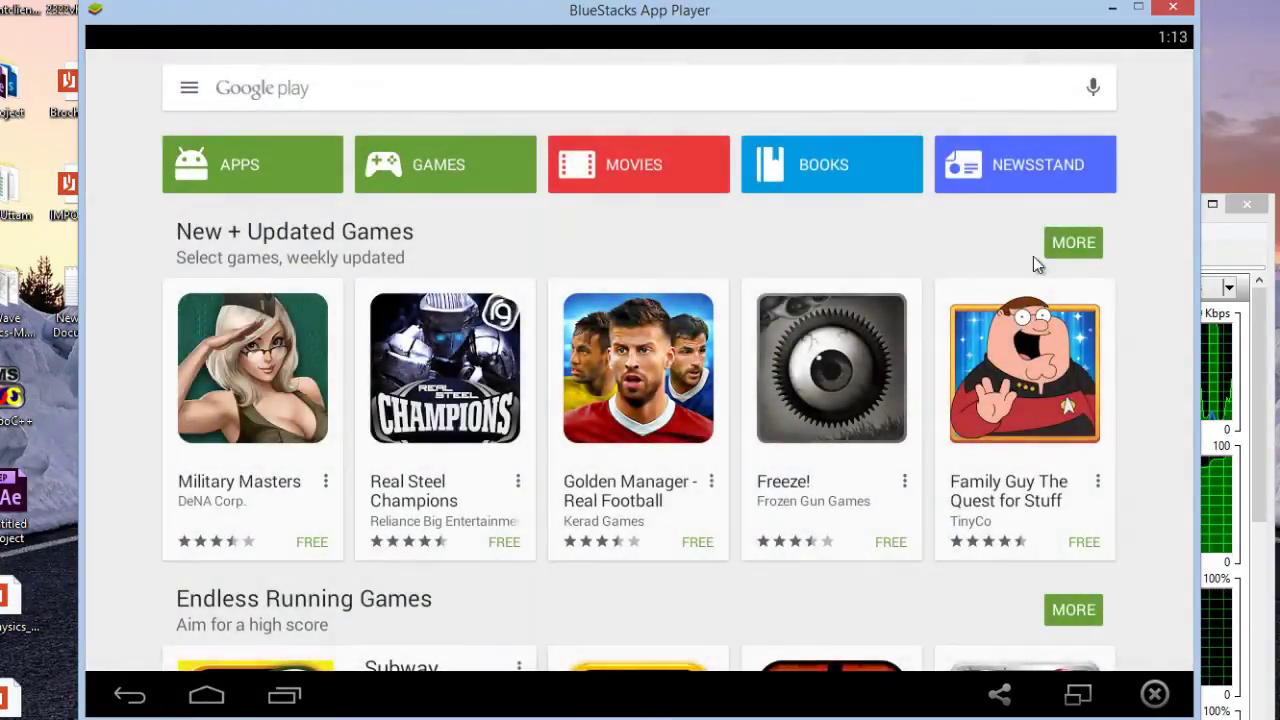
# Step: View the Golden Manager – Real Football details, then return and scroll the store home
pyautogui.click(641, 410)
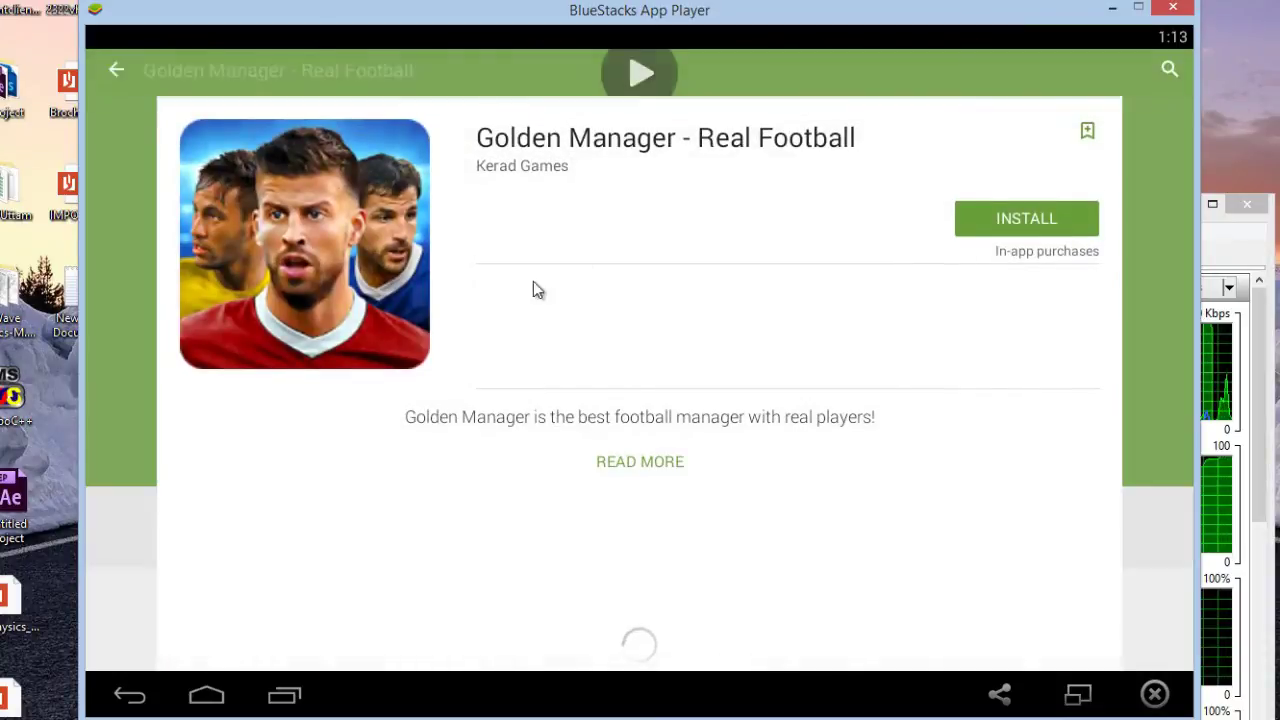
pyautogui.click(103, 74)
pyautogui.scroll(-1, 486, 206)
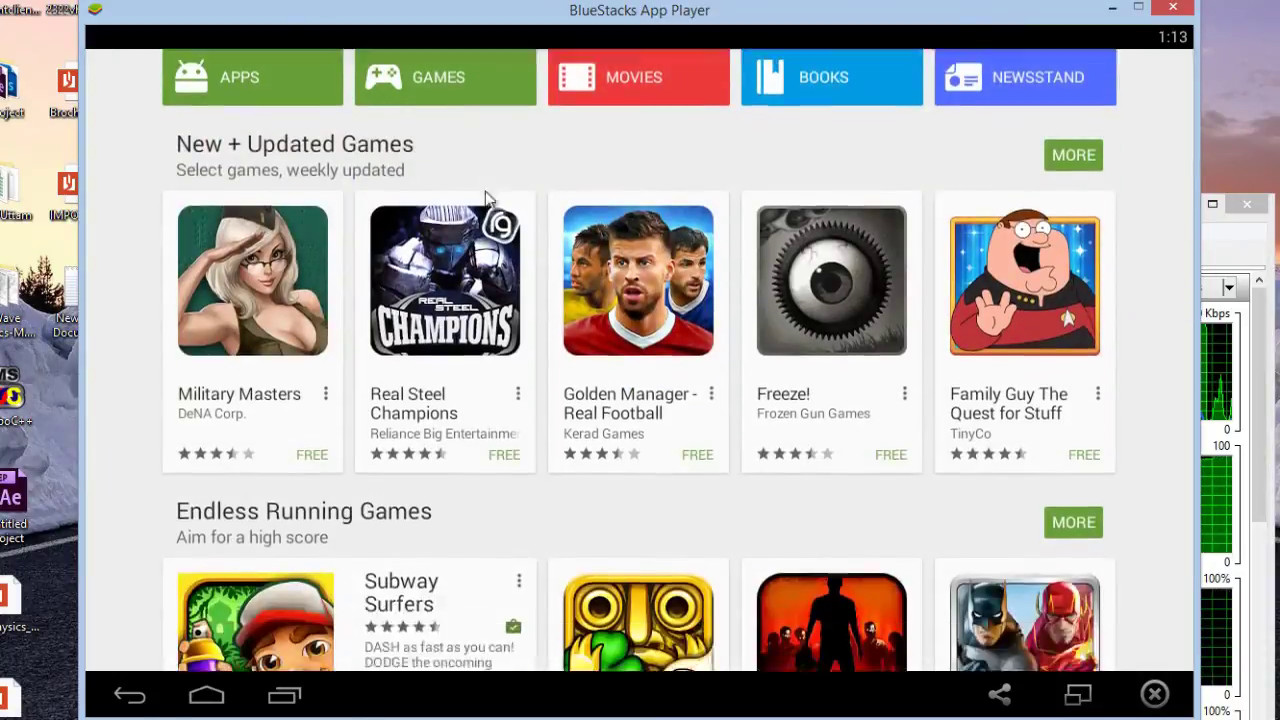
pyautogui.scroll(-5, 512, 260)
pyautogui.scroll(-5, 512, 260)
pyautogui.scroll(1, 546, 277)
pyautogui.scroll(8, 546, 277)
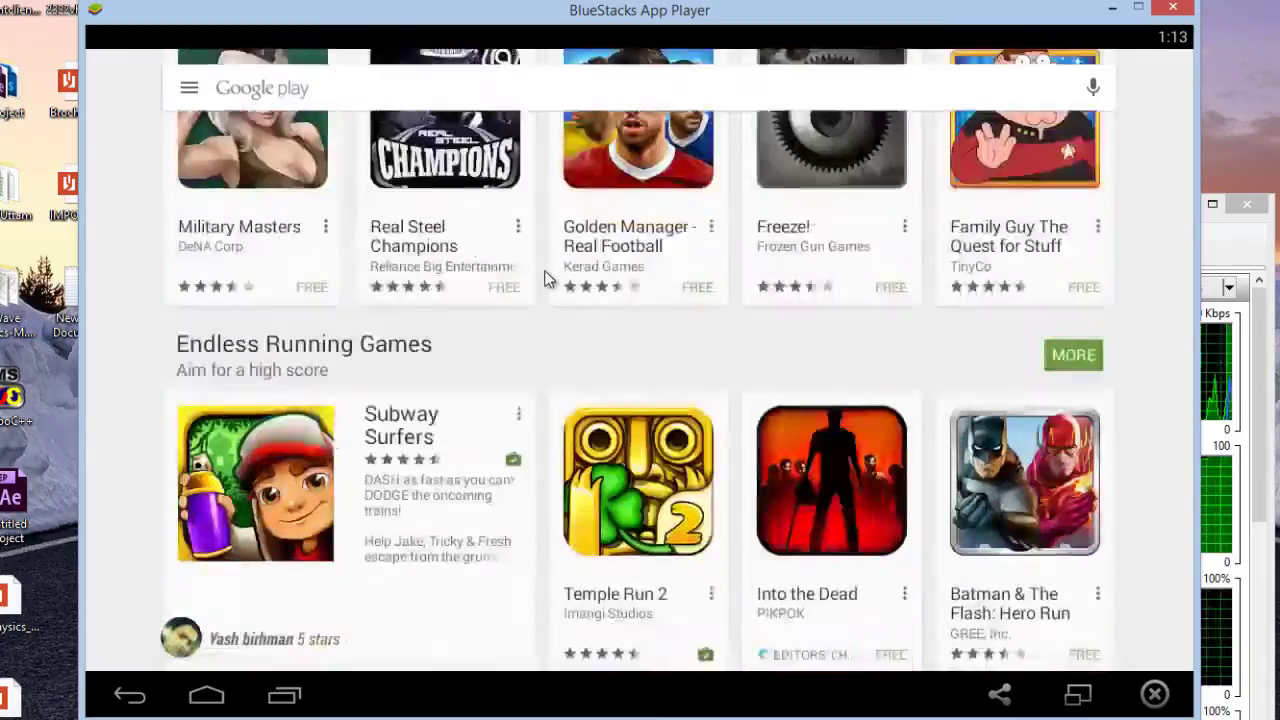
pyautogui.scroll(3, 549, 279)
pyautogui.click(129, 694)
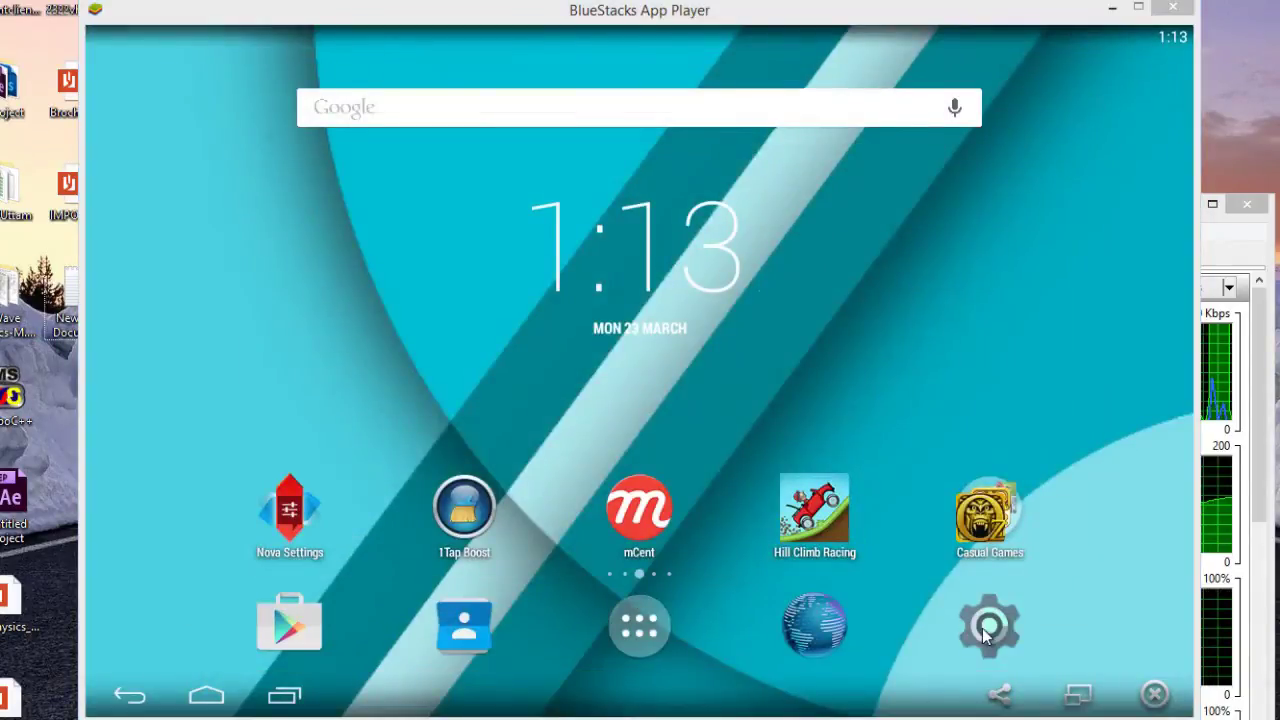
pyautogui.click(987, 627)
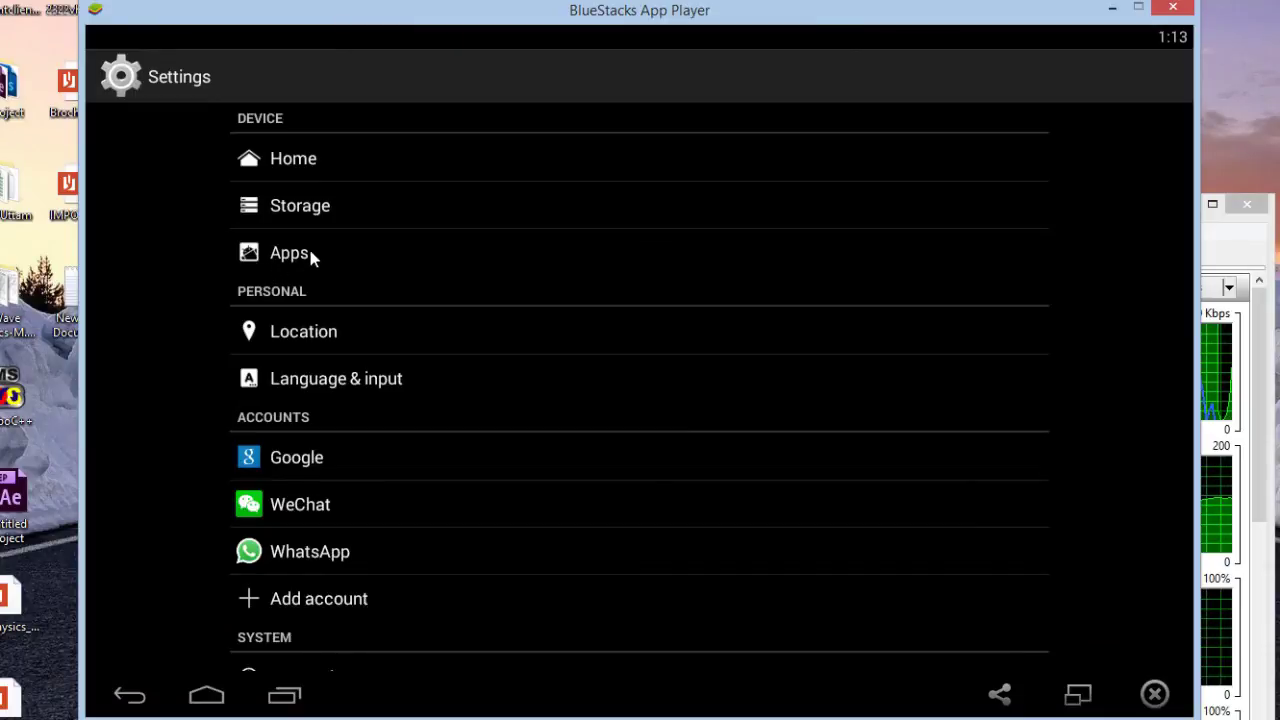
pyautogui.click(310, 256)
pyautogui.scroll(-5, 355, 376)
pyautogui.click(368, 341)
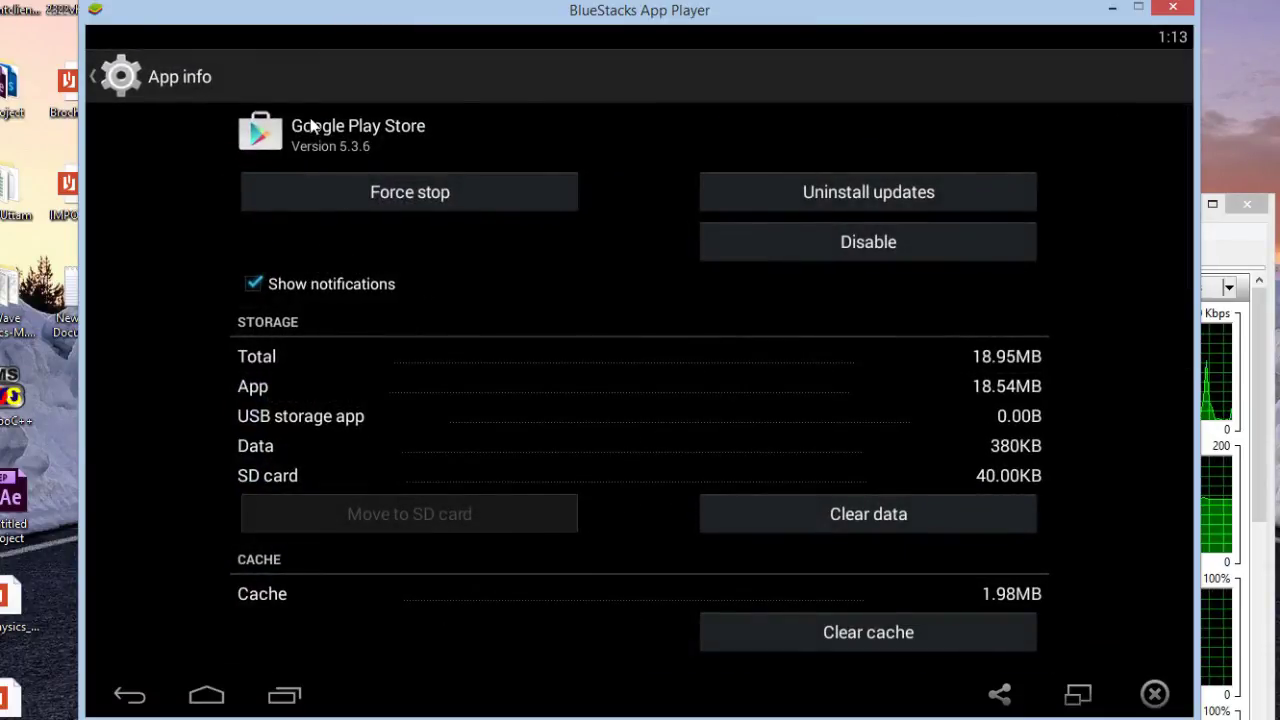
pyautogui.click(228, 700)
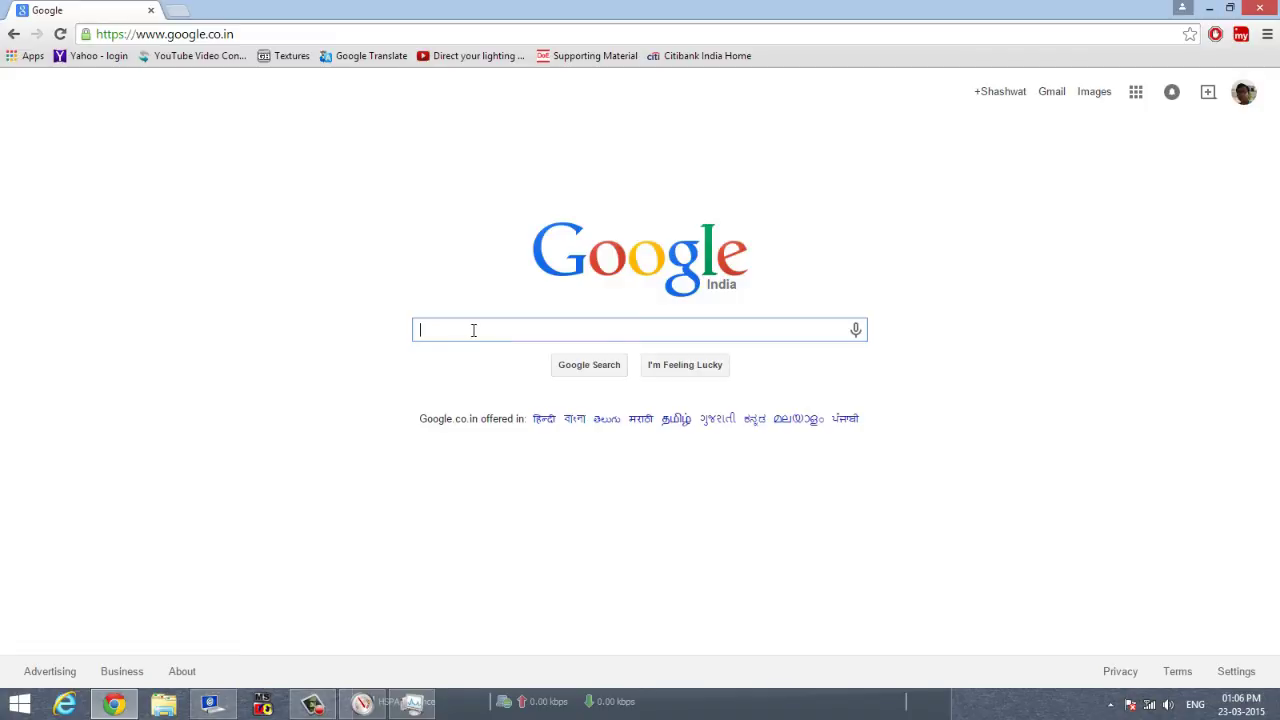
# Step: Search Google for 'google keyboard' and open its Google Play listing
pyautogui.write('google')
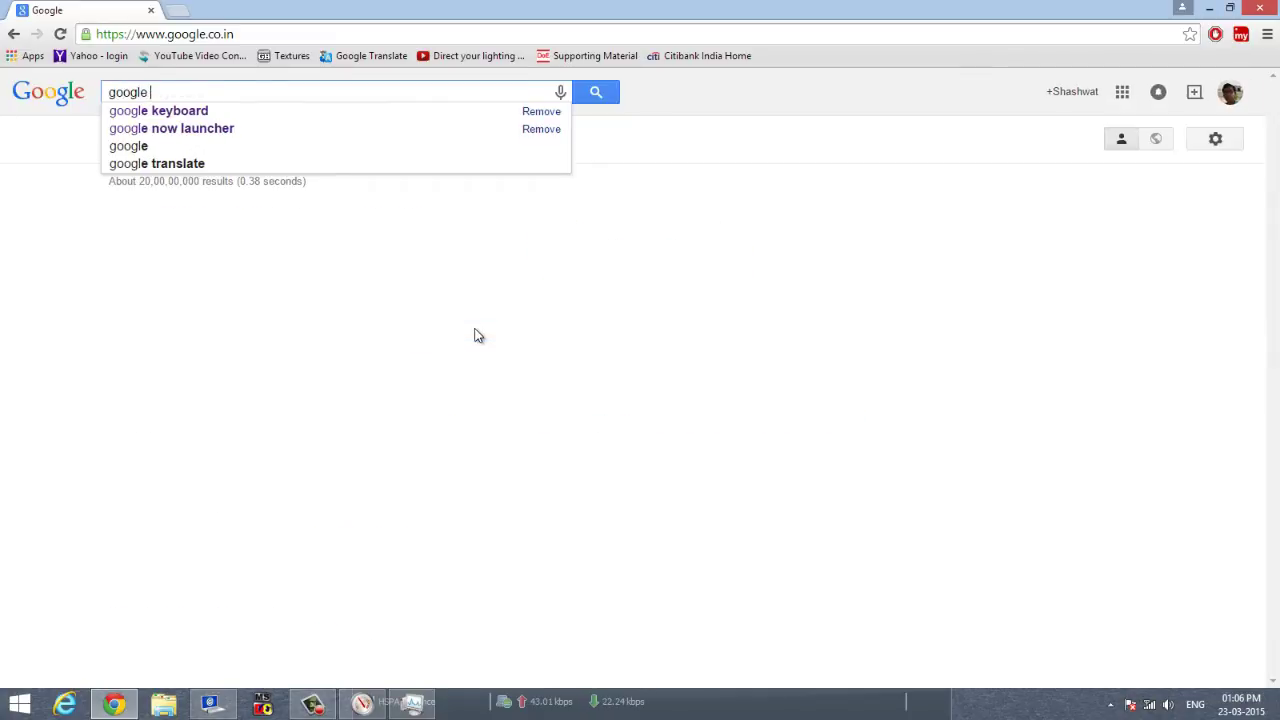
pyautogui.write(' keyboard')
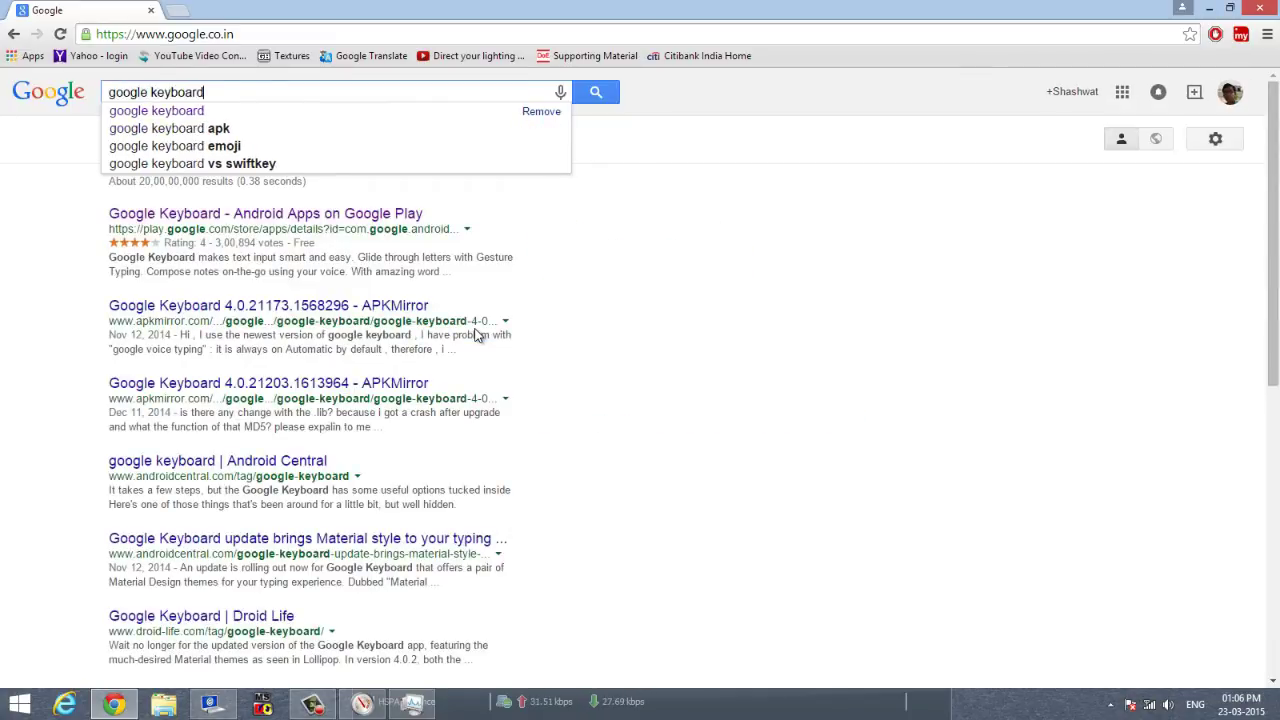
pyautogui.press('Return')
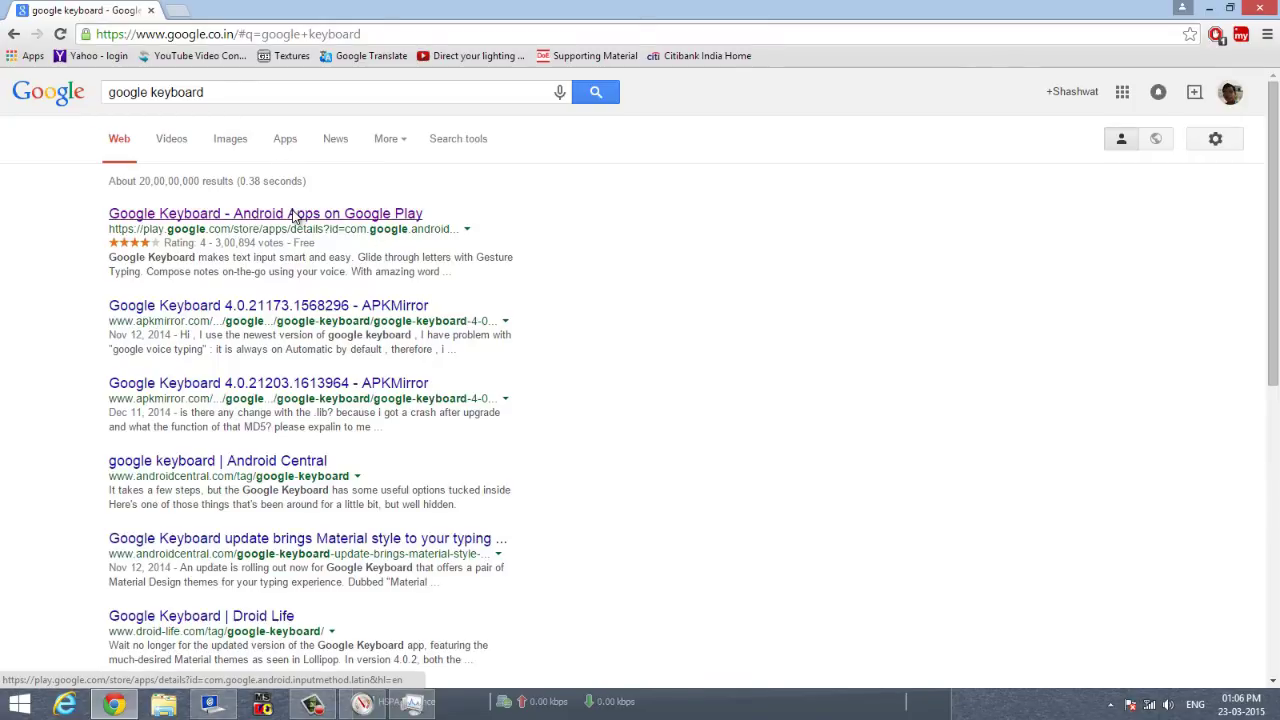
pyautogui.click(295, 216)
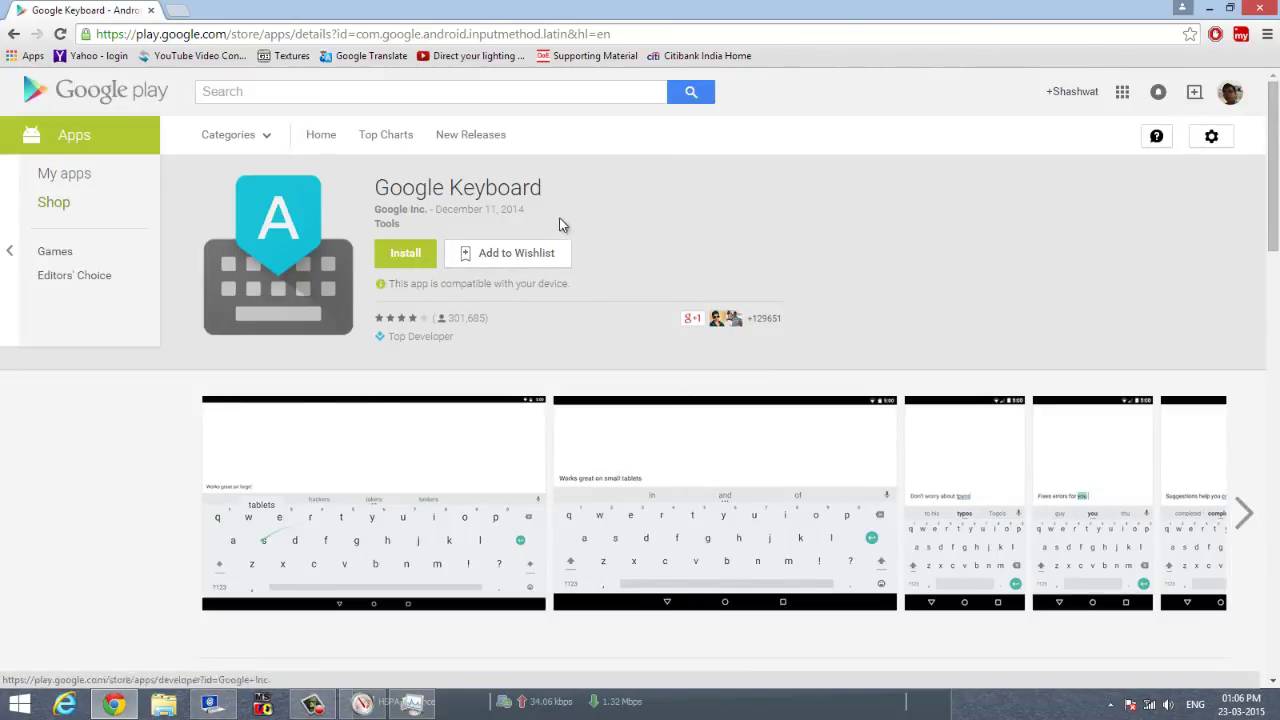
# Step: Scroll the listing, enlarge its screenshots, and advance to 'Fixes errors for you'
pyautogui.scroll(-3, 748, 417)
pyautogui.scroll(-2, 748, 417)
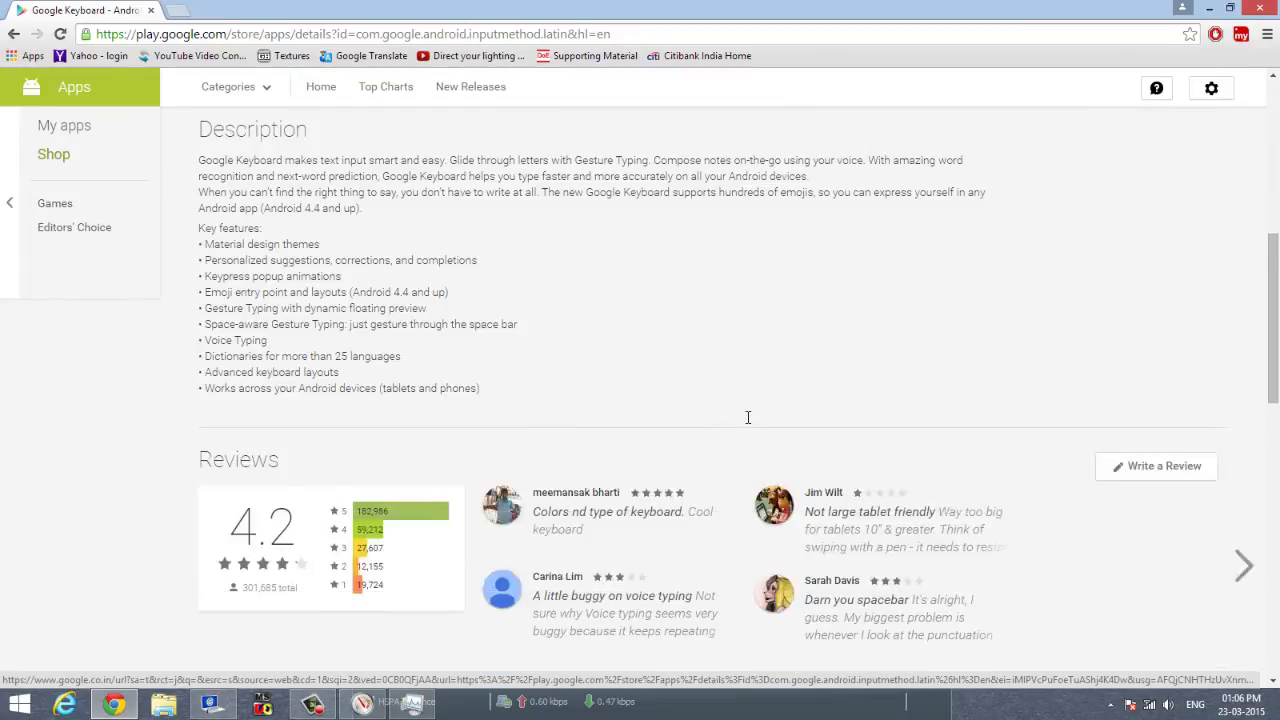
pyautogui.scroll(-2, 748, 420)
pyautogui.scroll(-1, 748, 425)
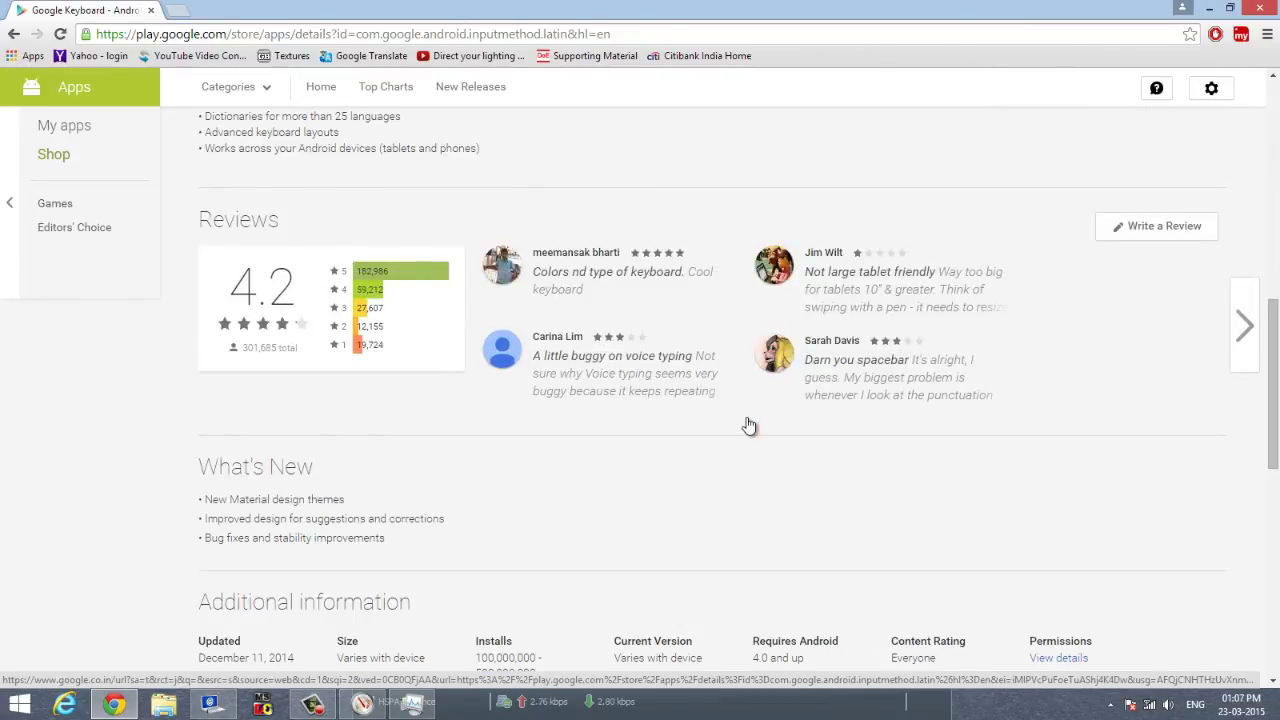
pyautogui.scroll(-4, 750, 425)
pyautogui.scroll(-3, 750, 425)
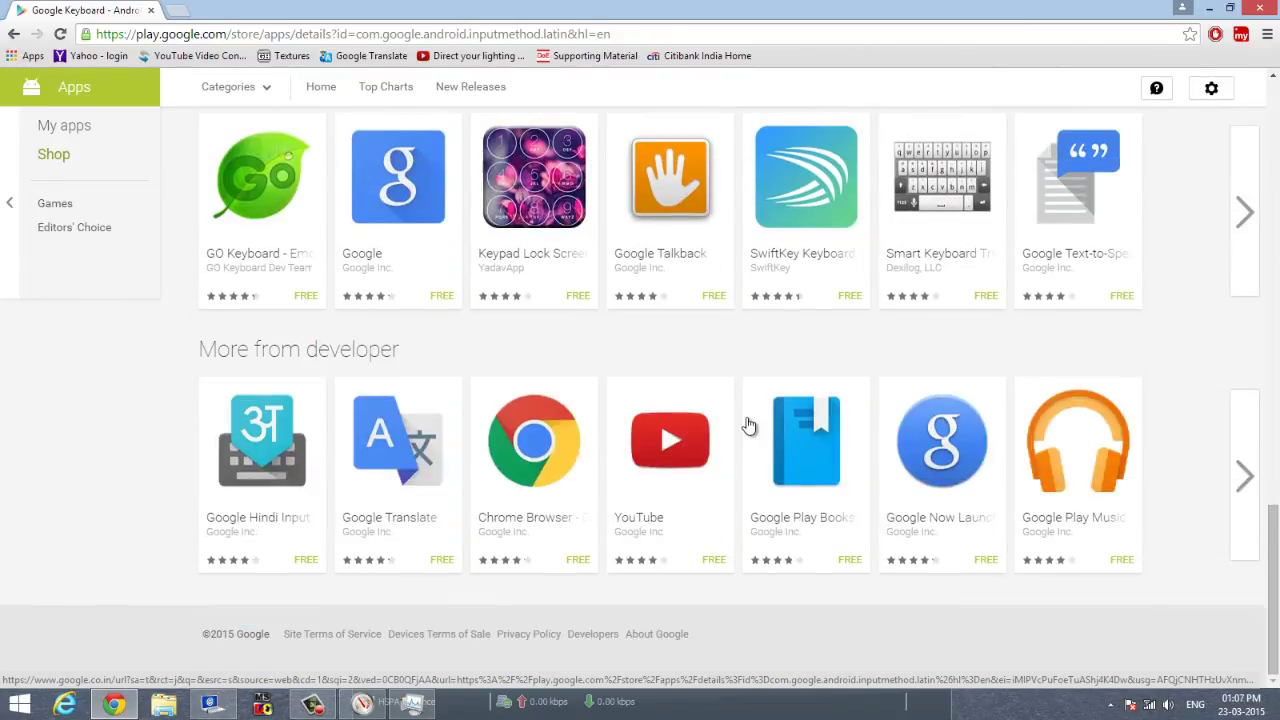
pyautogui.scroll(3, 750, 425)
pyautogui.scroll(2, 750, 425)
pyautogui.scroll(5, 748, 424)
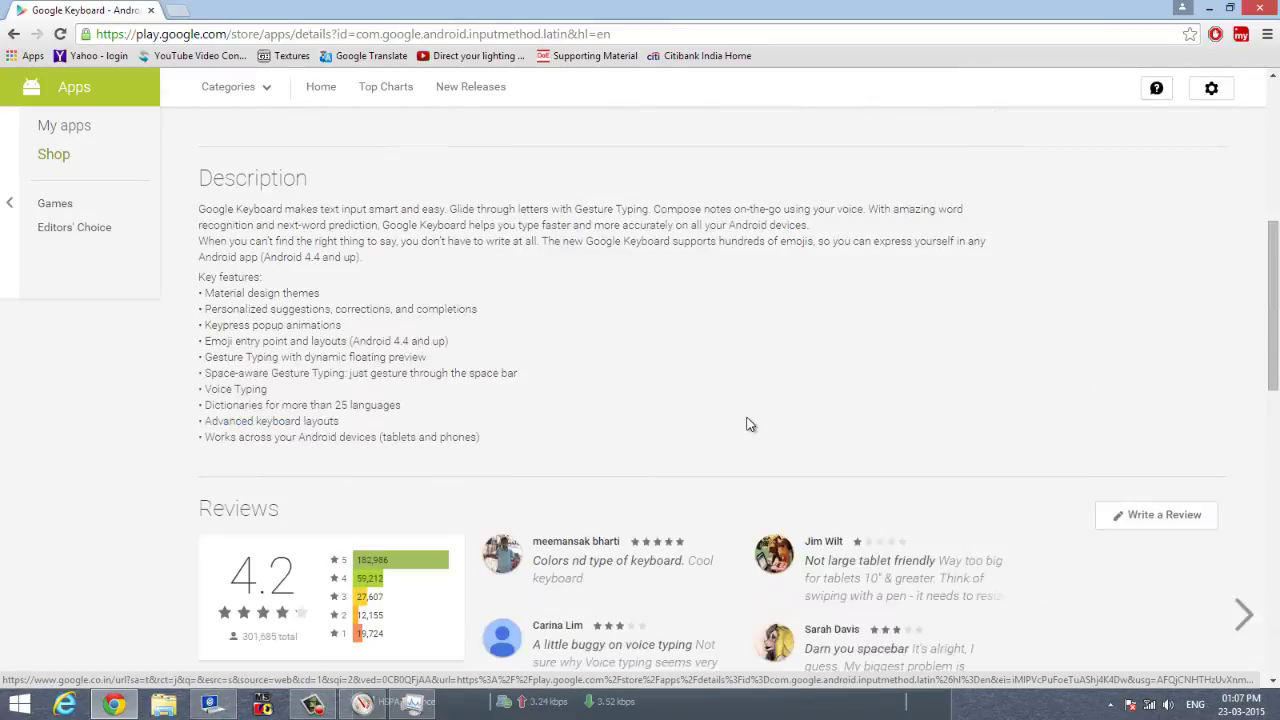
pyautogui.scroll(1, 748, 424)
pyautogui.scroll(3, 748, 424)
pyautogui.scroll(2, 748, 426)
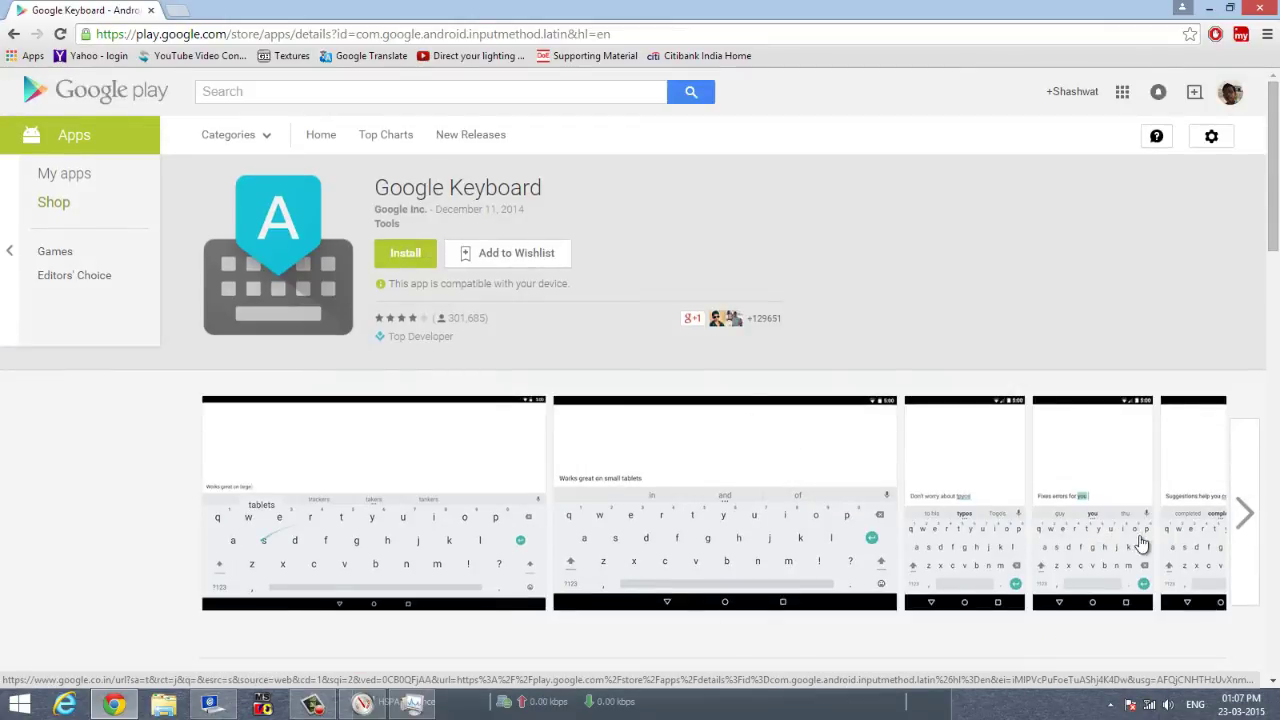
pyautogui.click(1245, 525)
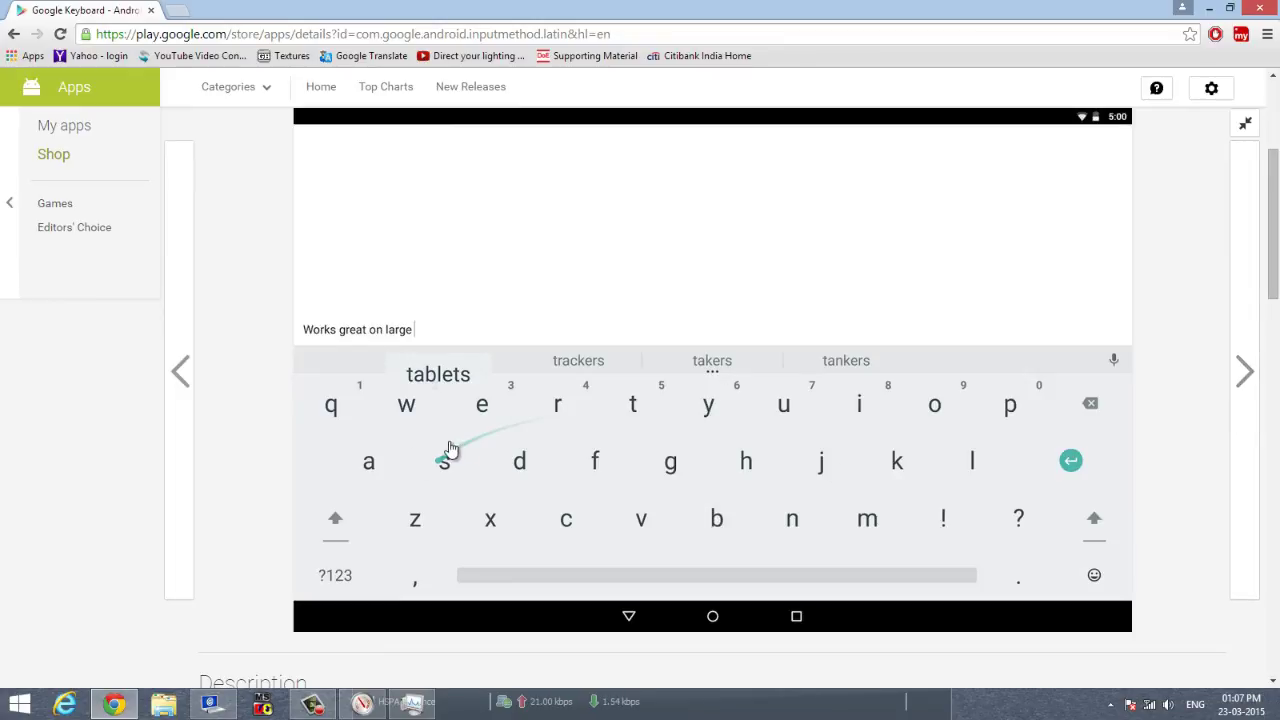
pyautogui.click(1244, 374)
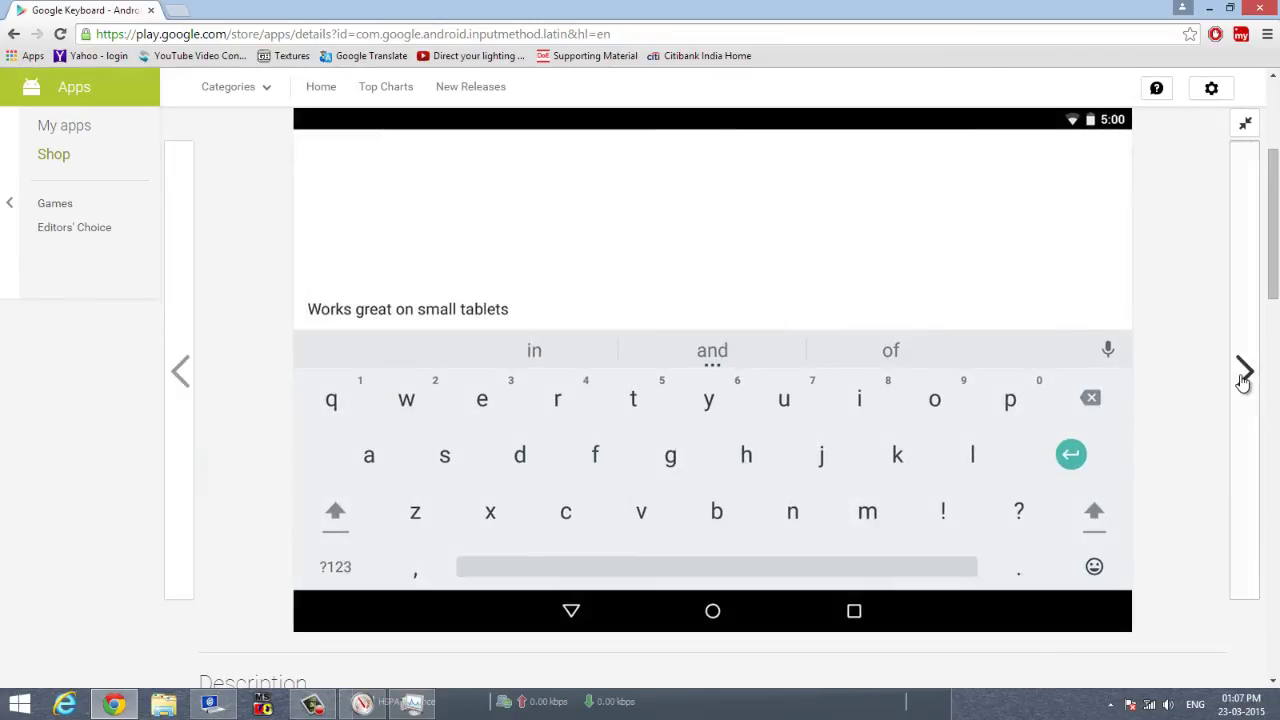
pyautogui.click(1244, 374)
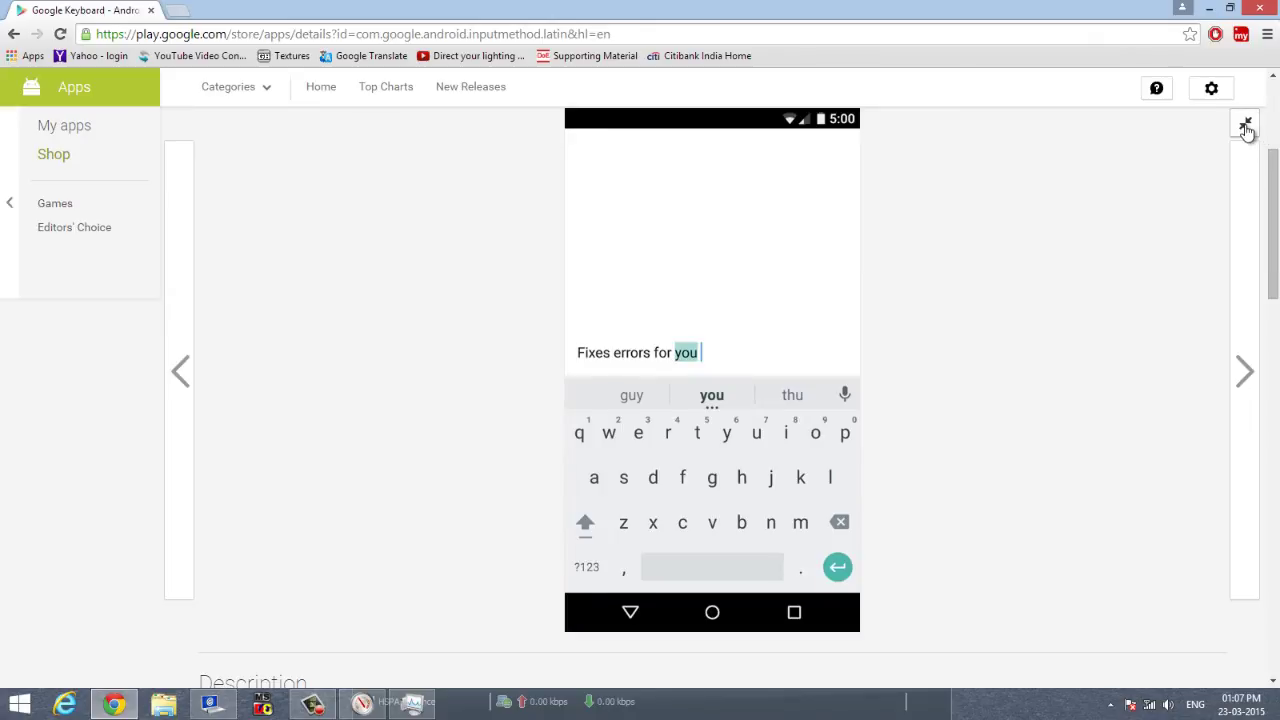